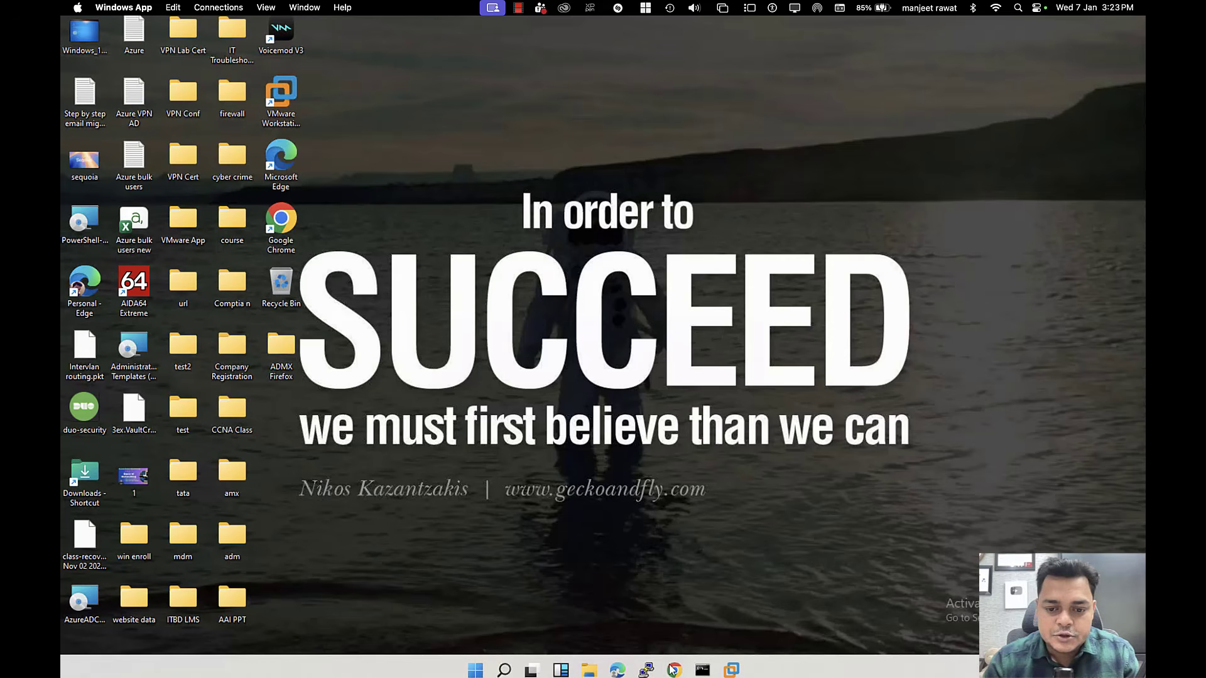
Step: Launch Chrome in the first profile, head to Intune, and step through the account security prompts
{"action": "left_click", "coordinate": [672, 670]}
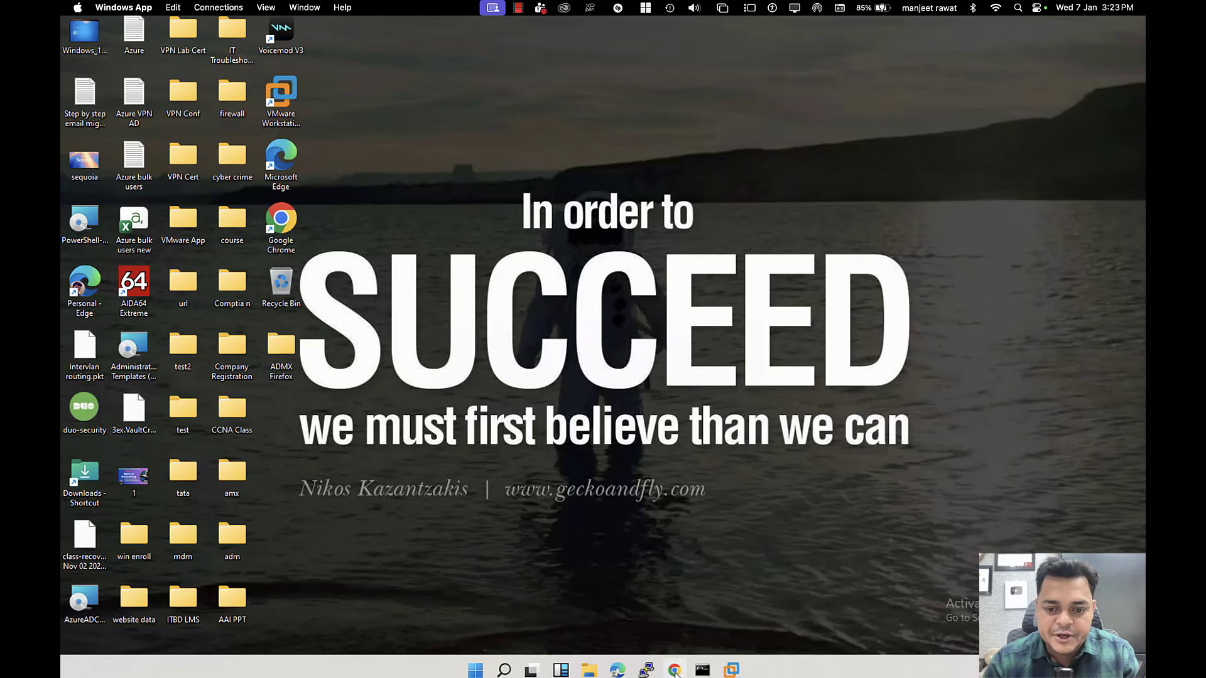
{"action": "left_click", "coordinate": [545, 314]}
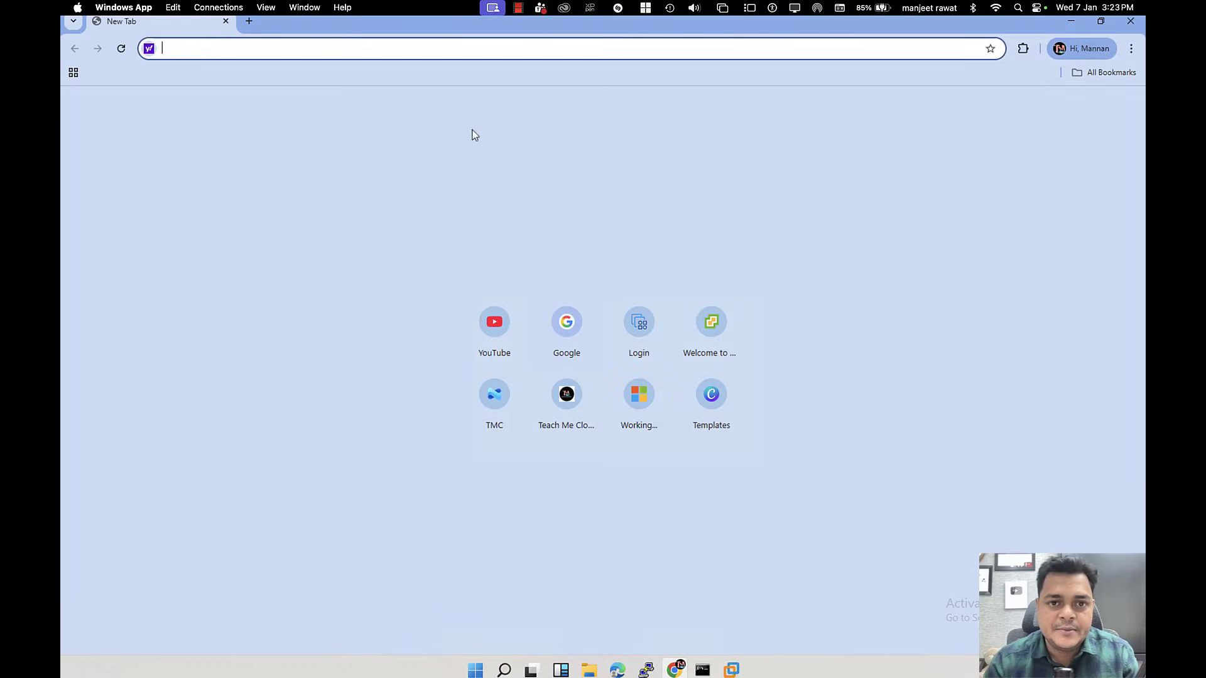
{"action": "type", "text": "in"}
{"action": "key", "text": "Return"}
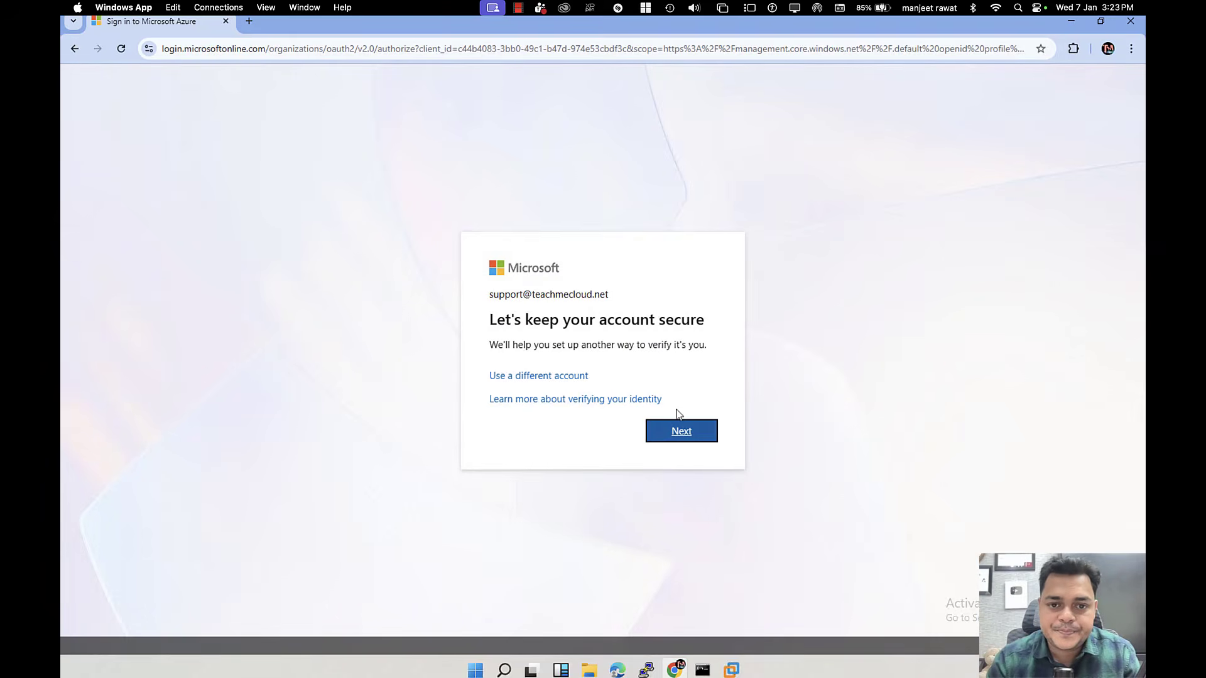
{"action": "left_click", "coordinate": [672, 433]}
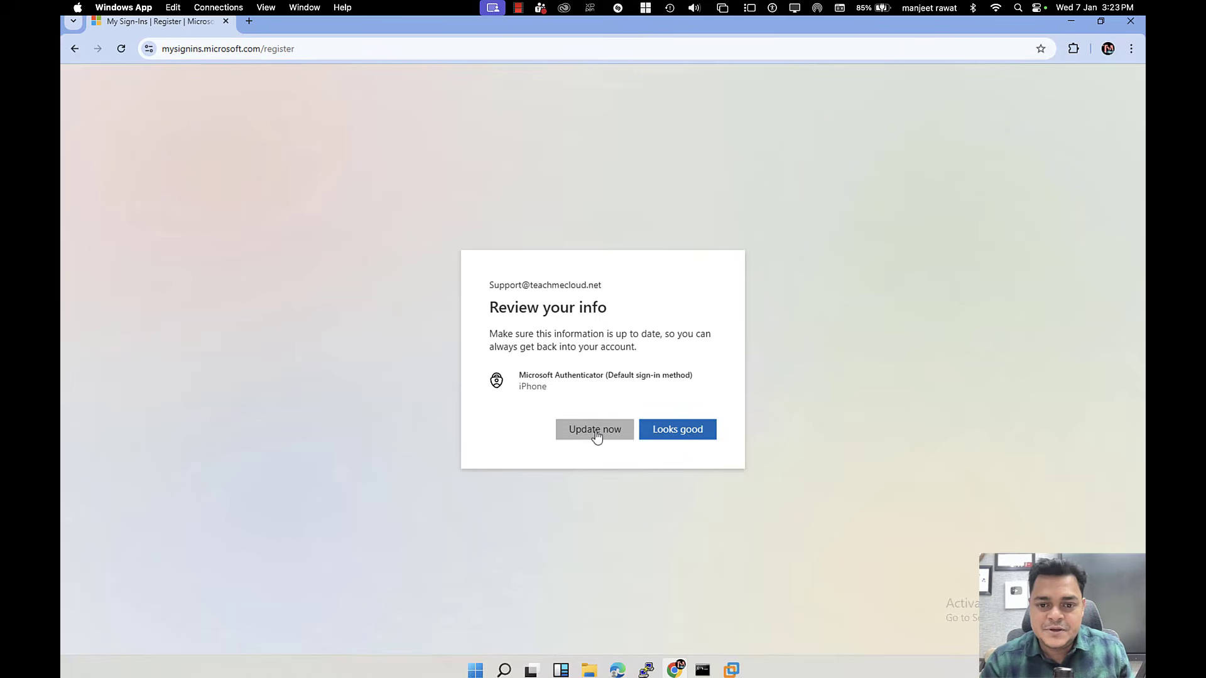
{"action": "left_click", "coordinate": [596, 431]}
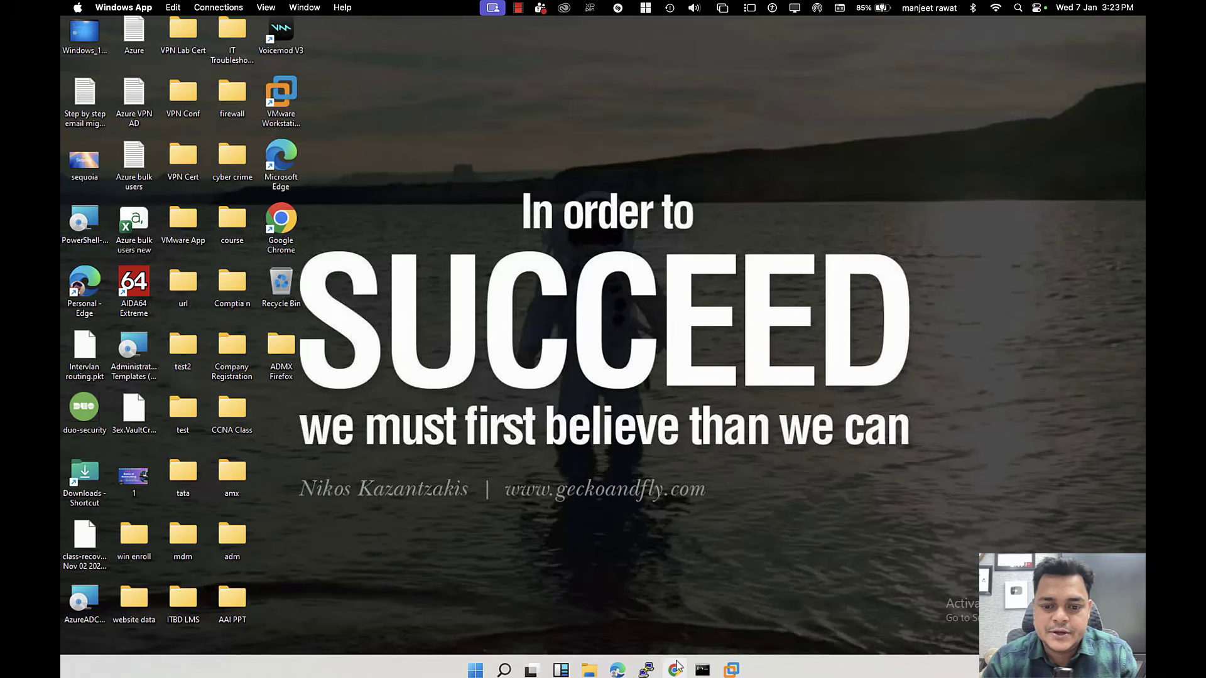
Step: Reopen Chrome with the Azurelive profile and load intune.microsoft.com
{"action": "left_click", "coordinate": [677, 666]}
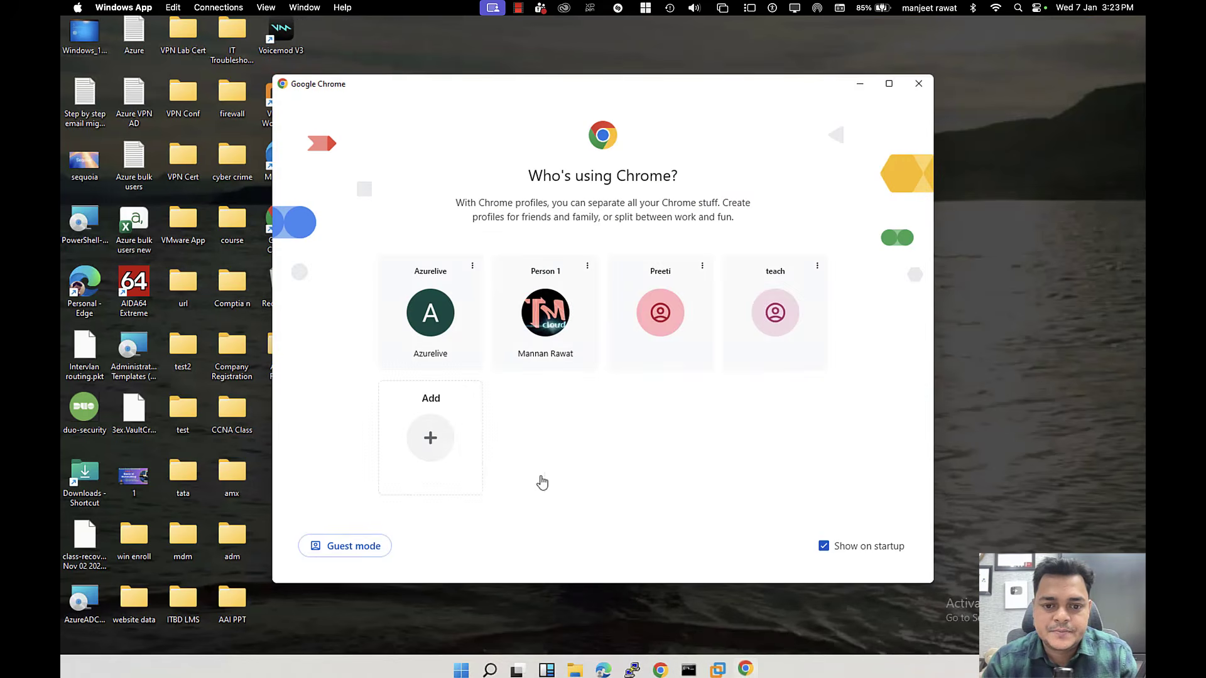
{"action": "left_click", "coordinate": [448, 333]}
{"action": "type", "text": "intune"}
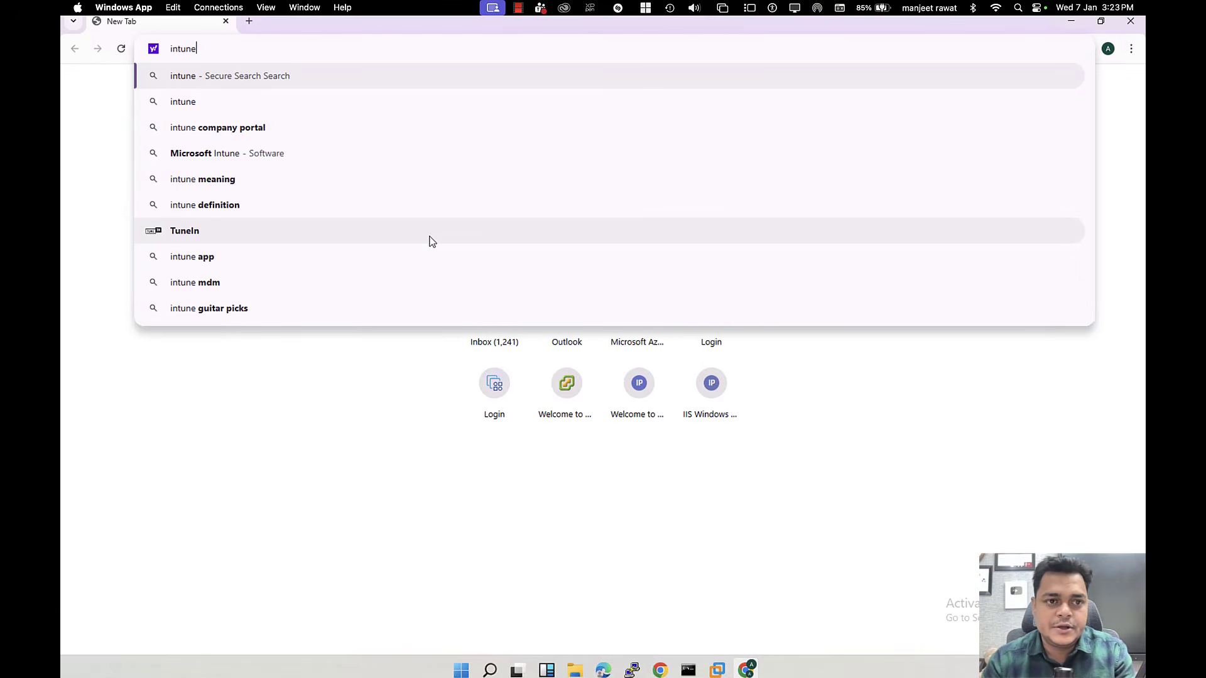
{"action": "type", "text": ".o"}
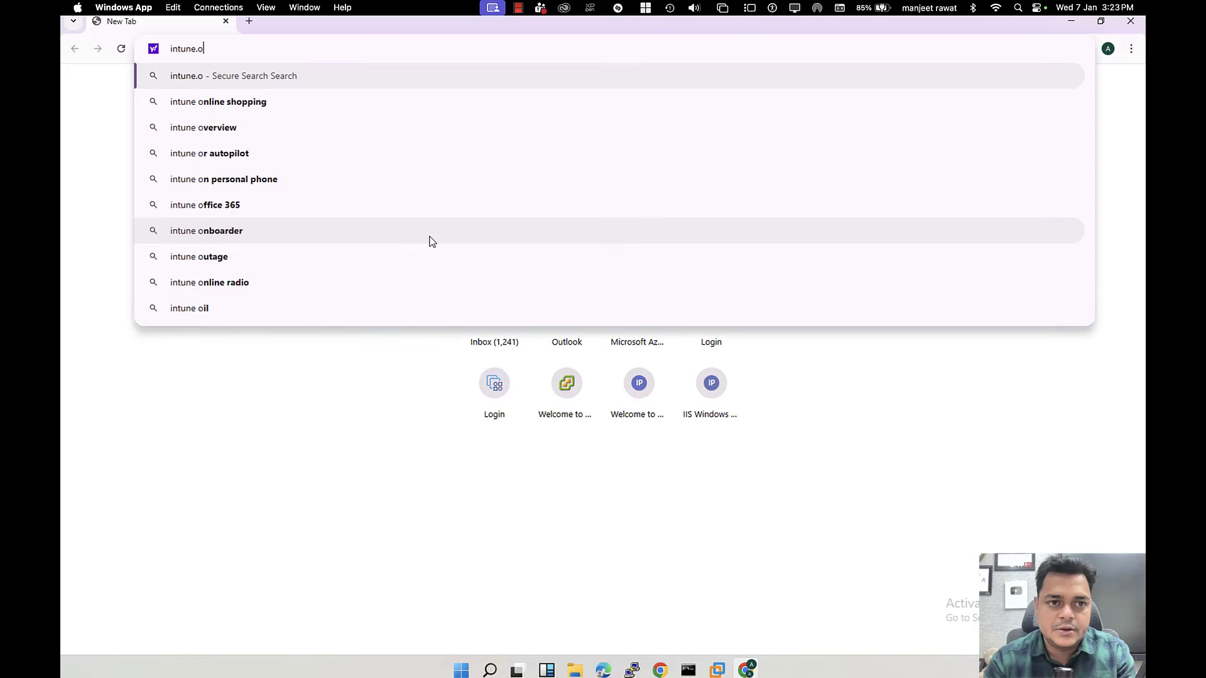
{"action": "key", "text": "BackSpace"}
{"action": "type", "text": "microsoft."}
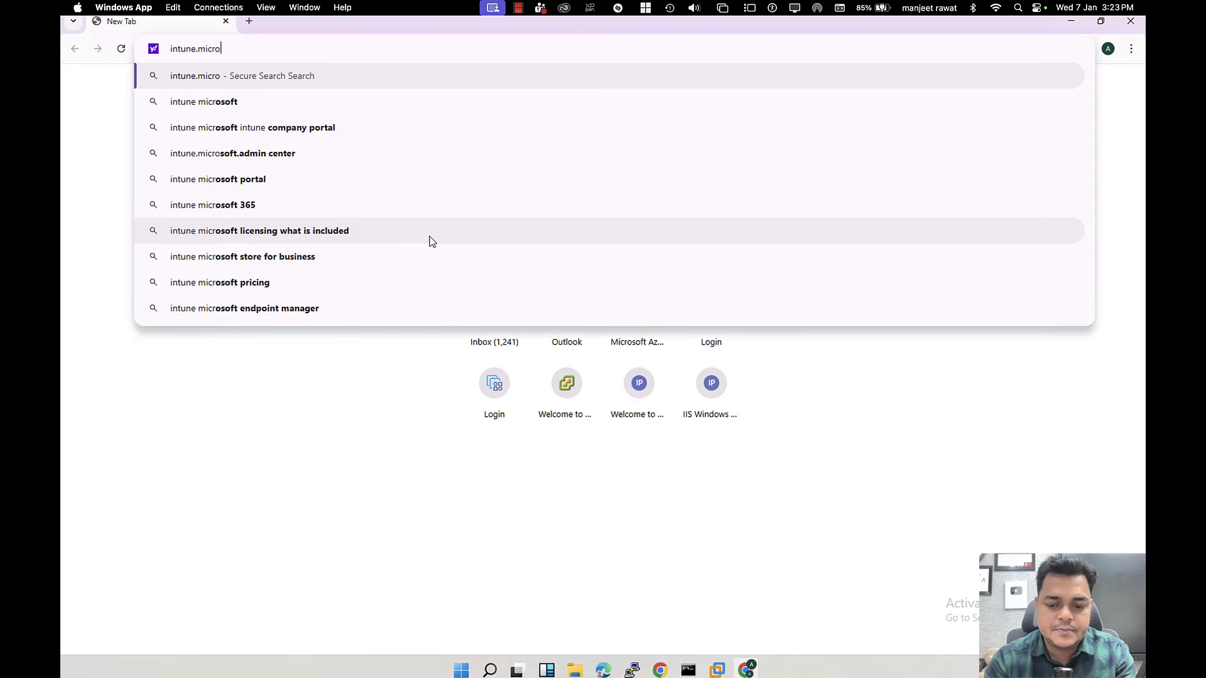
{"action": "type", "text": "com"}
{"action": "key", "text": "Return"}
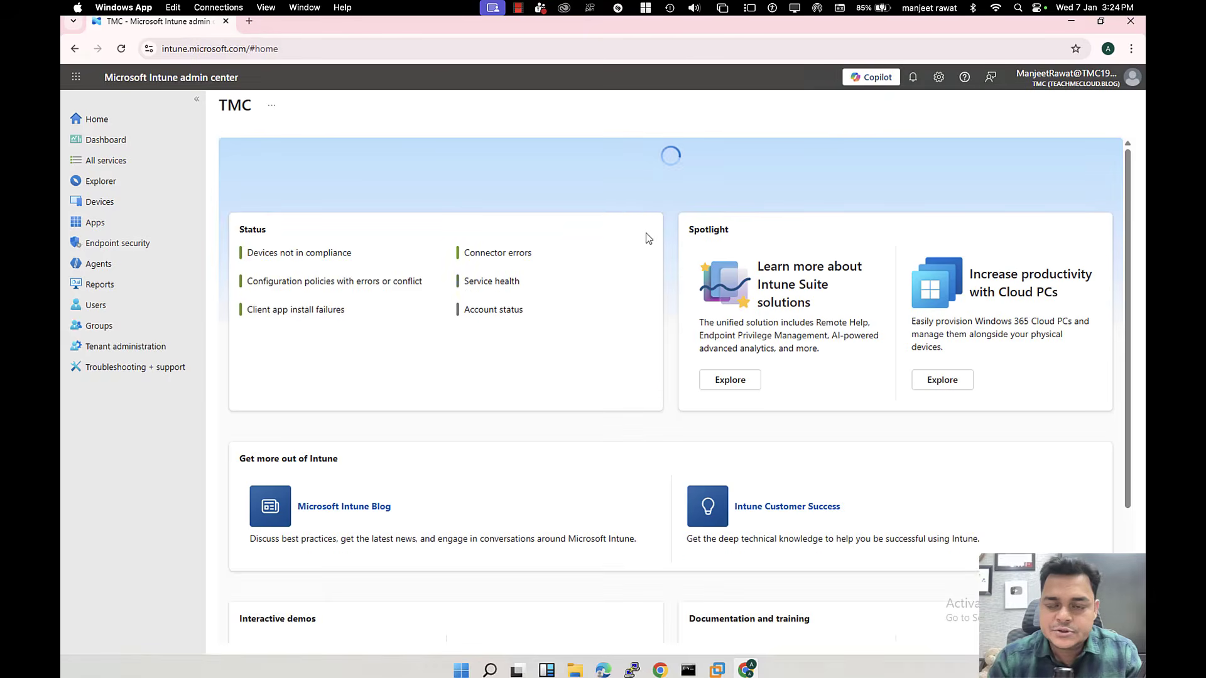
Step: In Users, widen the User principal name column and view the Telnet user's Licenses
{"action": "left_click", "coordinate": [100, 308]}
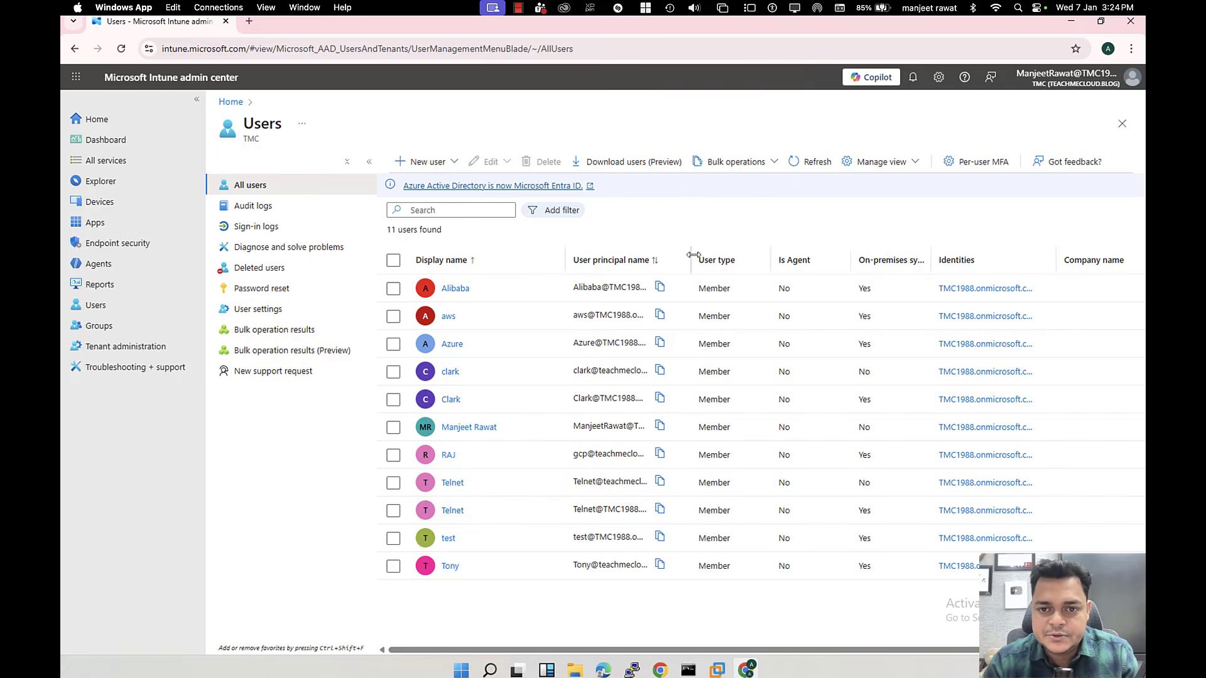
{"action": "left_click_drag", "start_coordinate": [693, 254], "coordinate": [961, 256]}
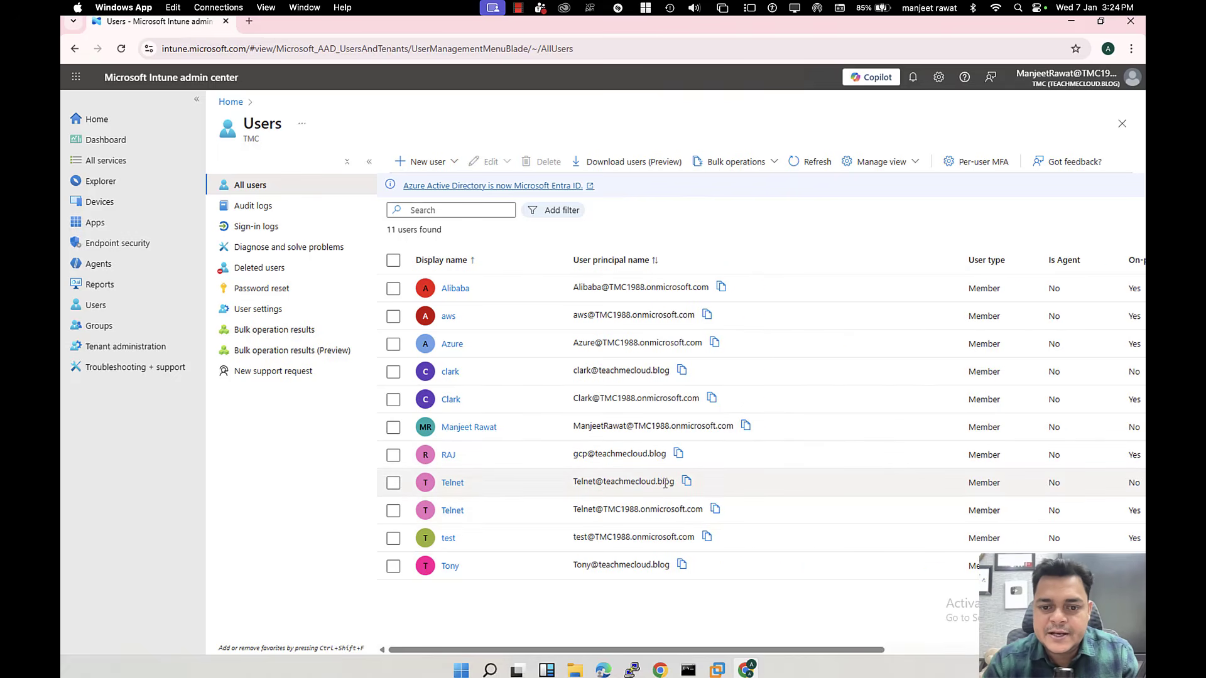
{"action": "left_click", "coordinate": [452, 483]}
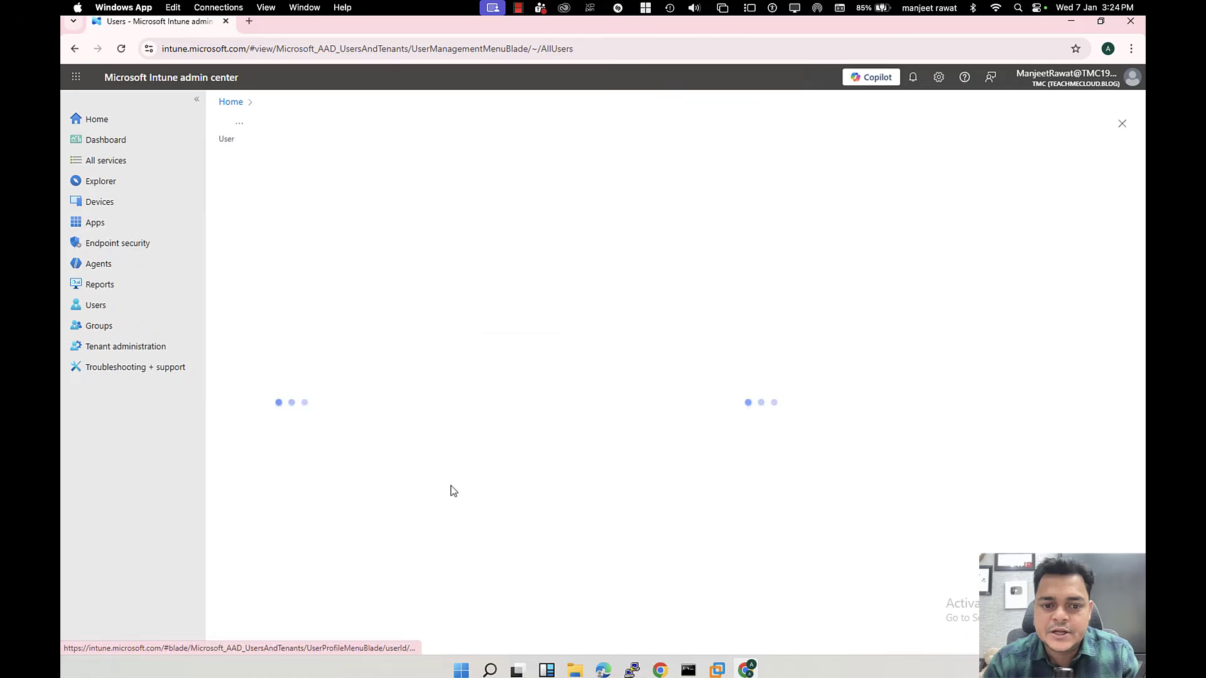
{"action": "left_click", "coordinate": [251, 373]}
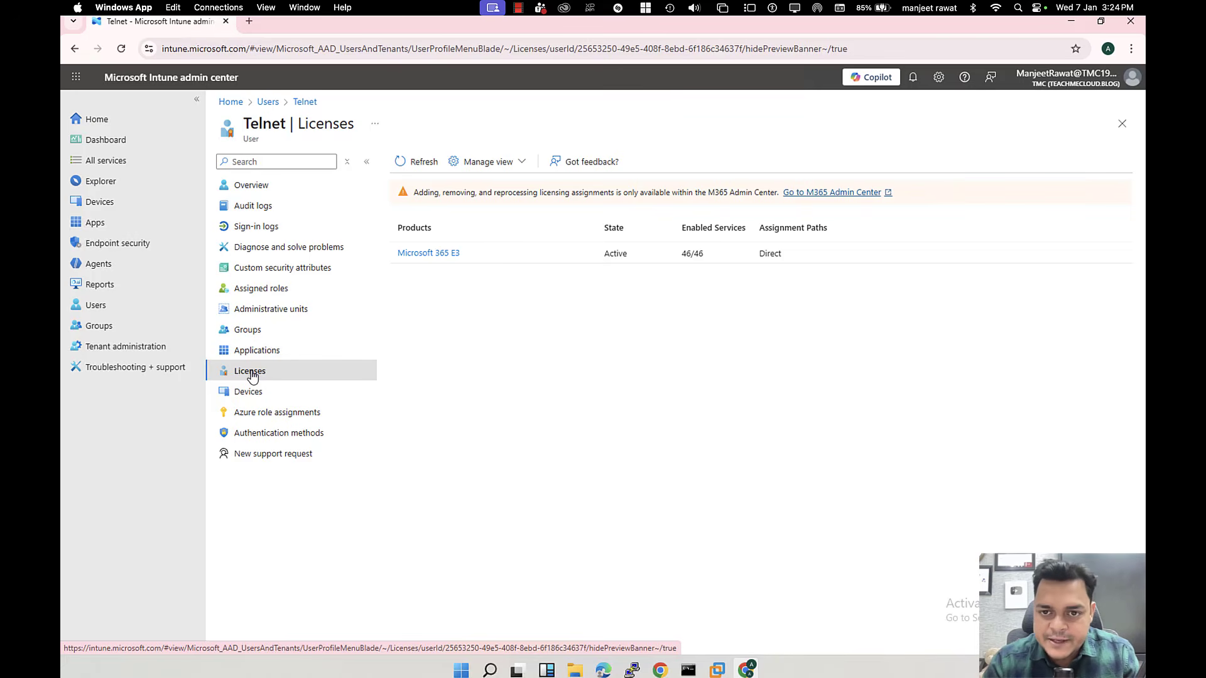
Step: Run an 'off' search in a new browser tab, then close the results tab
{"action": "left_click", "coordinate": [248, 20]}
{"action": "type", "text": "off"}
{"action": "key", "text": "Return"}
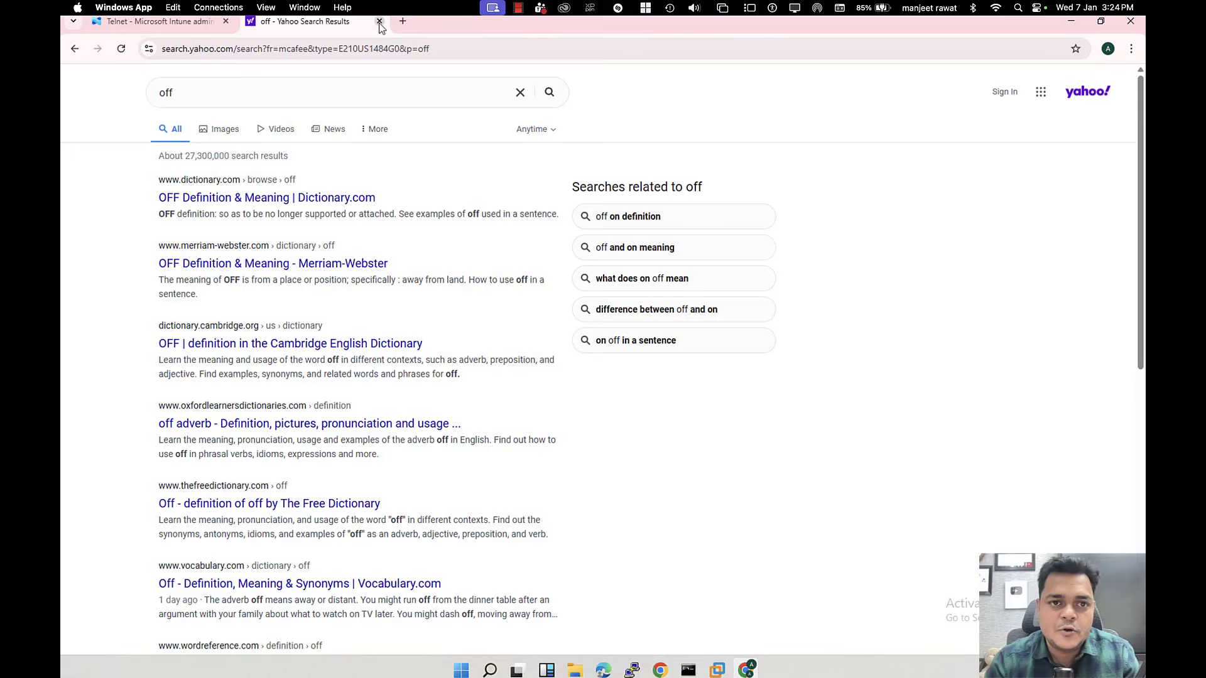
{"action": "left_click", "coordinate": [379, 23]}
Step: Go to office.com in a new tab and sign in to Microsoft 365
{"action": "left_click", "coordinate": [255, 26]}
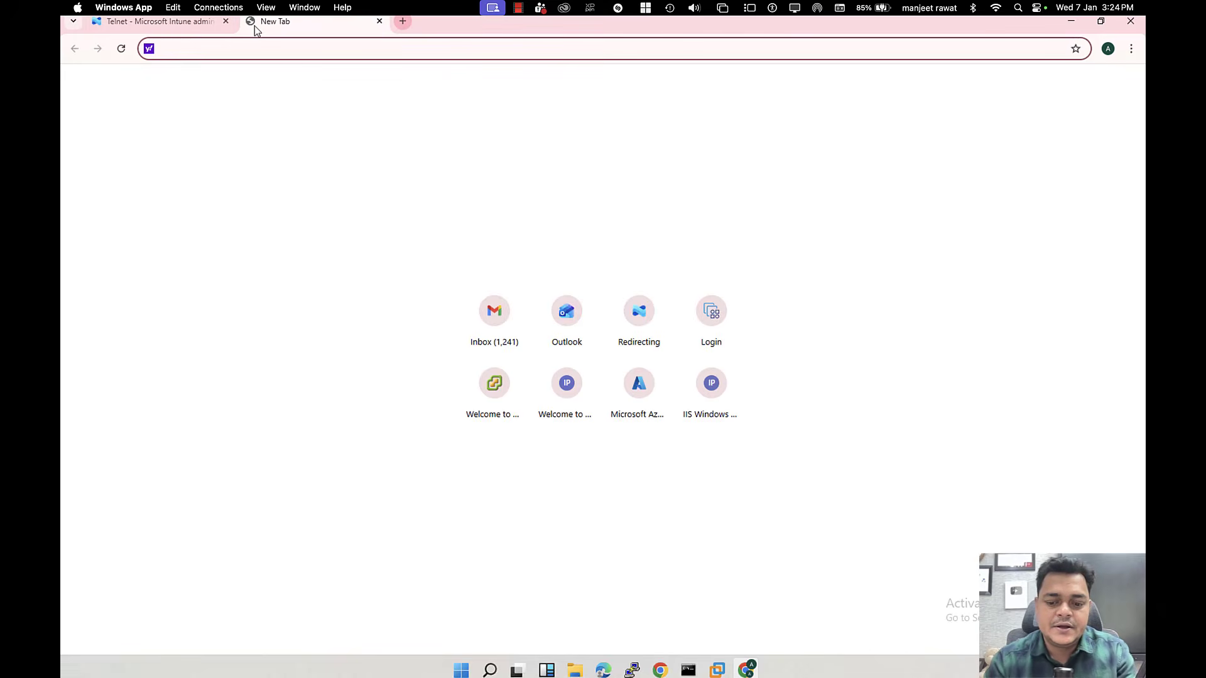
{"action": "type", "text": "office"}
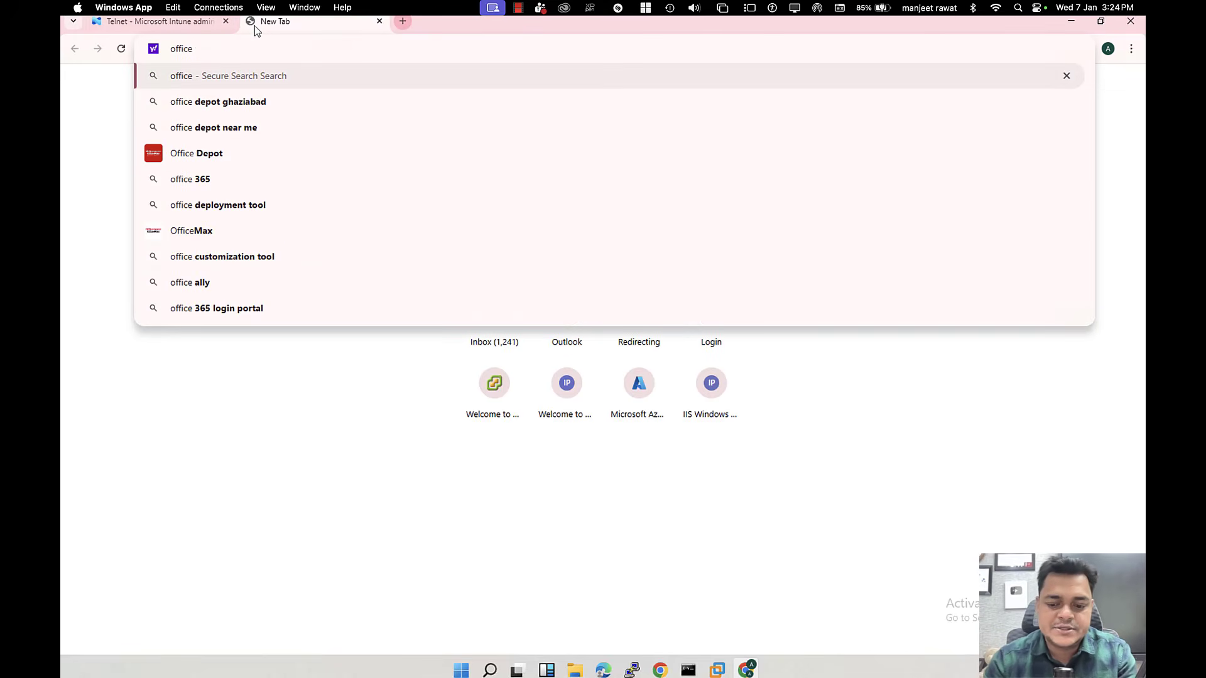
{"action": "type", "text": ".com"}
{"action": "key", "text": "Return"}
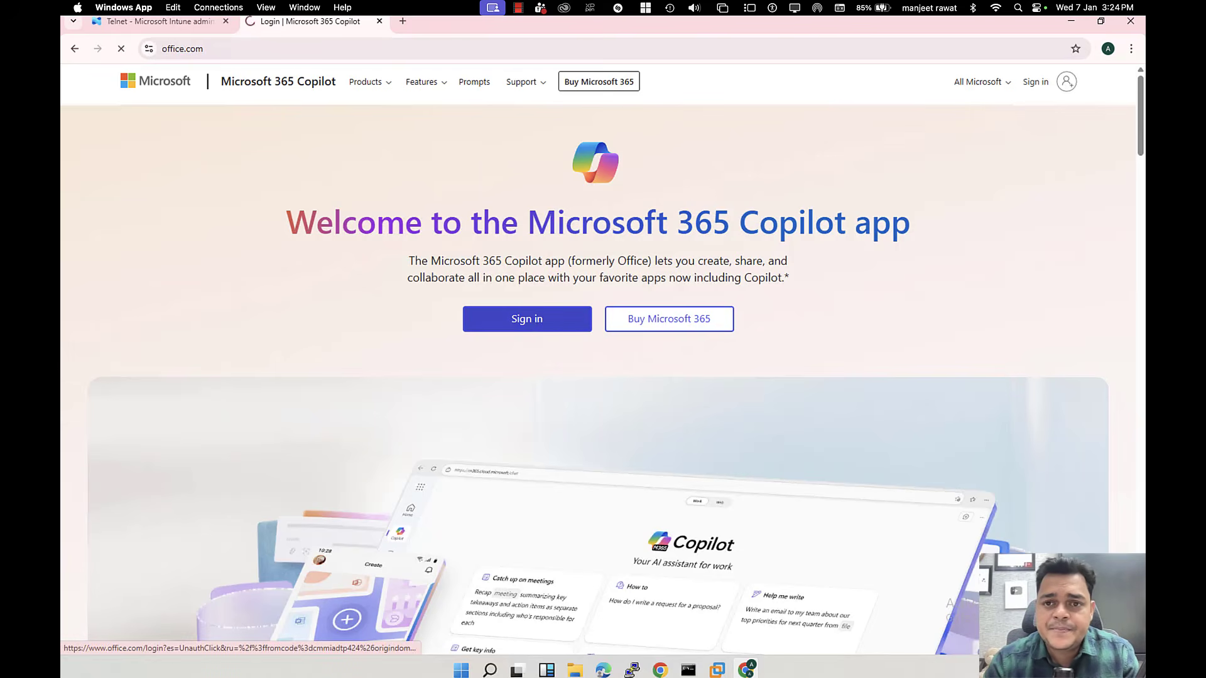
{"action": "left_click", "coordinate": [536, 321]}
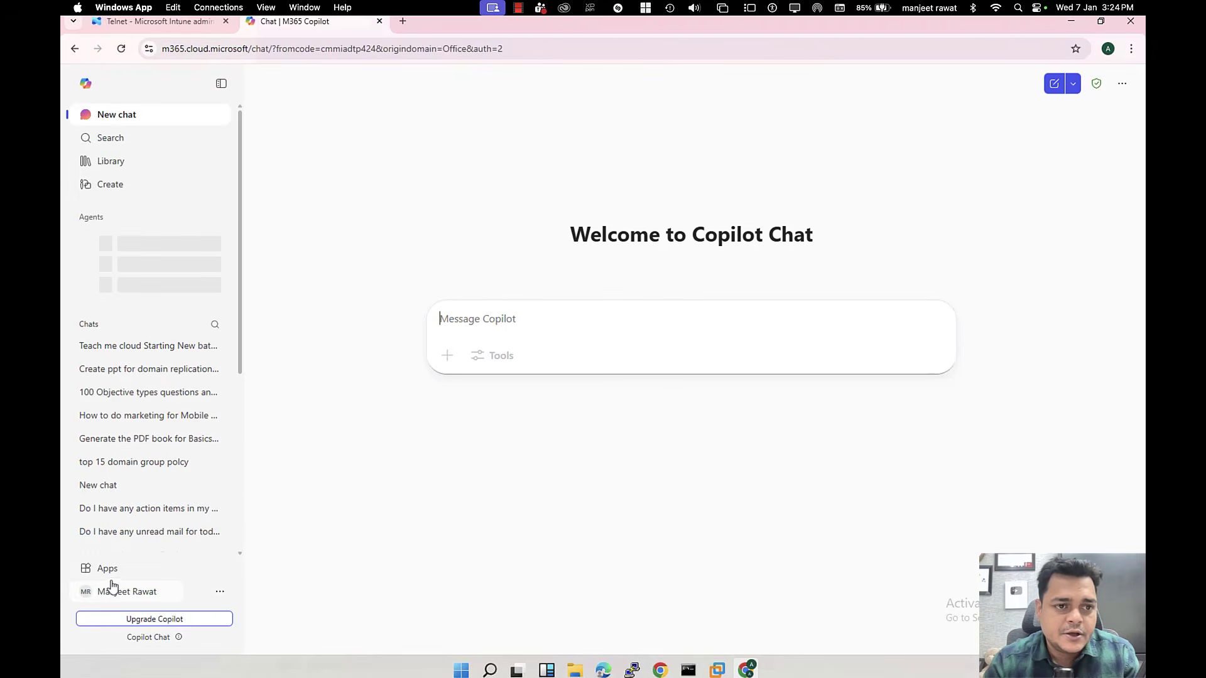
{"action": "left_click", "coordinate": [126, 593]}
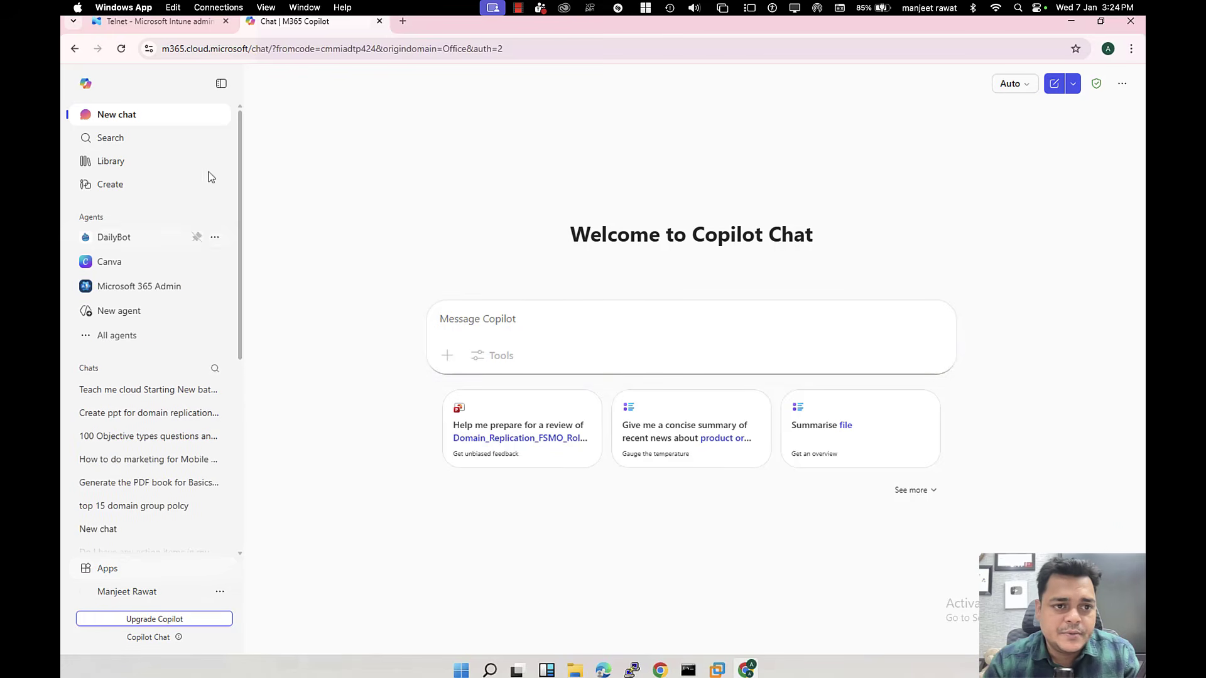
Step: Go to Outlook on the web and sign in with the admin account
{"action": "left_click", "coordinate": [345, 55]}
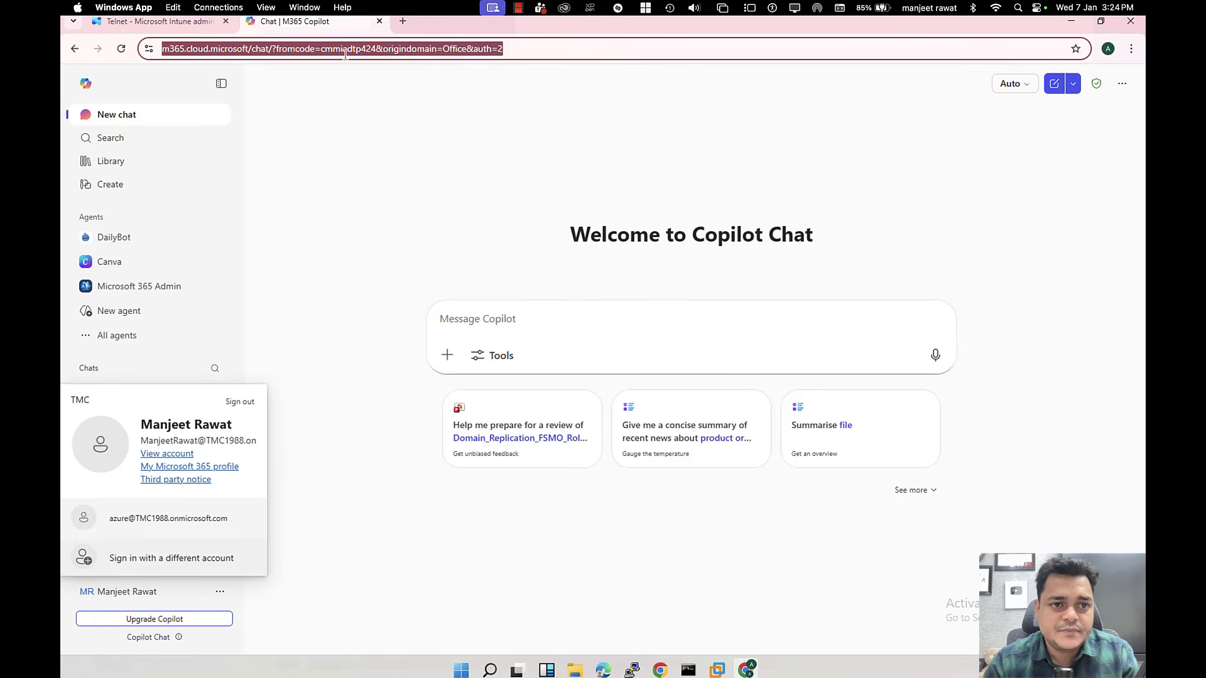
{"action": "type", "text": "ou"}
{"action": "key", "text": "Return"}
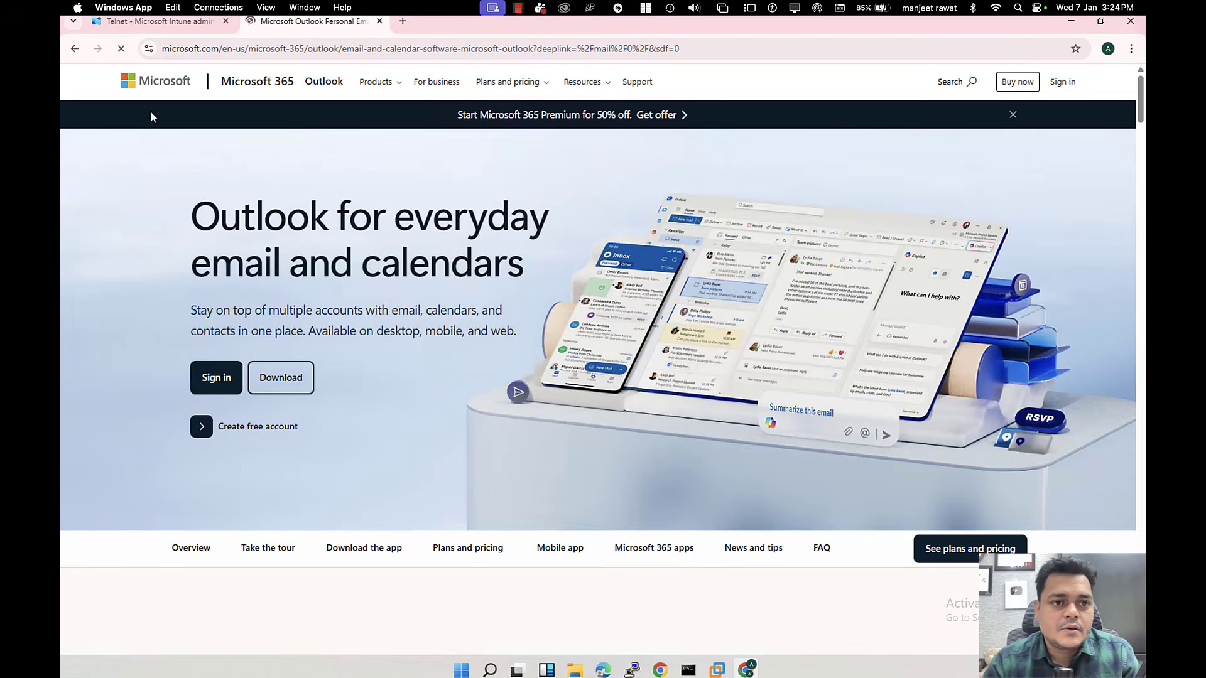
{"action": "left_click", "coordinate": [1062, 82]}
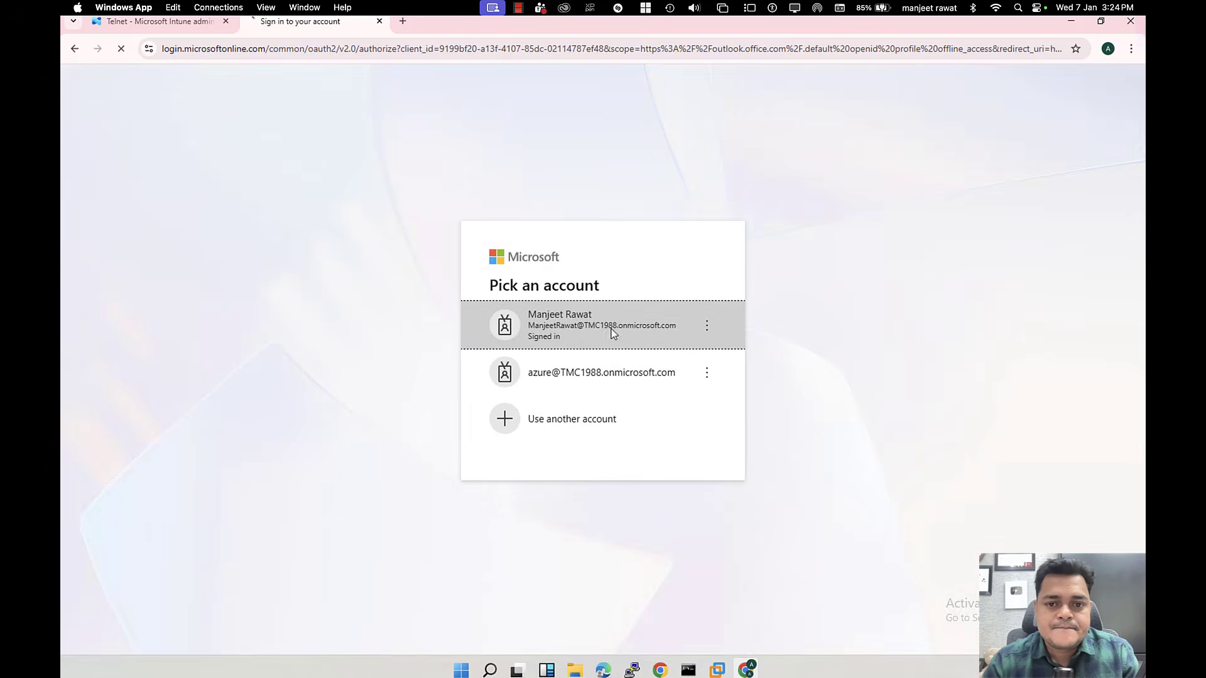
{"action": "left_click", "coordinate": [613, 330]}
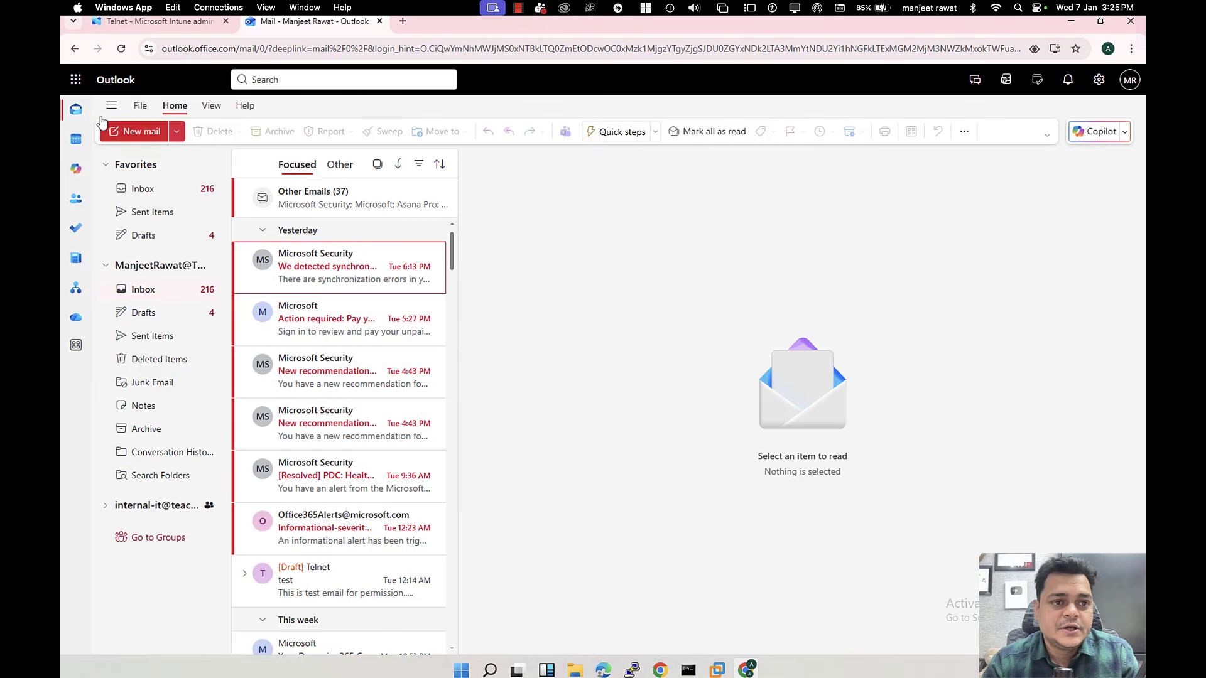
Step: Open the Microsoft 365 admin center from the app launcher and close the Outlook tab
{"action": "left_click", "coordinate": [76, 82]}
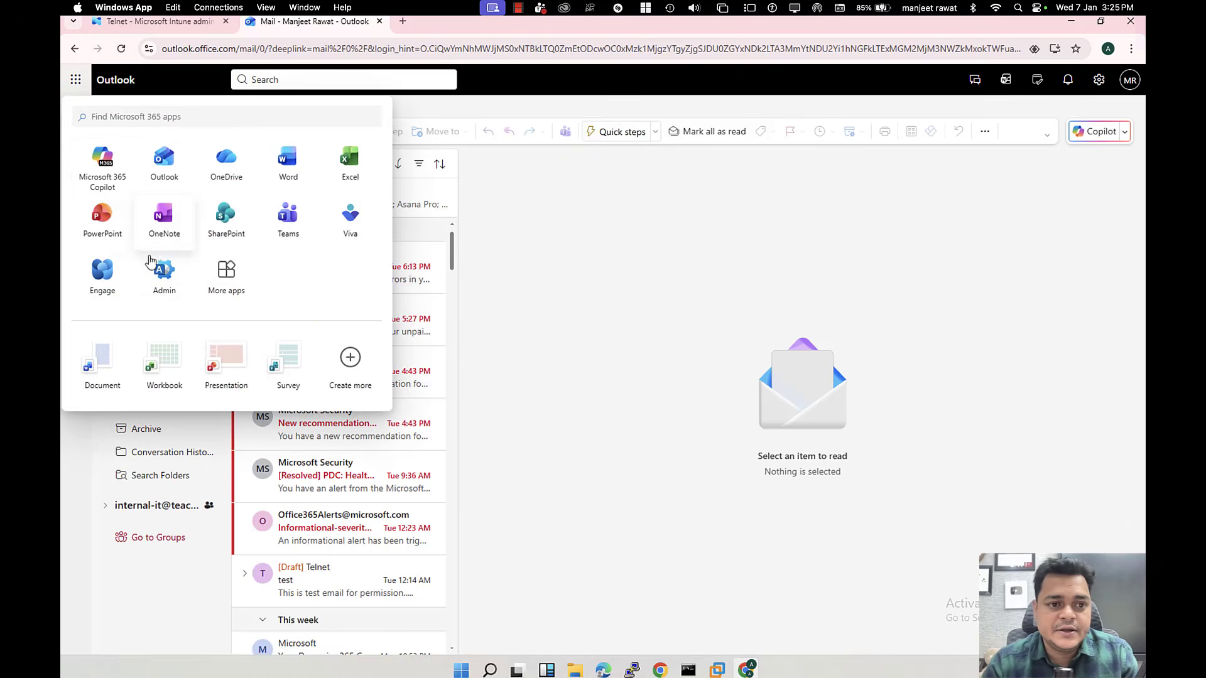
{"action": "left_click", "coordinate": [164, 274]}
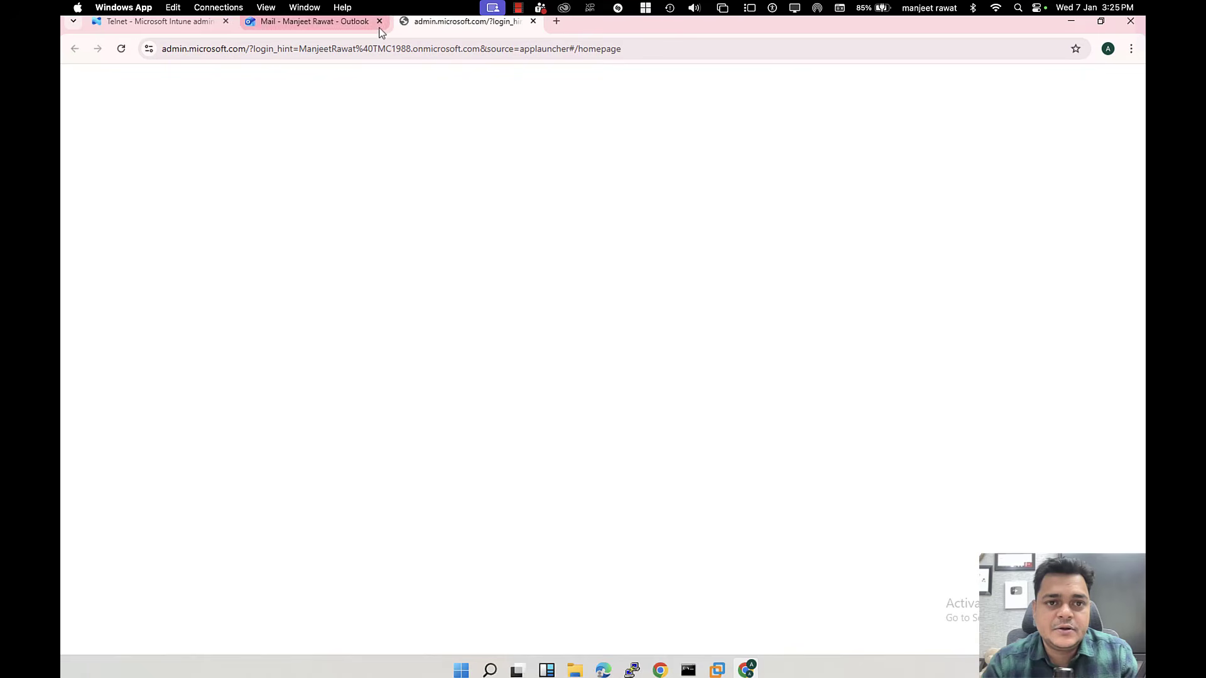
{"action": "left_click", "coordinate": [379, 21]}
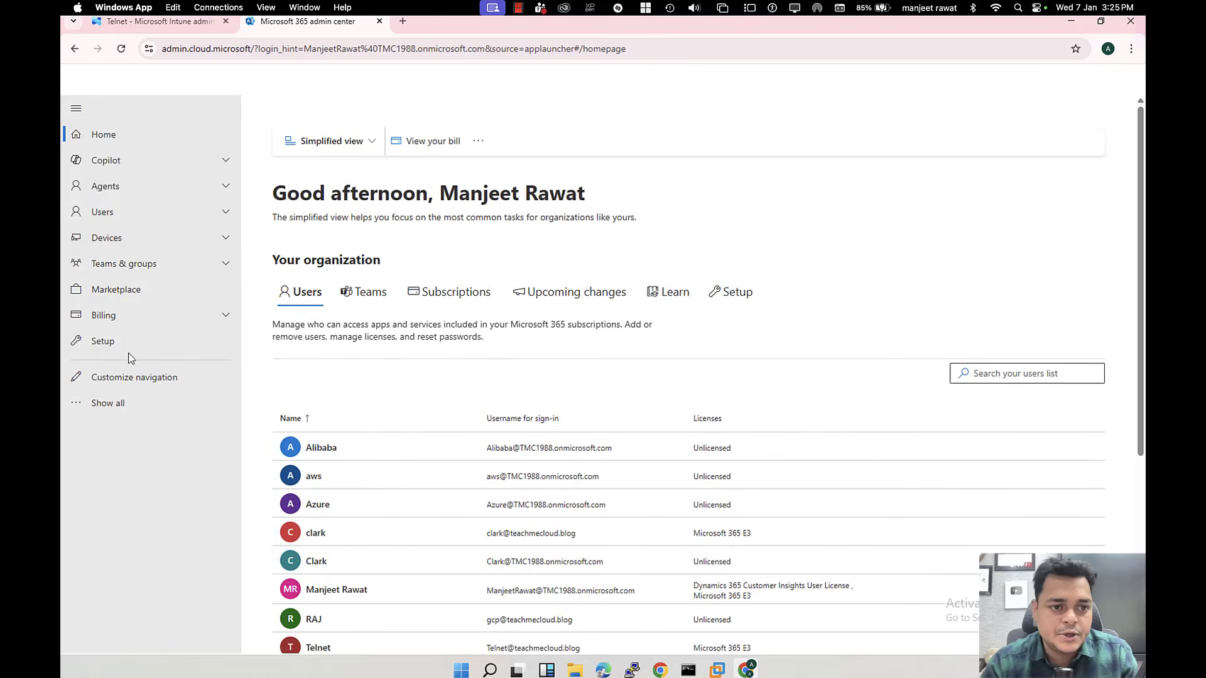
Step: Tick Intune in Telnet's Licenses and apps, save, then return to the Intune admin tab
{"action": "scroll", "coordinate": [367, 546], "scroll_direction": "down", "scroll_amount": 2}
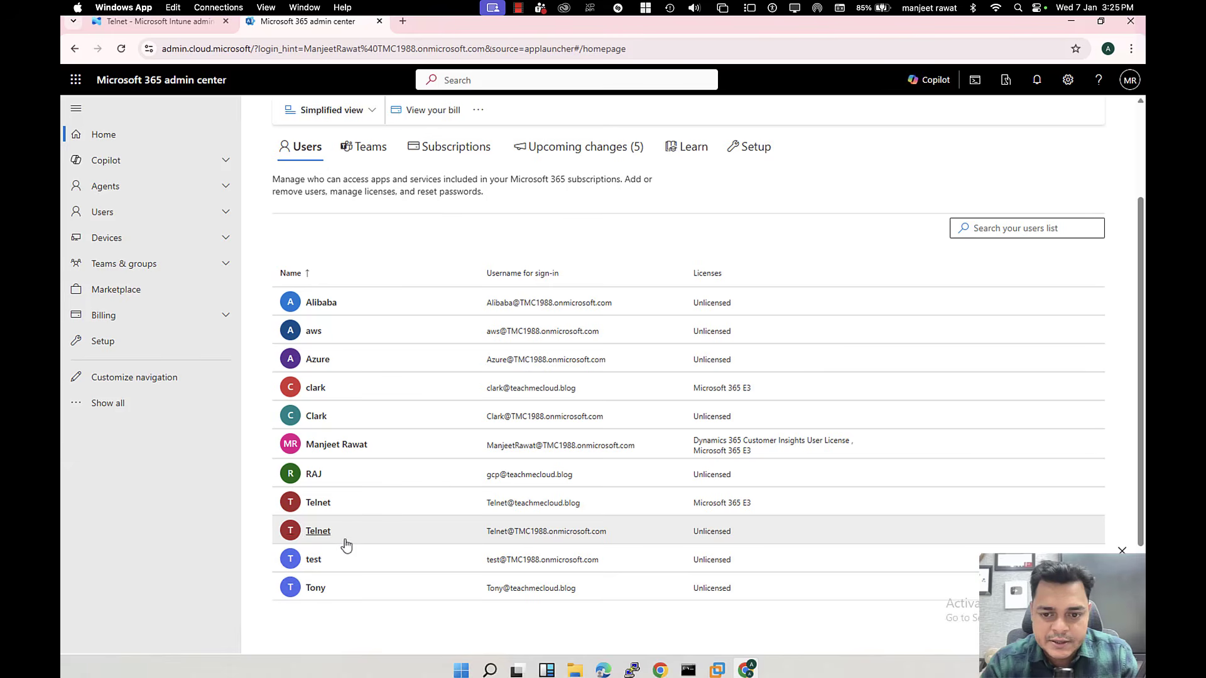
{"action": "left_click", "coordinate": [334, 506]}
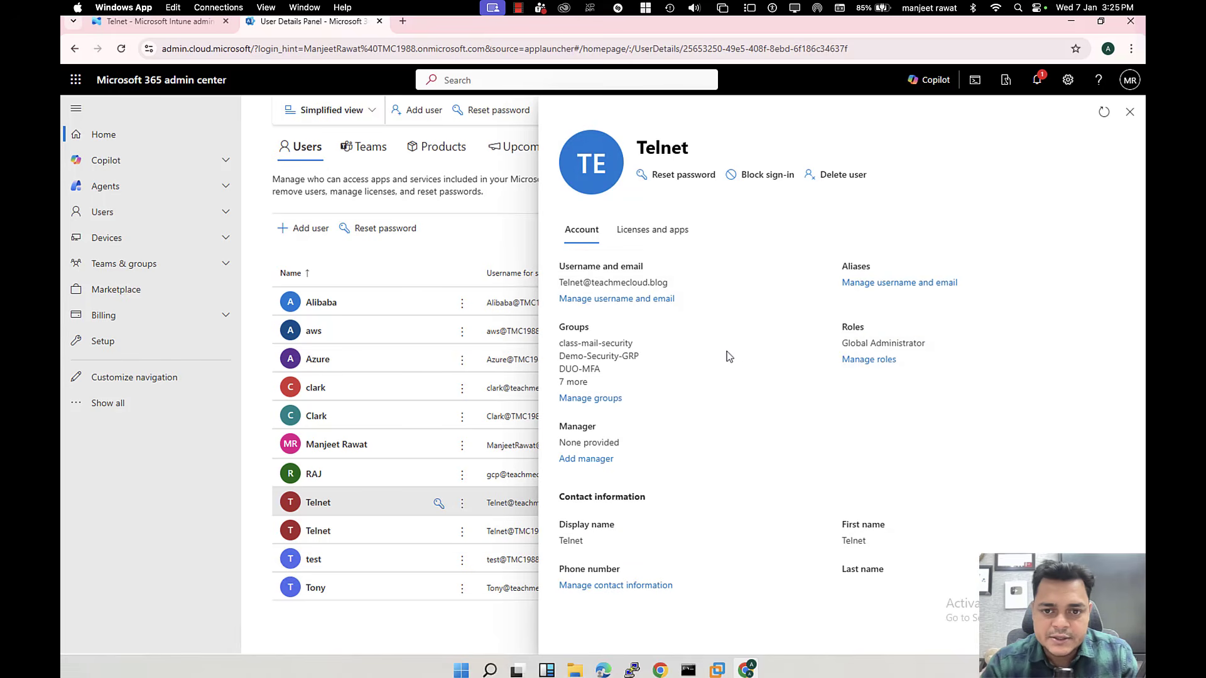
{"action": "left_click", "coordinate": [656, 231]}
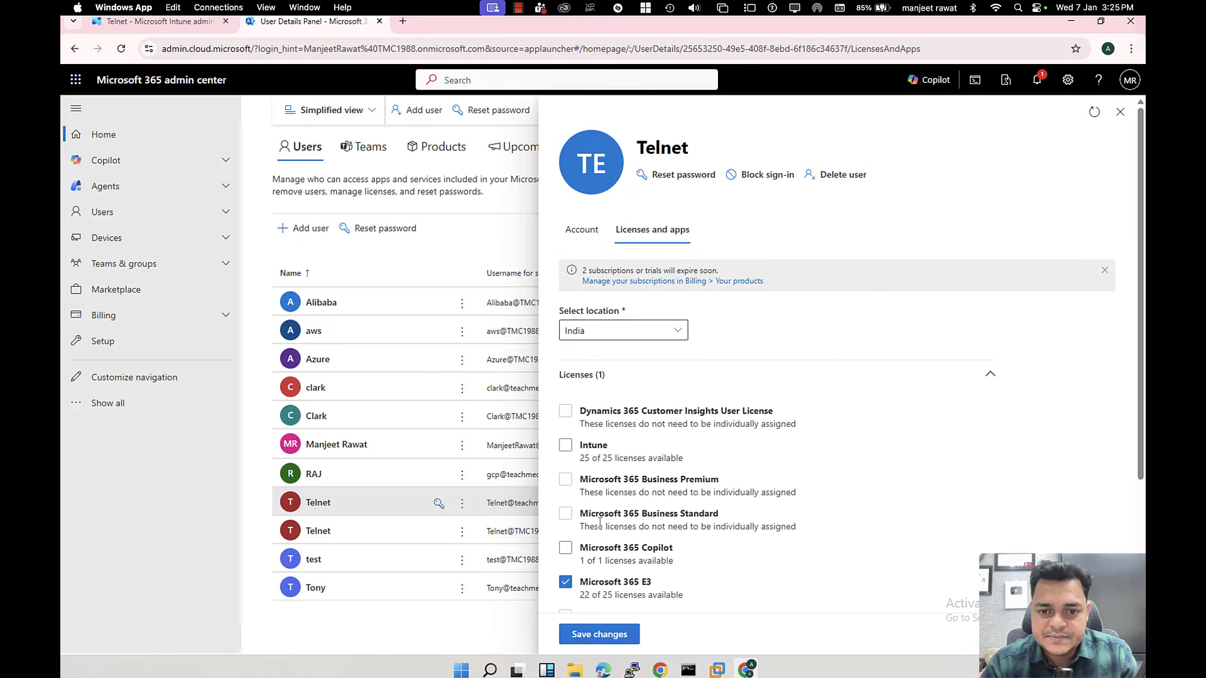
{"action": "left_click", "coordinate": [565, 446]}
{"action": "left_click", "coordinate": [599, 634]}
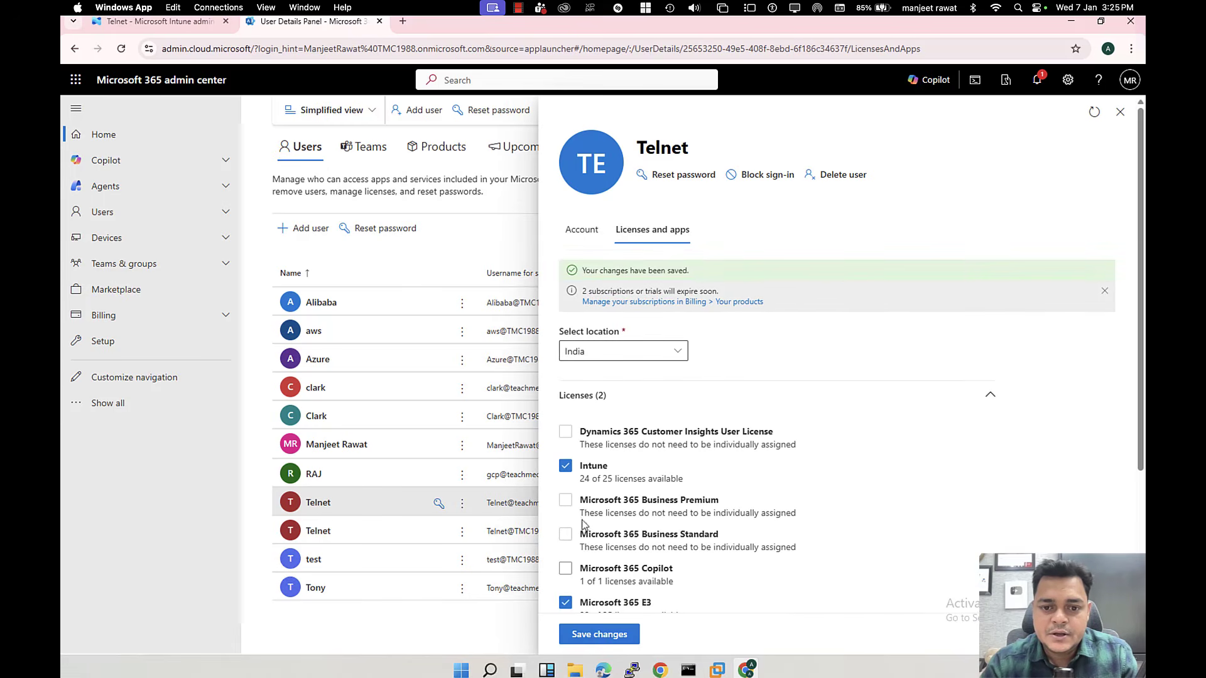
{"action": "scroll", "coordinate": [573, 538], "scroll_direction": "down", "scroll_amount": 1}
{"action": "scroll", "coordinate": [574, 544], "scroll_direction": "down", "scroll_amount": 2}
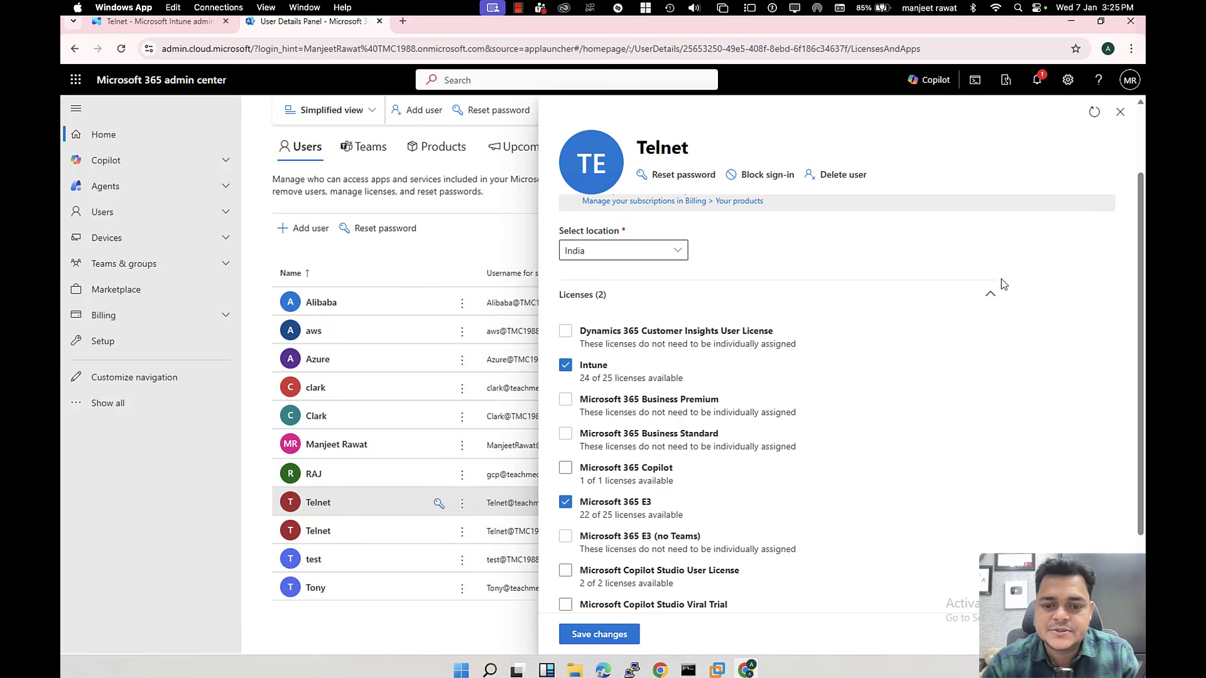
{"action": "left_click", "coordinate": [1123, 111]}
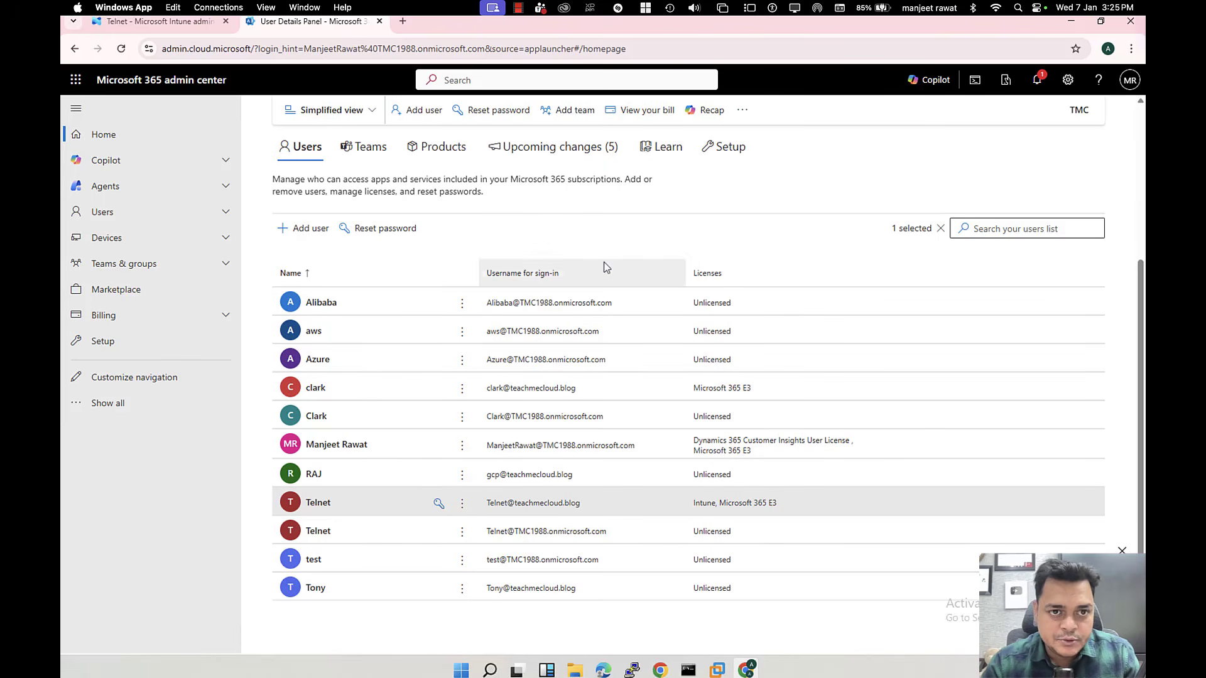
{"action": "left_click", "coordinate": [188, 23]}
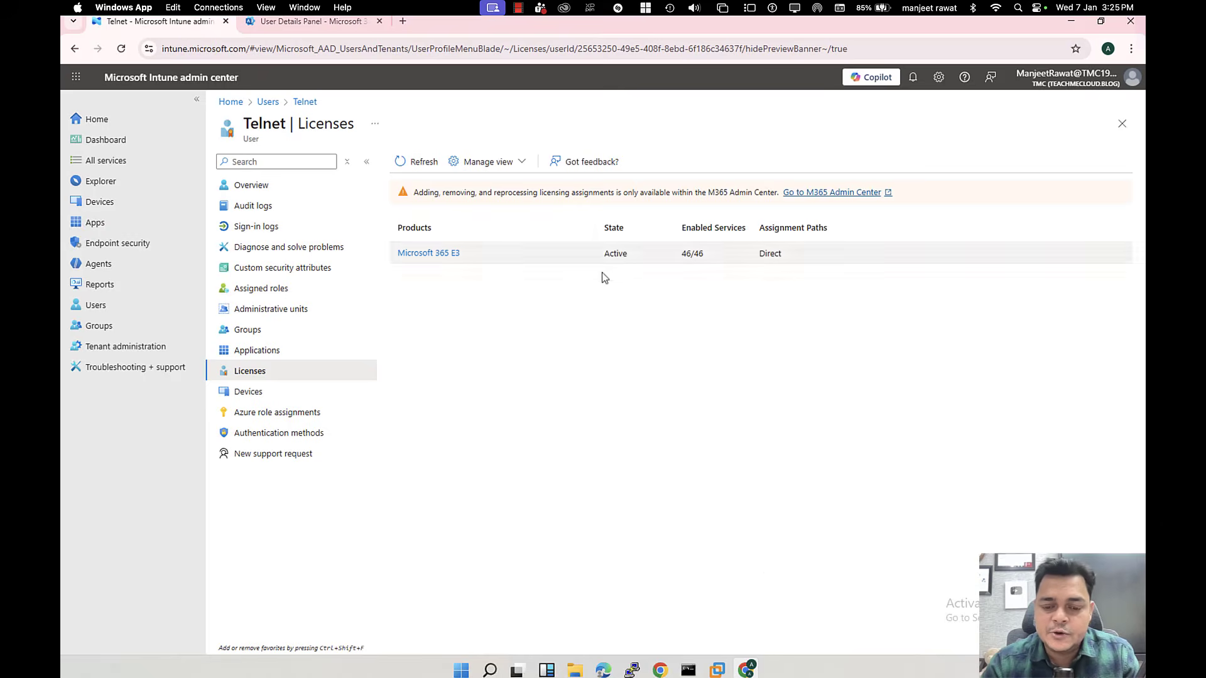
Step: Accept the Windows 11 VM's privacy settings
{"action": "mouse_move", "coordinate": [717, 669]}
{"action": "left_click", "coordinate": [793, 561]}
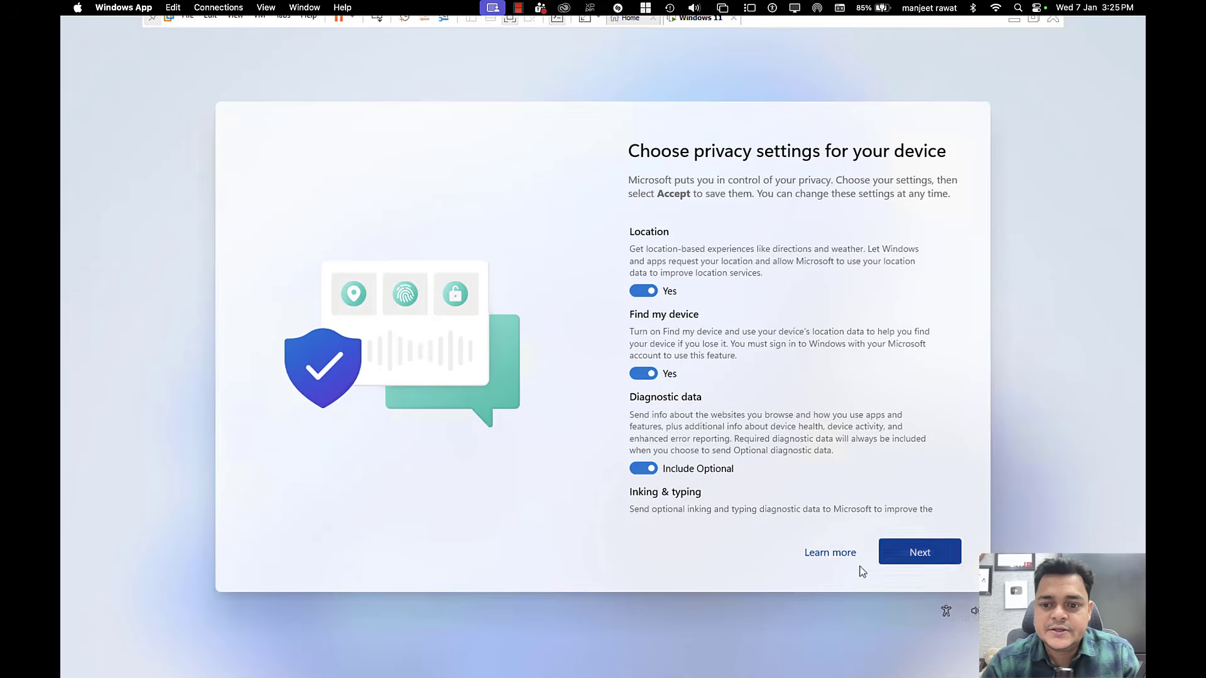
{"action": "left_click", "coordinate": [917, 553]}
{"action": "left_click", "coordinate": [918, 553]}
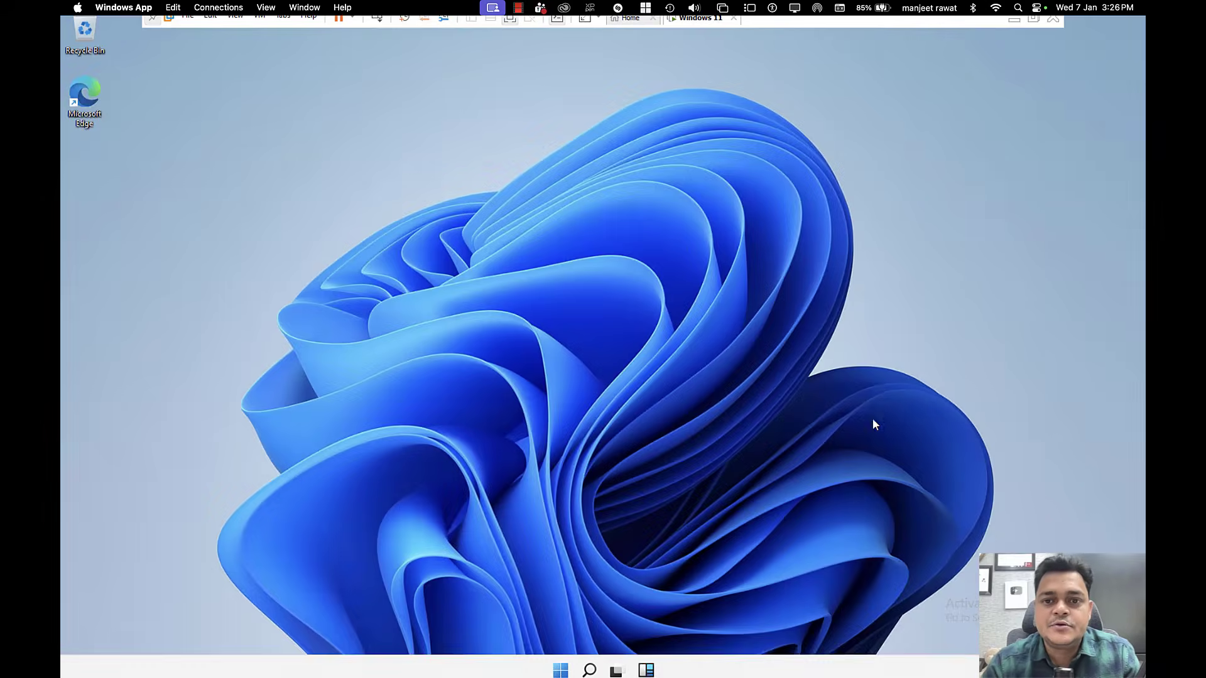
Step: Open Settings > Accounts > Access work or school on the VM
{"action": "key", "text": "super"}
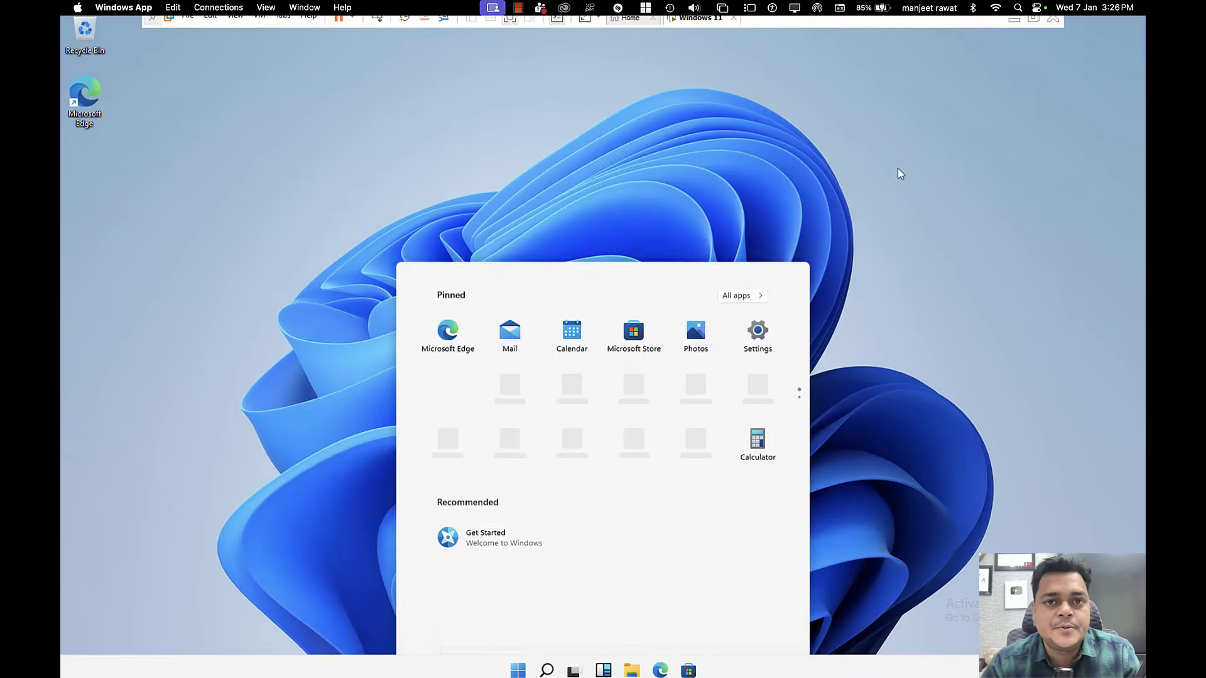
{"action": "left_click", "coordinate": [894, 170]}
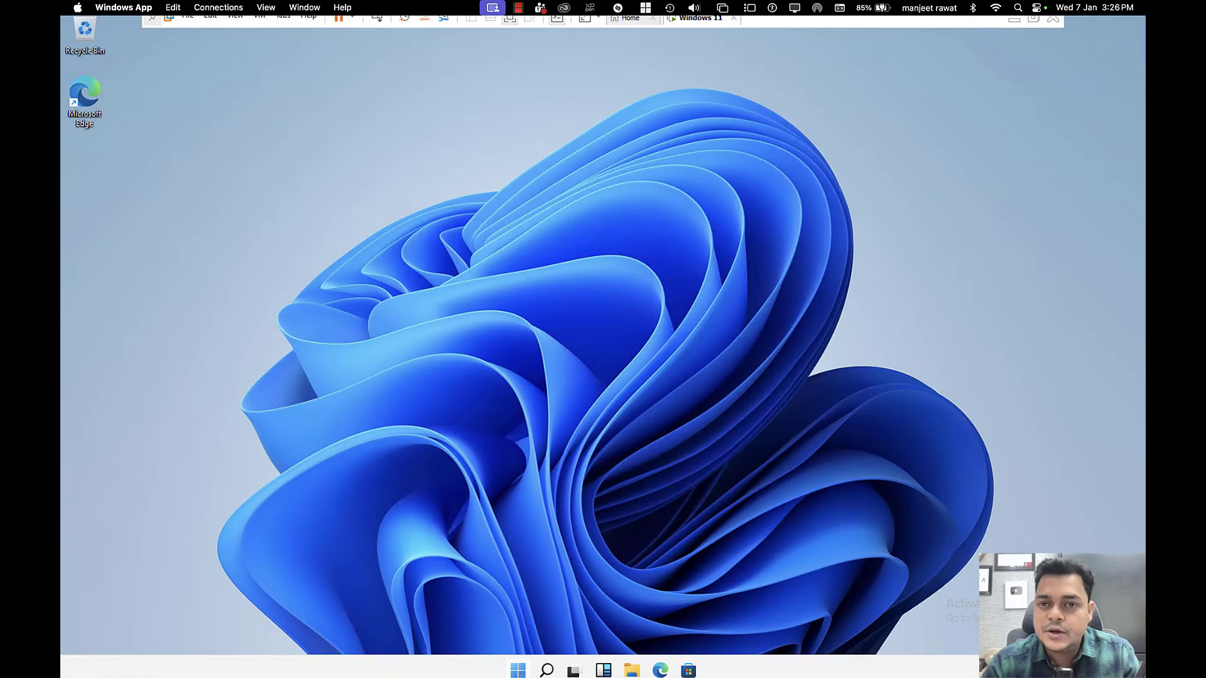
{"action": "key", "text": "super+x"}
{"action": "left_click", "coordinate": [487, 537]}
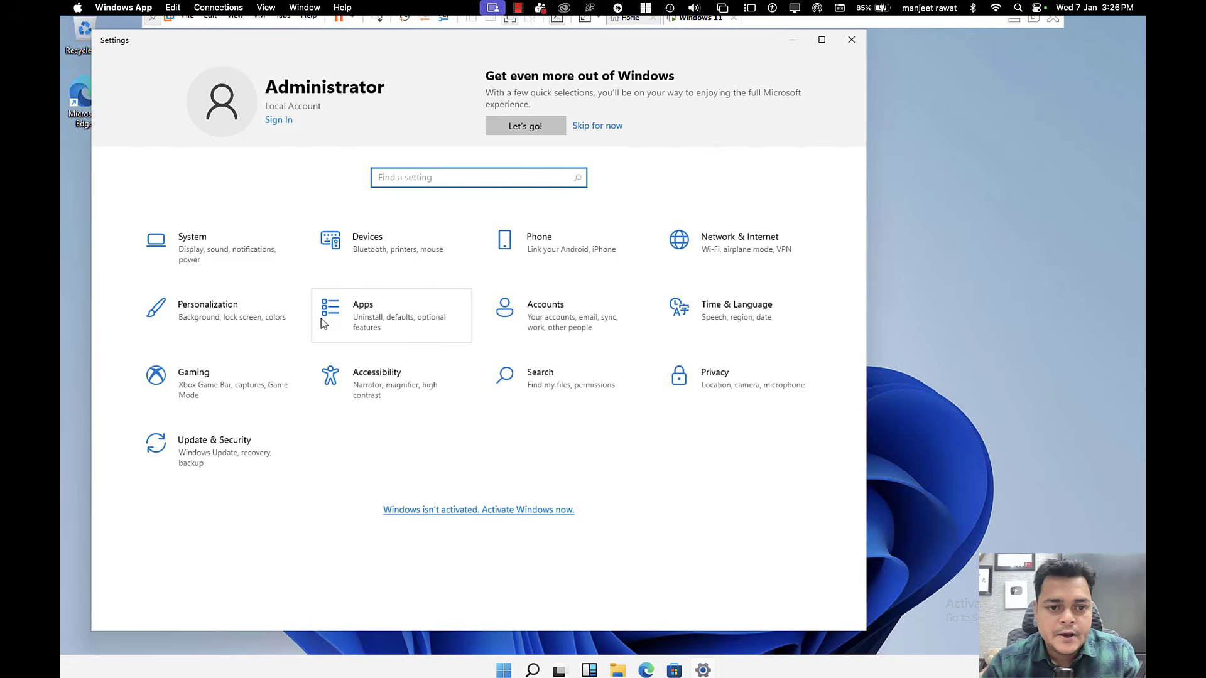
{"action": "left_click", "coordinate": [552, 317]}
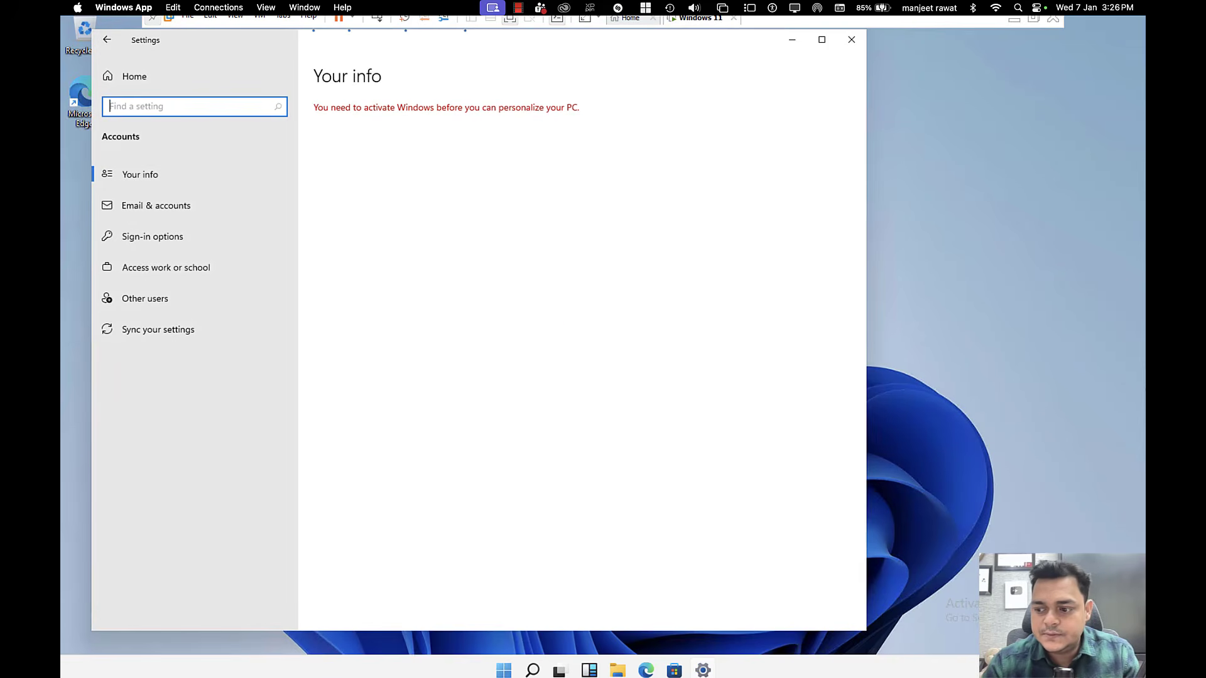
{"action": "left_click", "coordinate": [156, 268]}
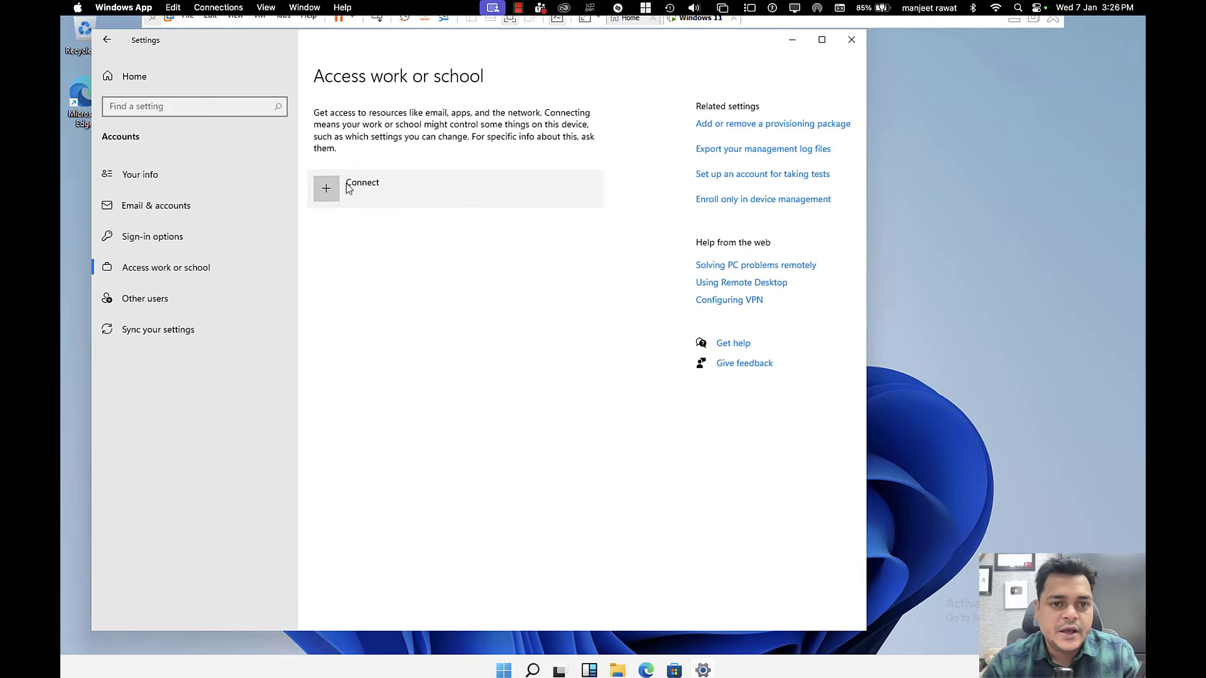
Step: Enroll only in device management, signing in with the Telnet work account's e-mail and password
{"action": "left_click", "coordinate": [338, 197]}
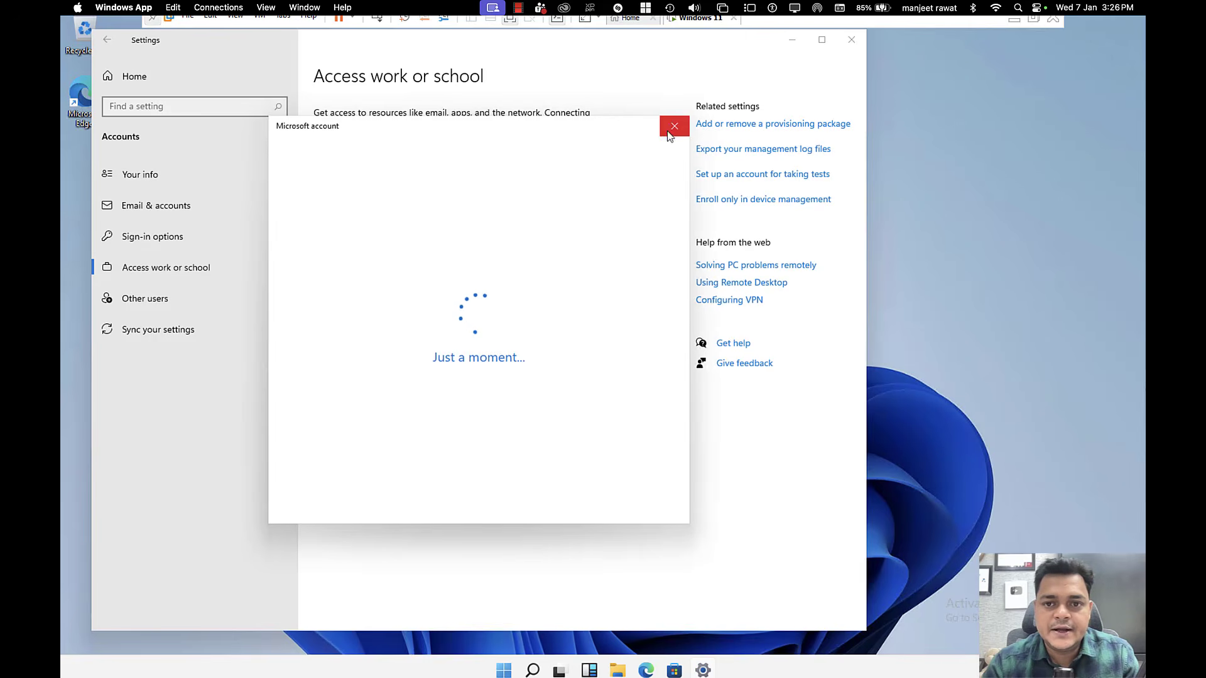
{"action": "left_click", "coordinate": [673, 126]}
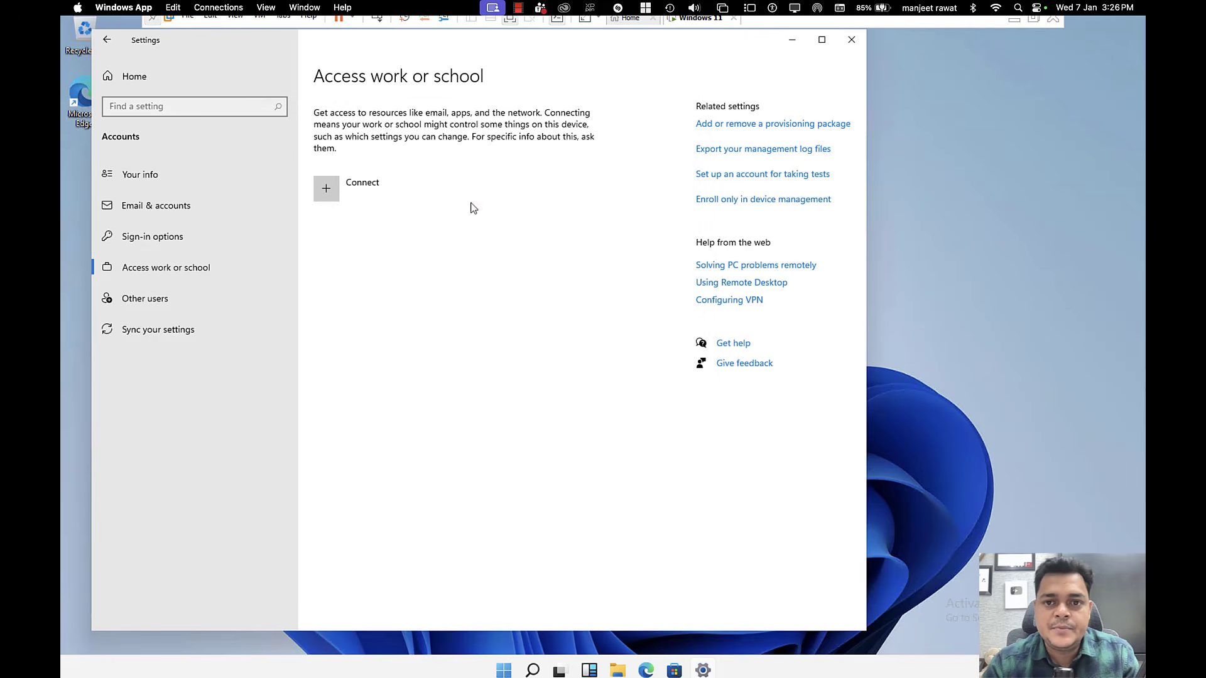
{"action": "left_click", "coordinate": [744, 201]}
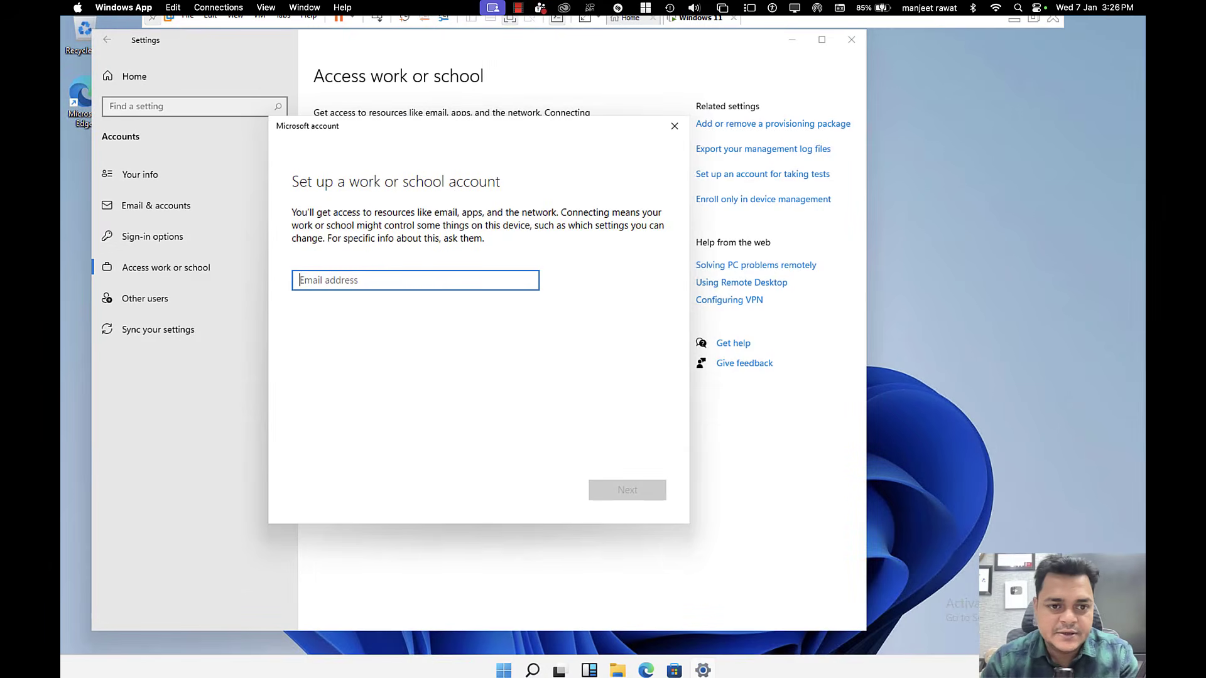
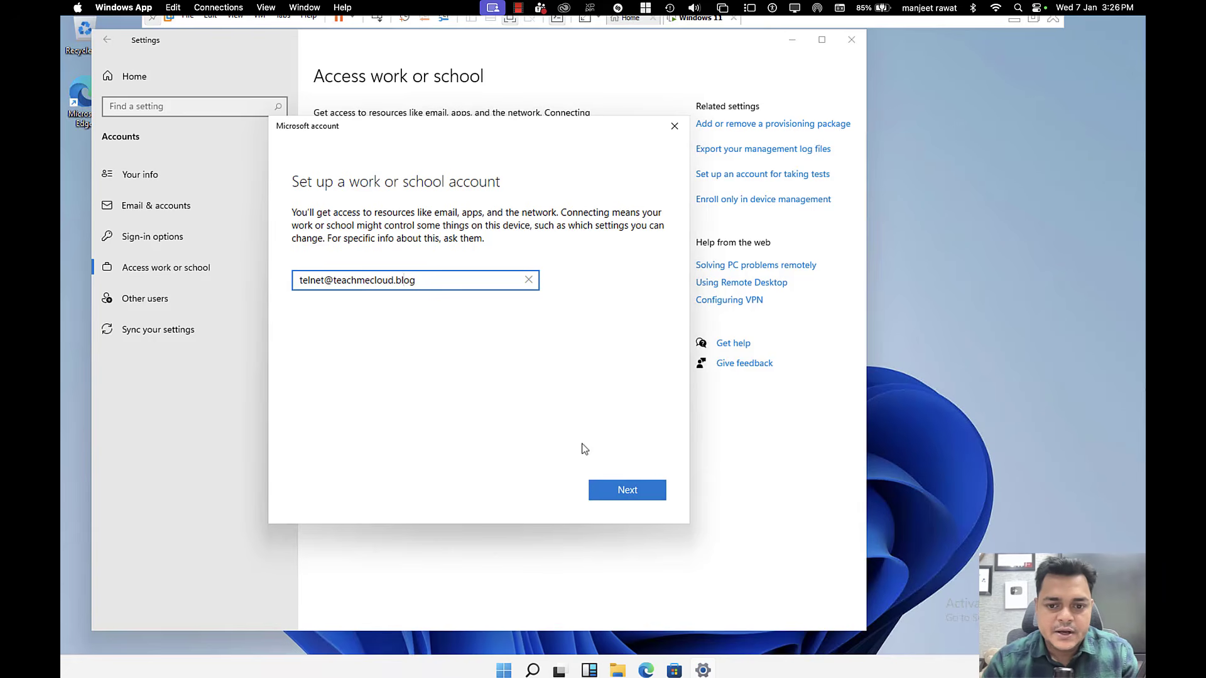
{"action": "left_click", "coordinate": [625, 489]}
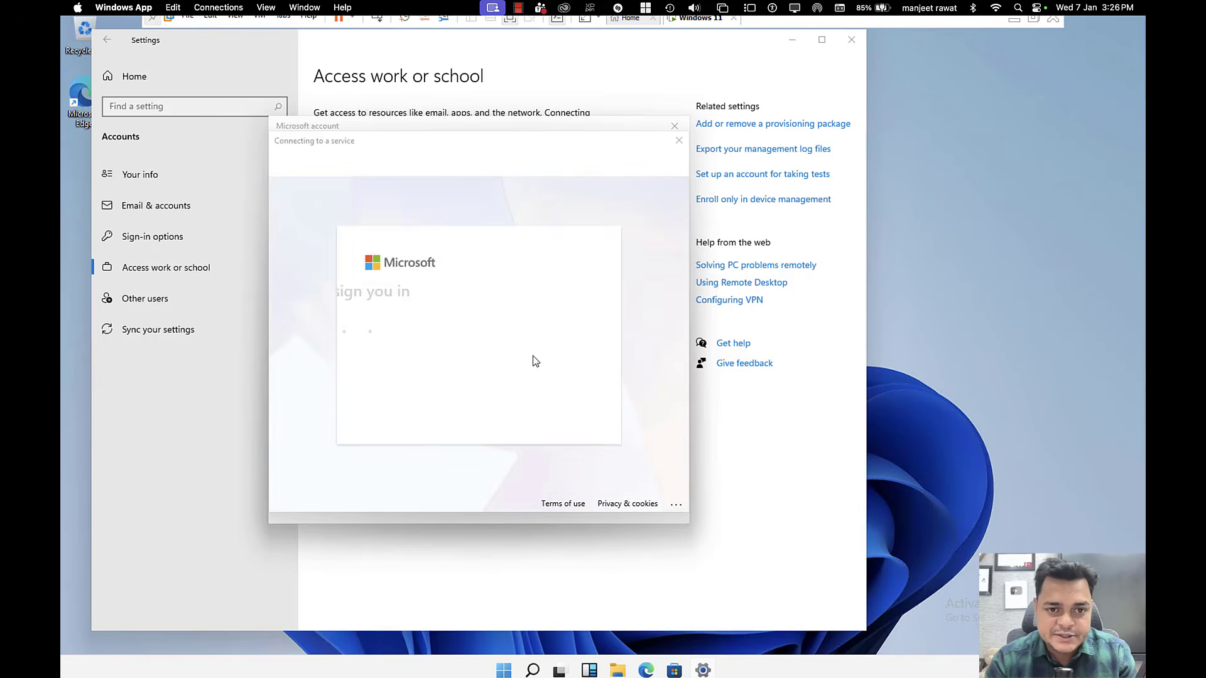
{"action": "type", "text": "••"}
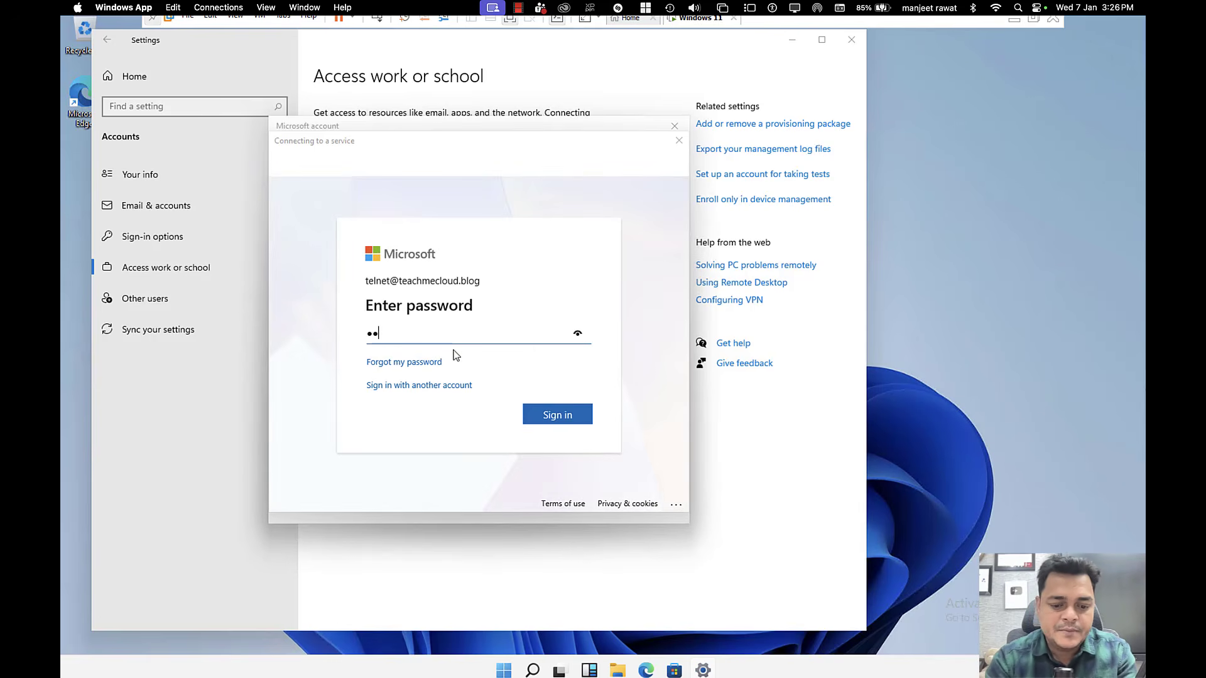
{"action": "type", "text": "••••••••"}
{"action": "key", "text": "Return"}
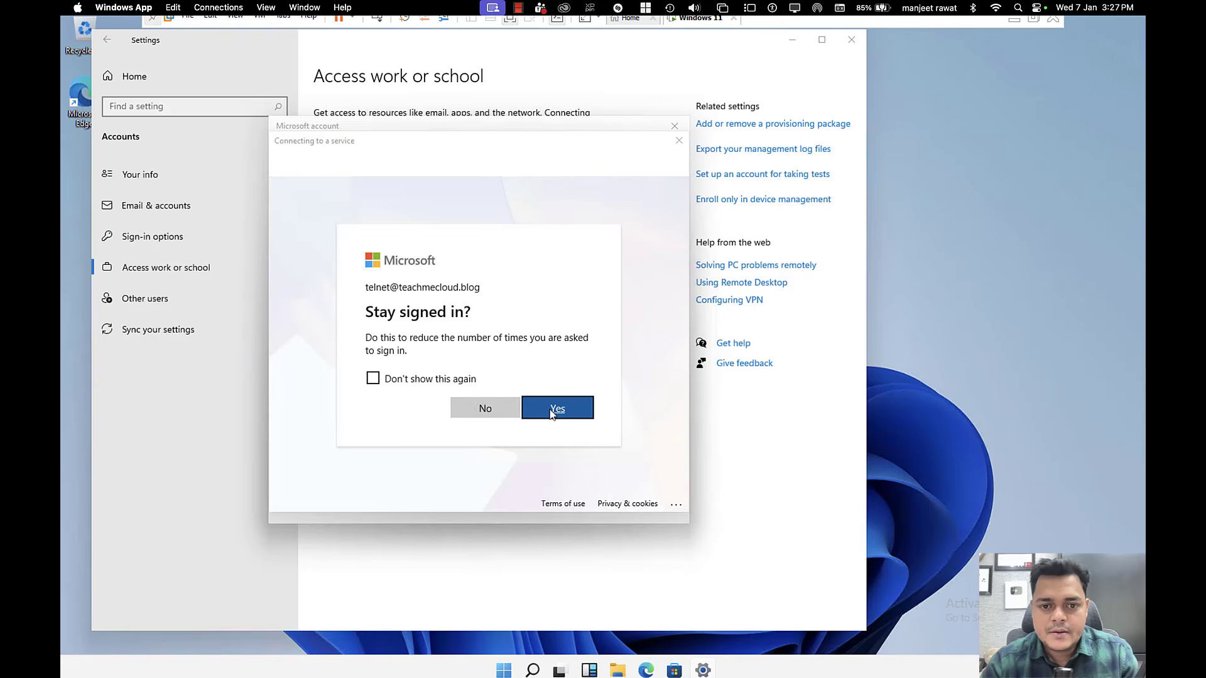
Step: Stay signed in, open the TMC MDM connection's info, and start a sync
{"action": "left_click", "coordinate": [551, 409]}
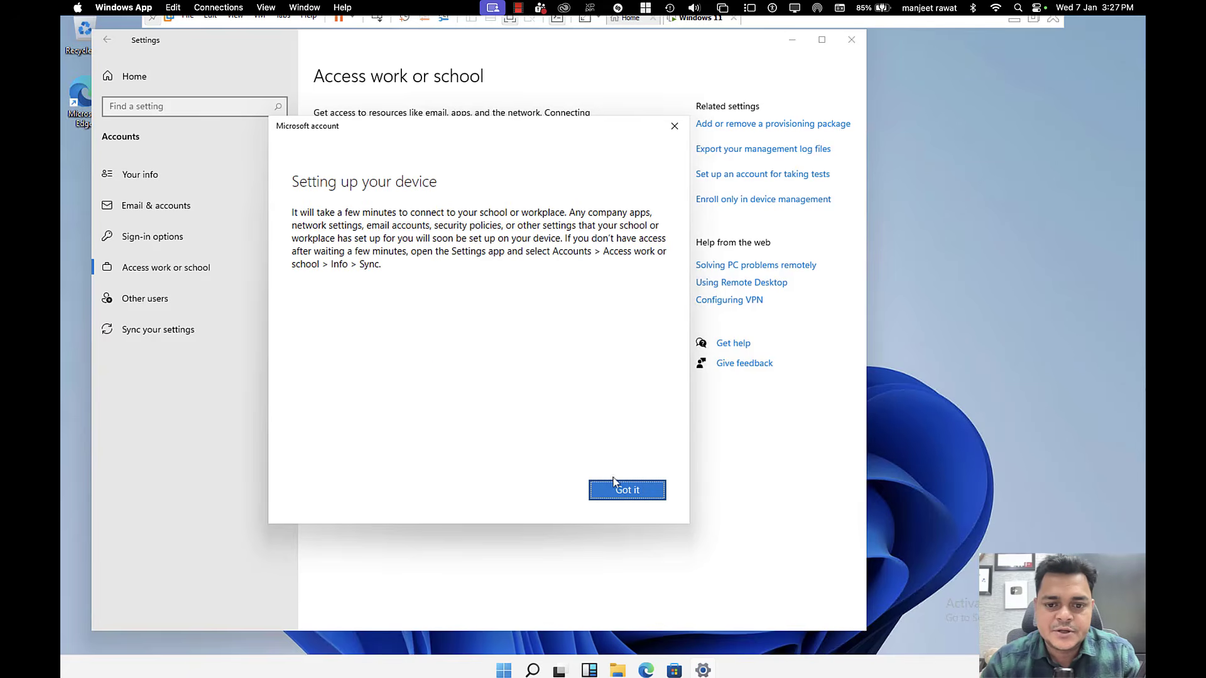
{"action": "left_click", "coordinate": [619, 493]}
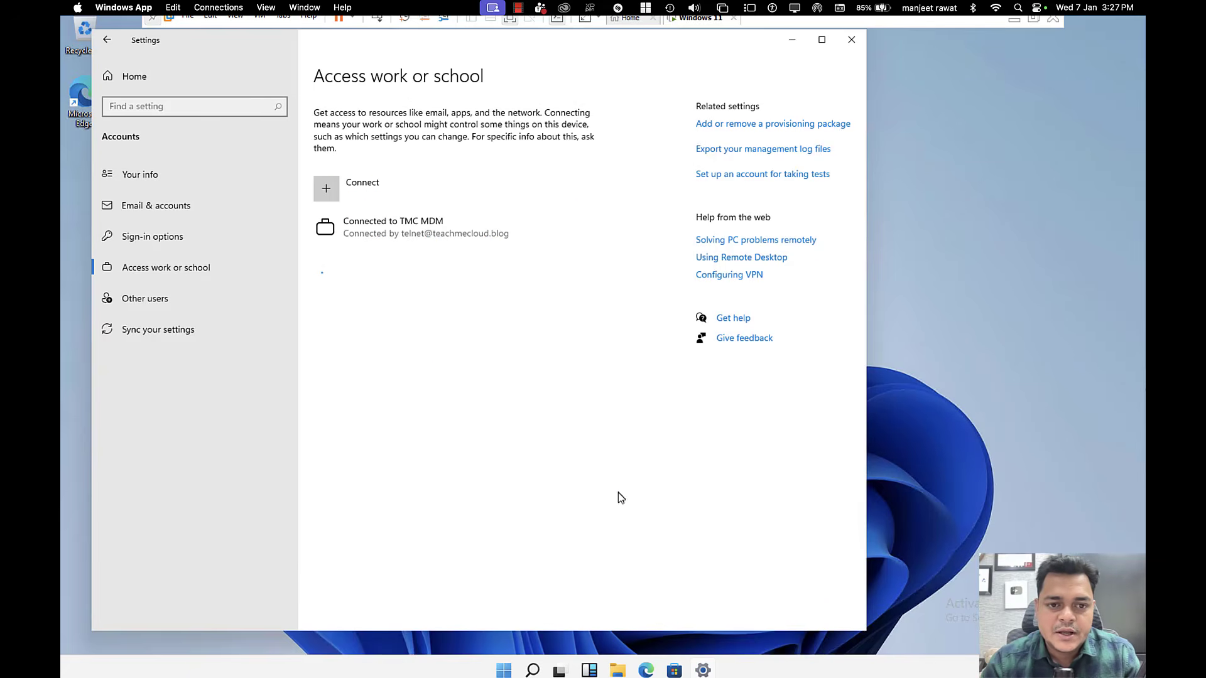
{"action": "left_click", "coordinate": [457, 242]}
{"action": "left_click", "coordinate": [498, 269]}
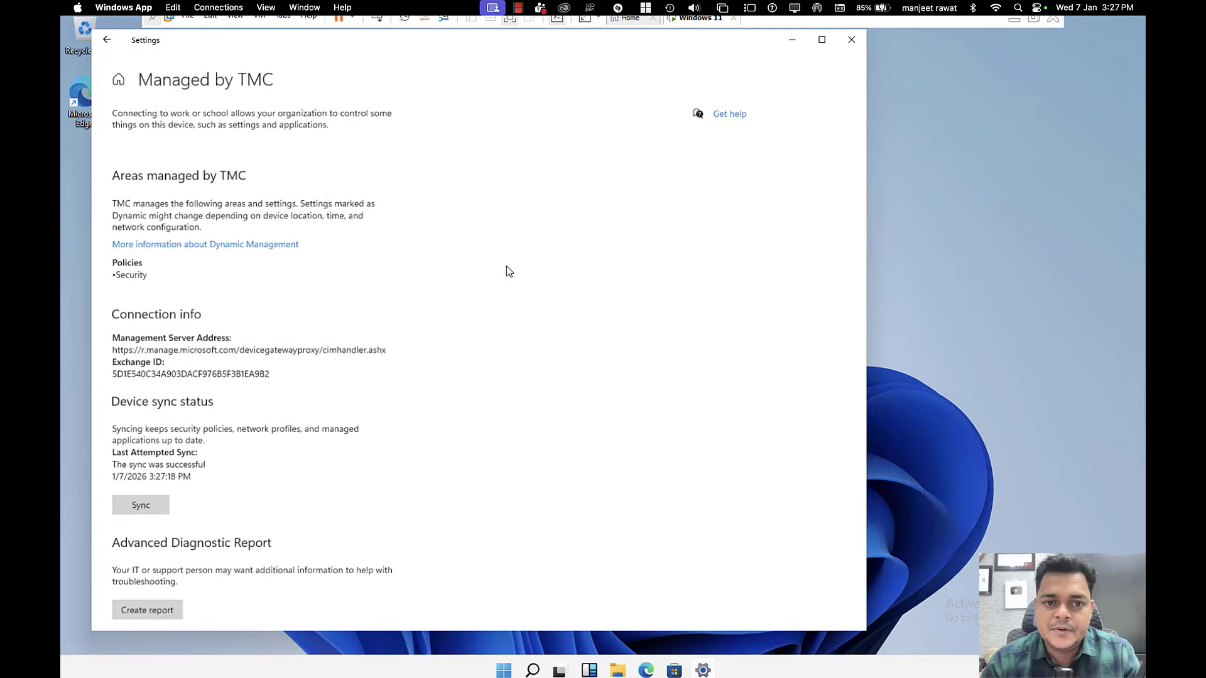
{"action": "left_click", "coordinate": [140, 509]}
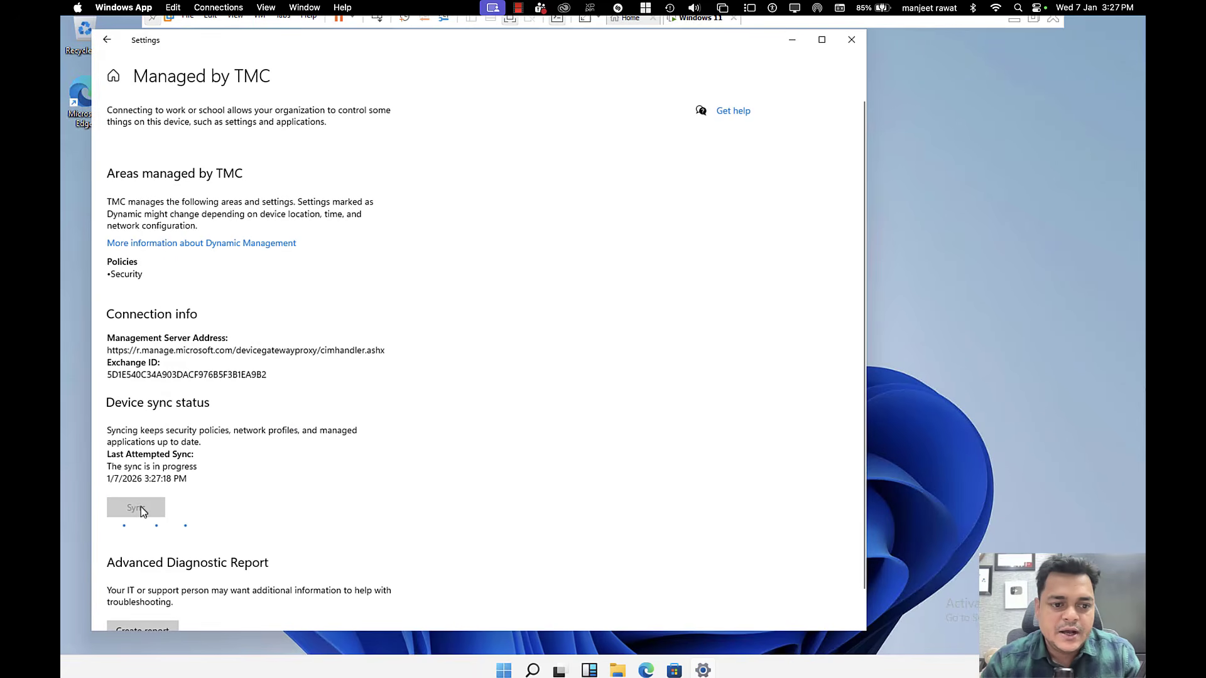
{"action": "left_click", "coordinate": [533, 670]}
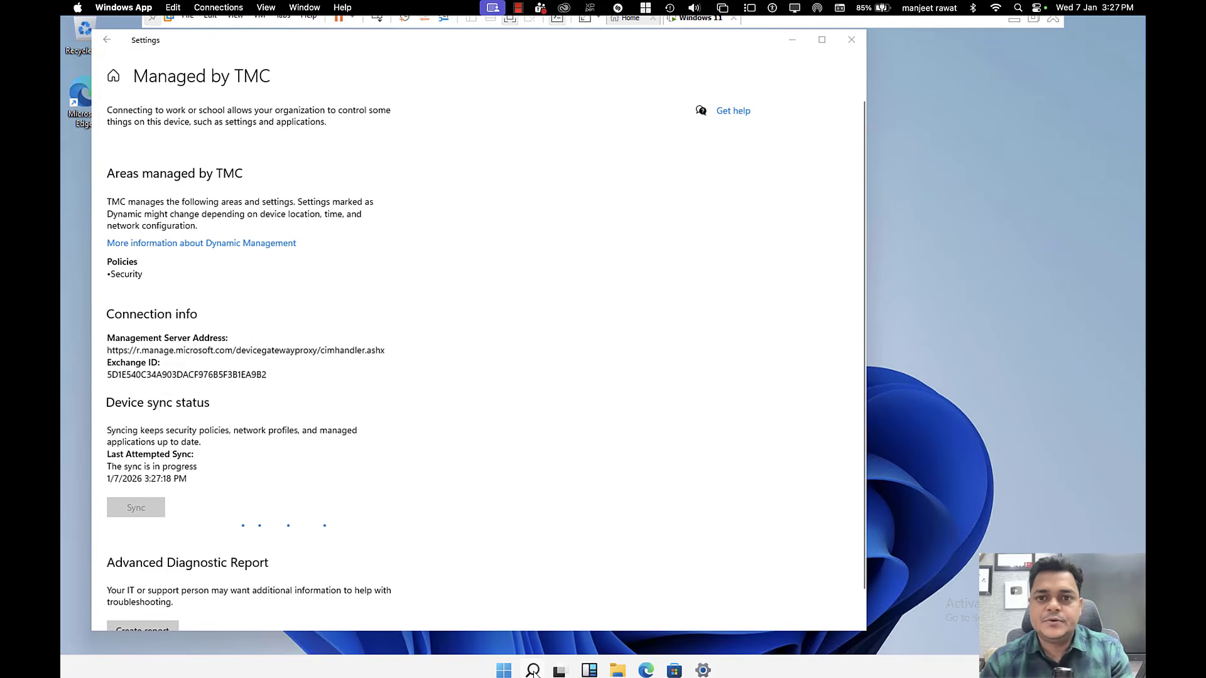
{"action": "left_click", "coordinate": [535, 671]}
Step: Run hostname in an administrator Command Prompt to find DEMO_PC, then minimise the VM
{"action": "type", "text": "cm"}
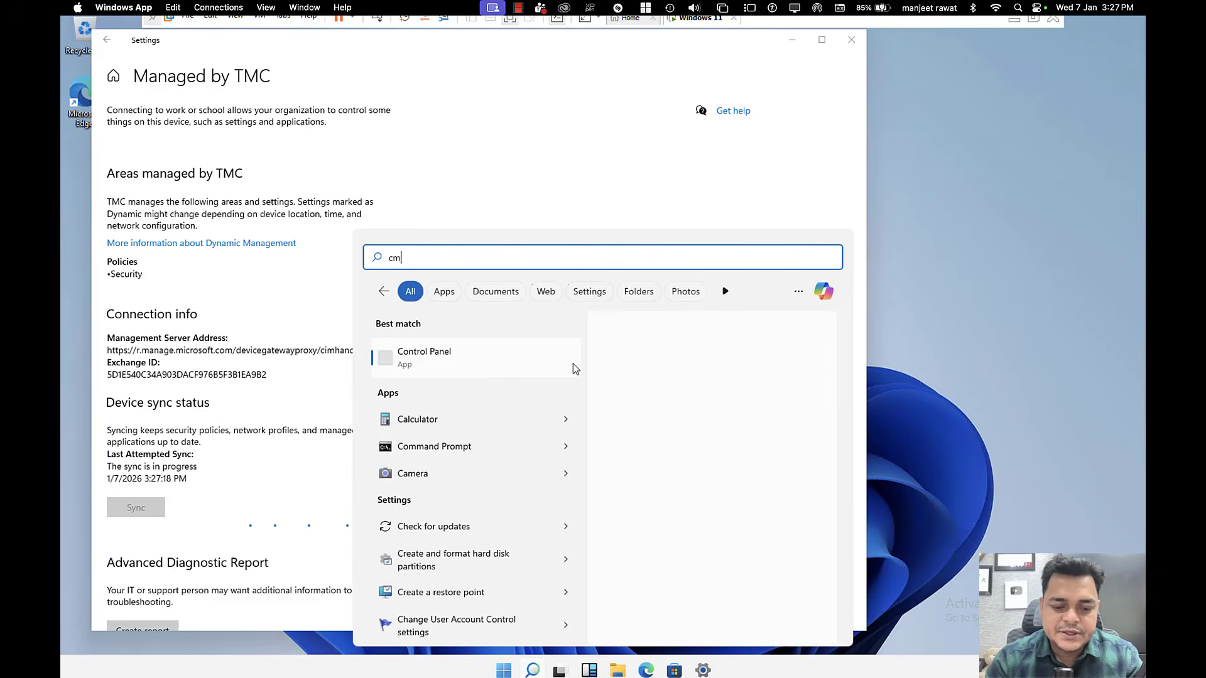
{"action": "type", "text": "d"}
{"action": "key", "text": "Return"}
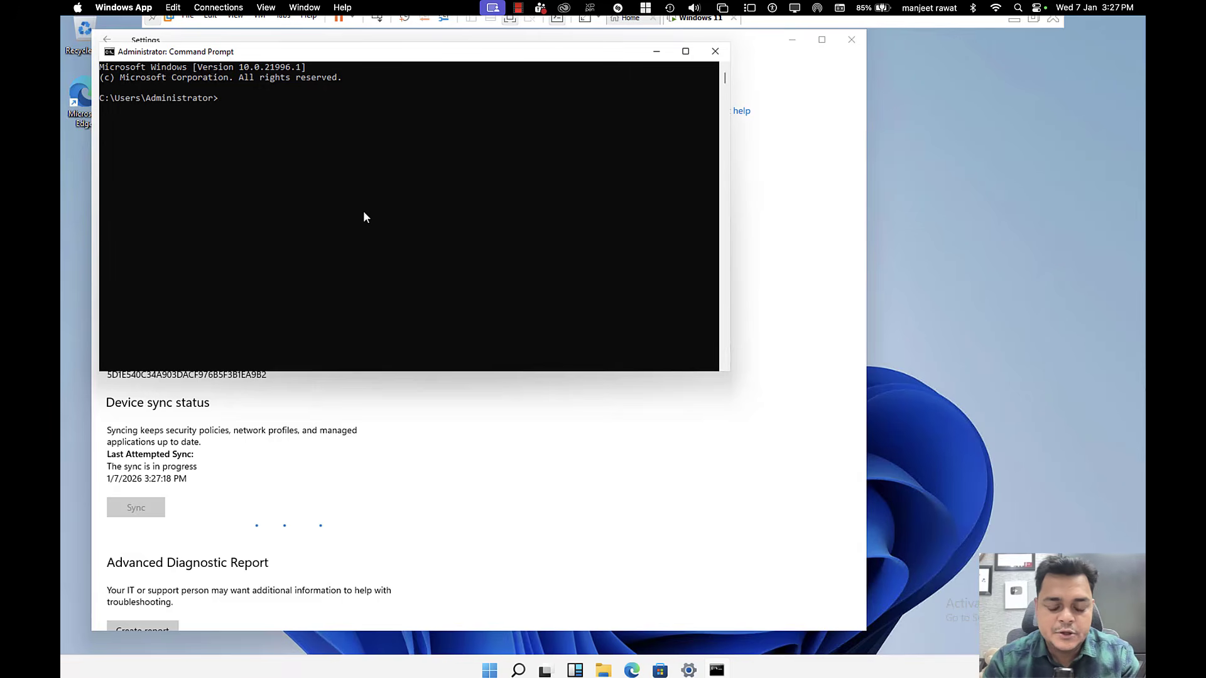
{"action": "type", "text": "hostname"}
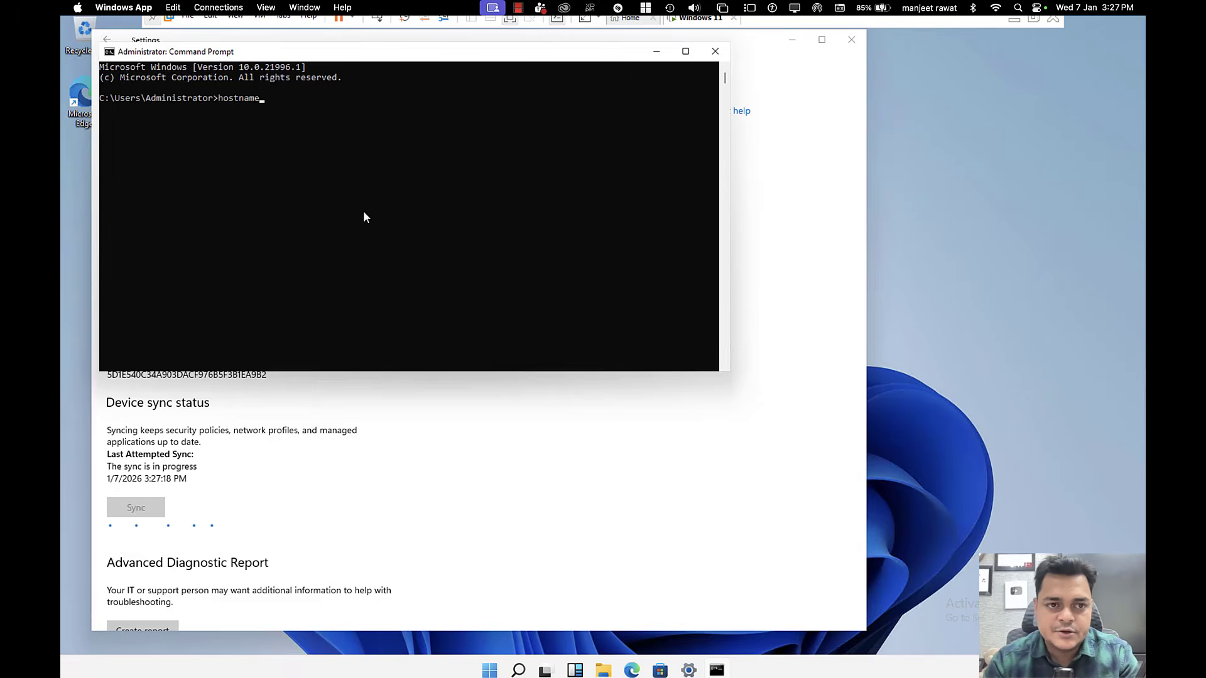
{"action": "key", "text": "Return"}
{"action": "left_click_drag", "start_coordinate": [151, 109], "coordinate": [63, 116]}
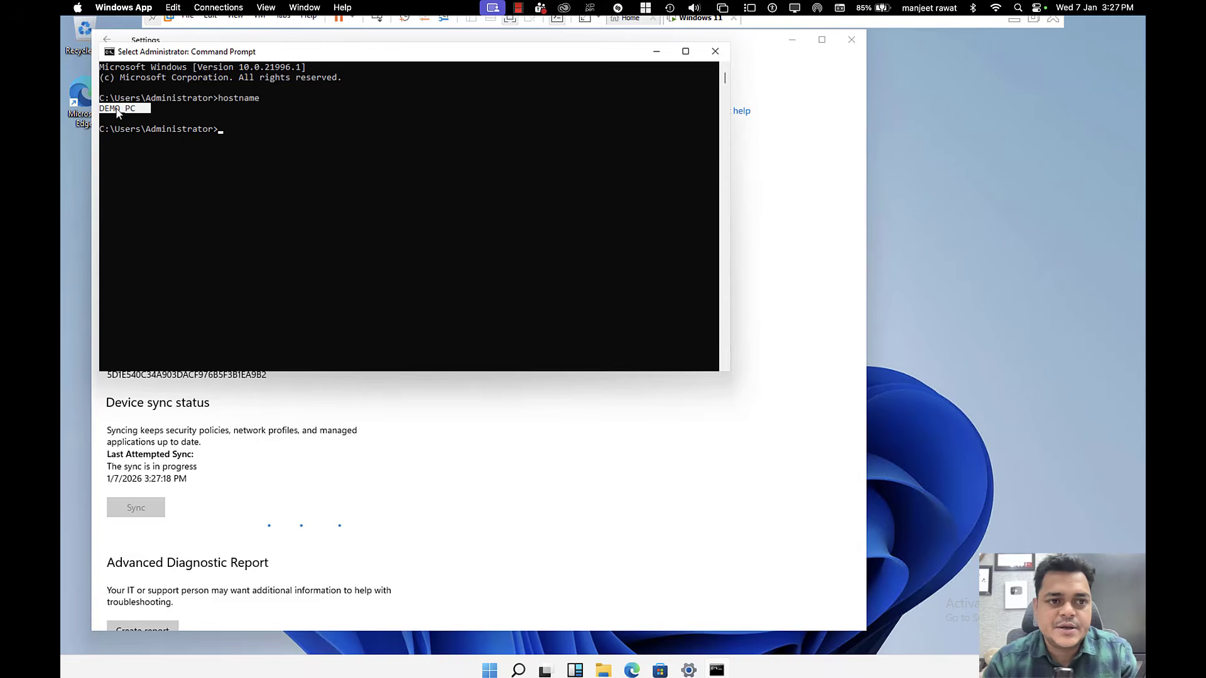
{"action": "left_click", "coordinate": [1018, 24]}
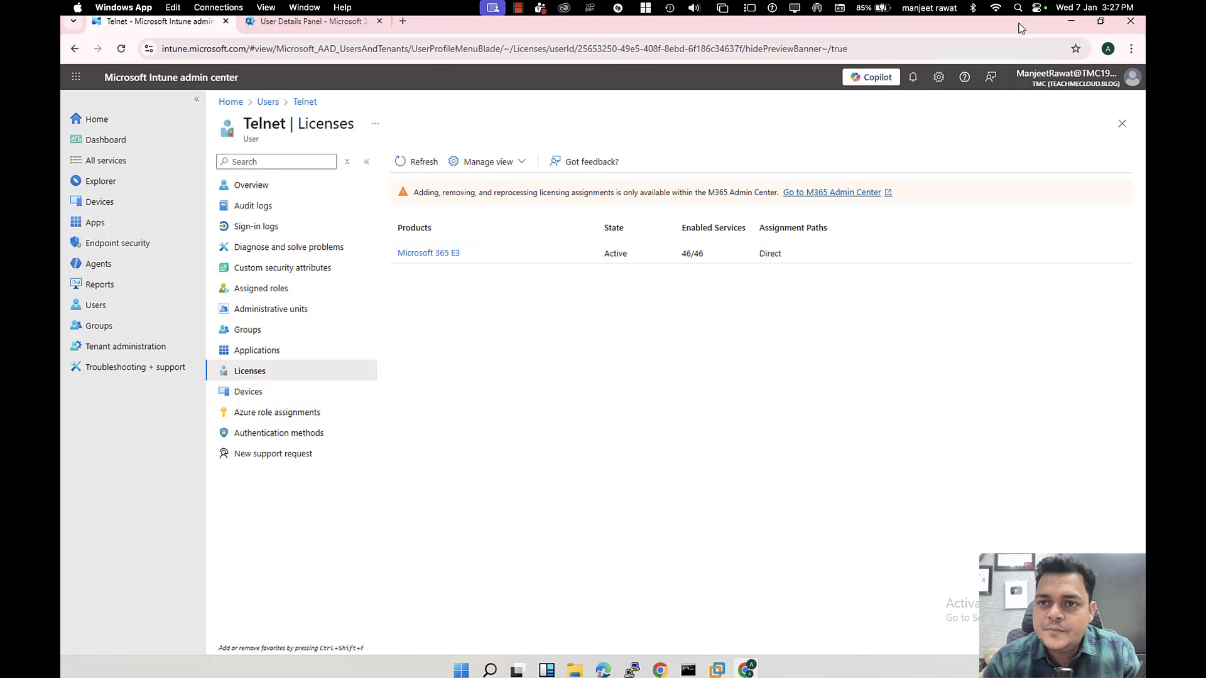
Step: Go to Devices > Windows > Compliance to list the 7 Windows compliance policies
{"action": "left_click", "coordinate": [105, 201]}
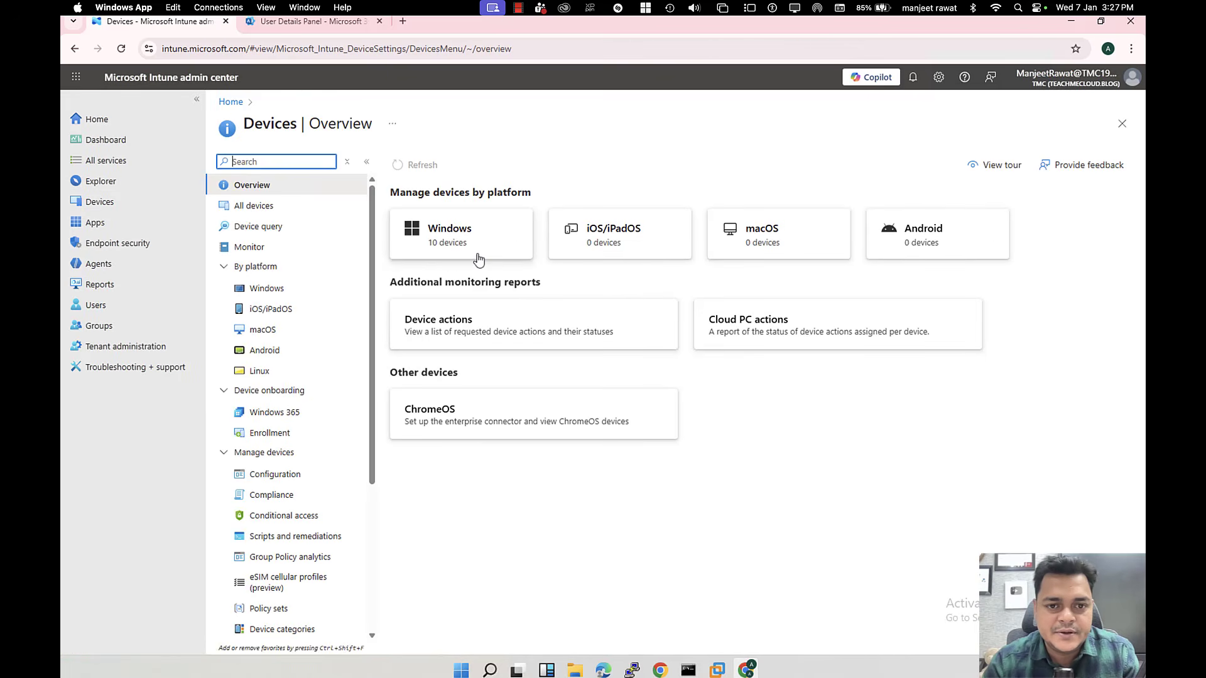
{"action": "left_click", "coordinate": [463, 247]}
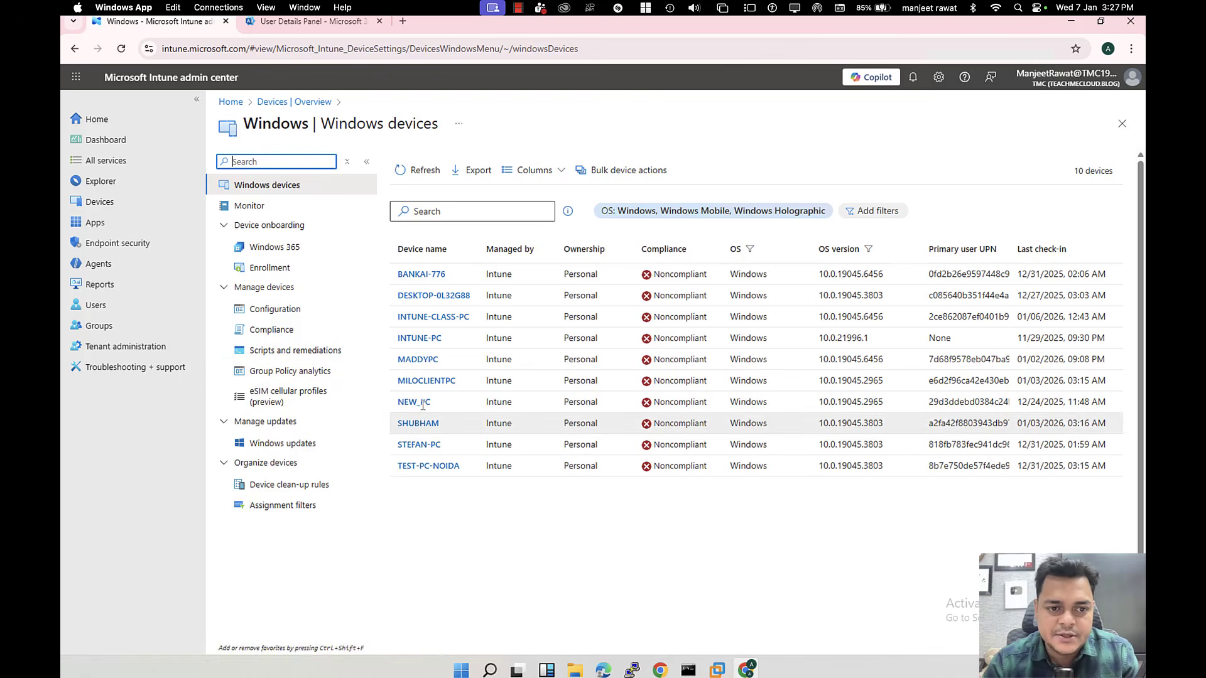
{"action": "left_click", "coordinate": [272, 330]}
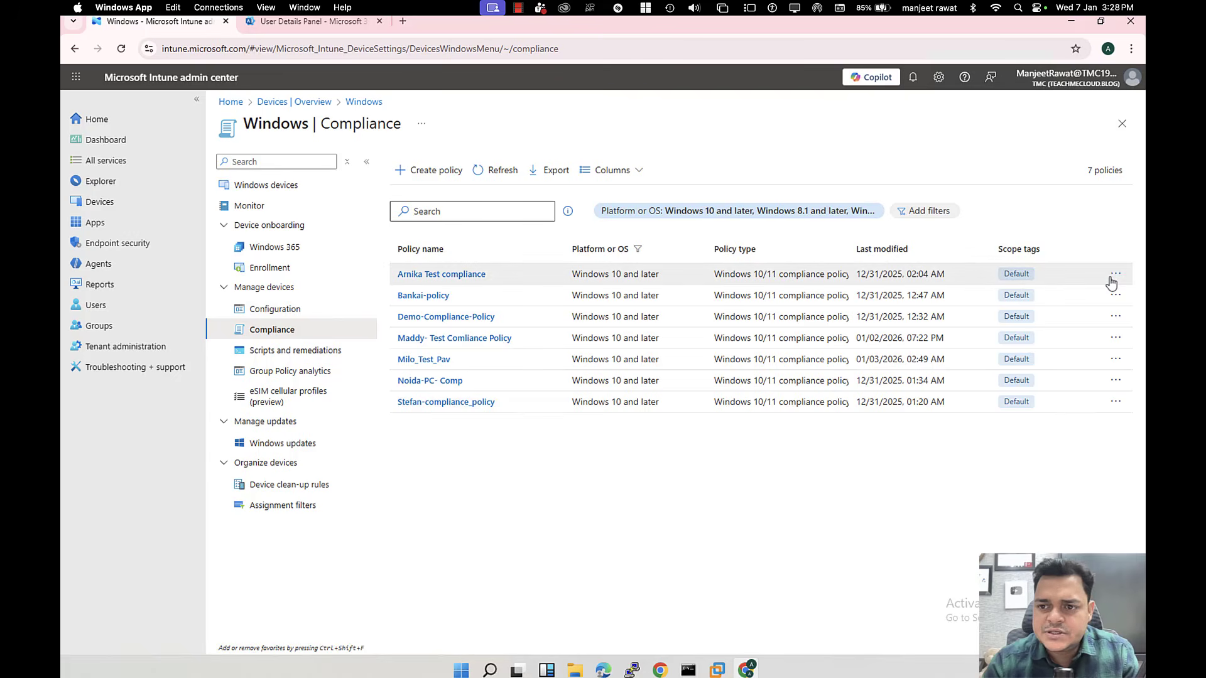
Step: Delete the first four compliance policies, including Bankai-policy and Demo-Compliance-Policy
{"action": "left_click", "coordinate": [1115, 275]}
{"action": "left_click", "coordinate": [1046, 295]}
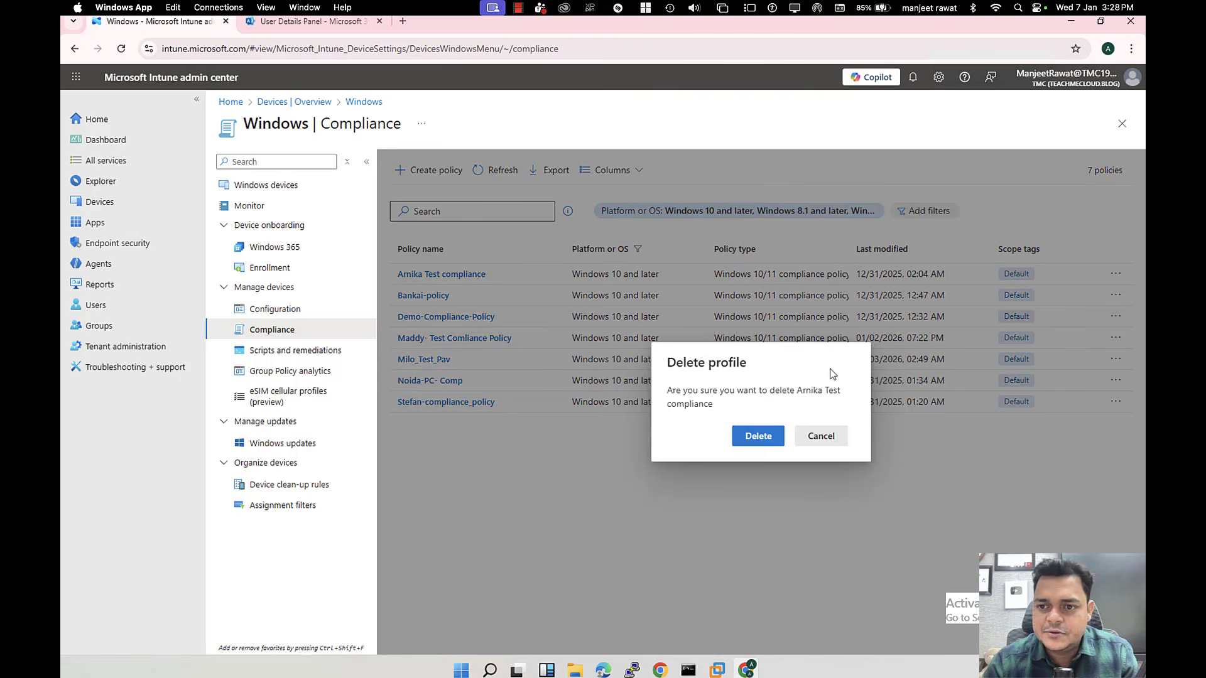
{"action": "left_click", "coordinate": [758, 438]}
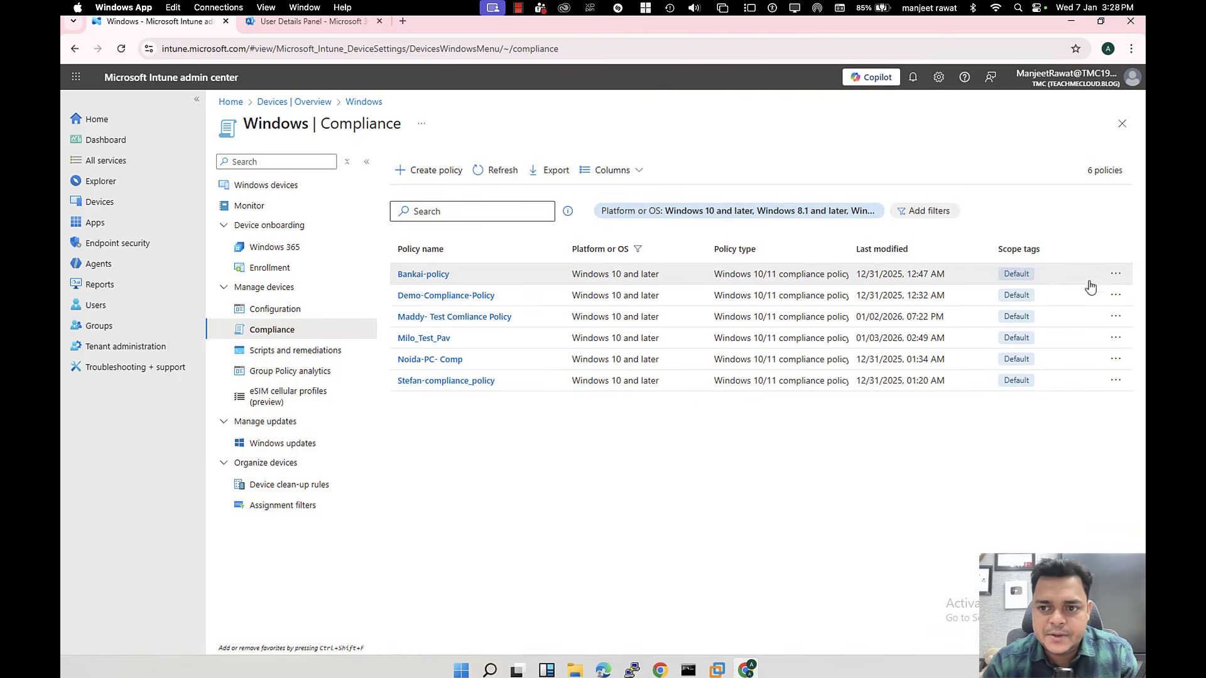
{"action": "left_click", "coordinate": [1116, 274]}
{"action": "left_click", "coordinate": [1086, 303]}
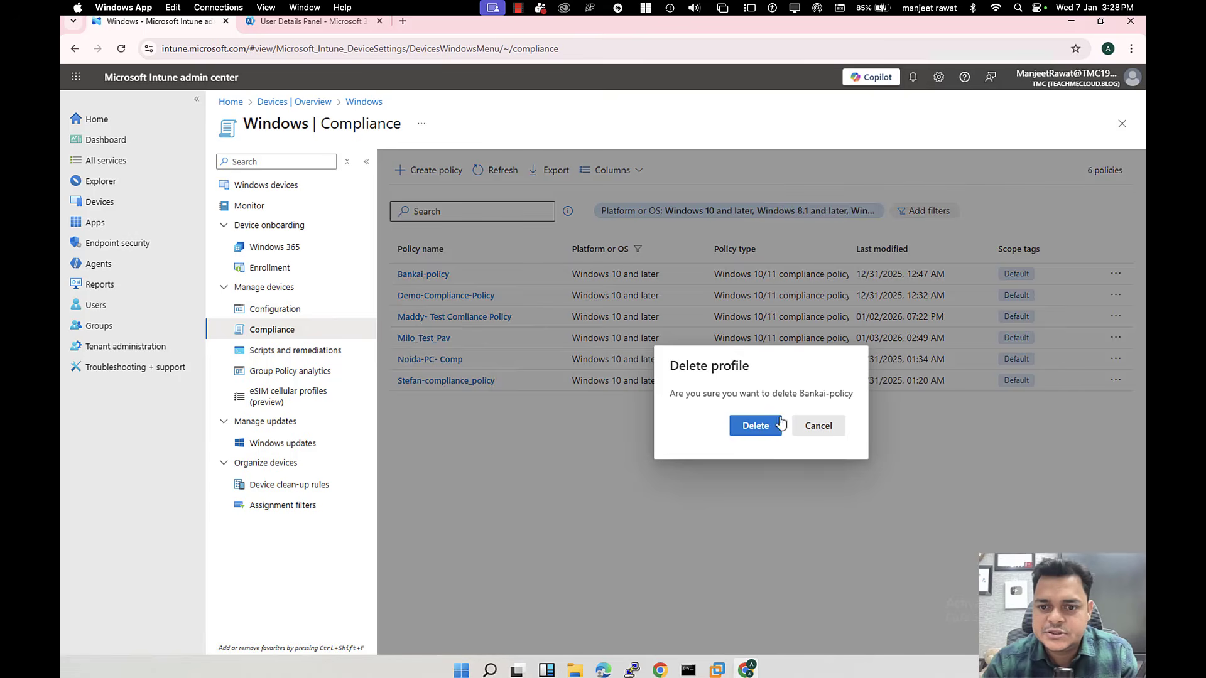
{"action": "left_click", "coordinate": [758, 425]}
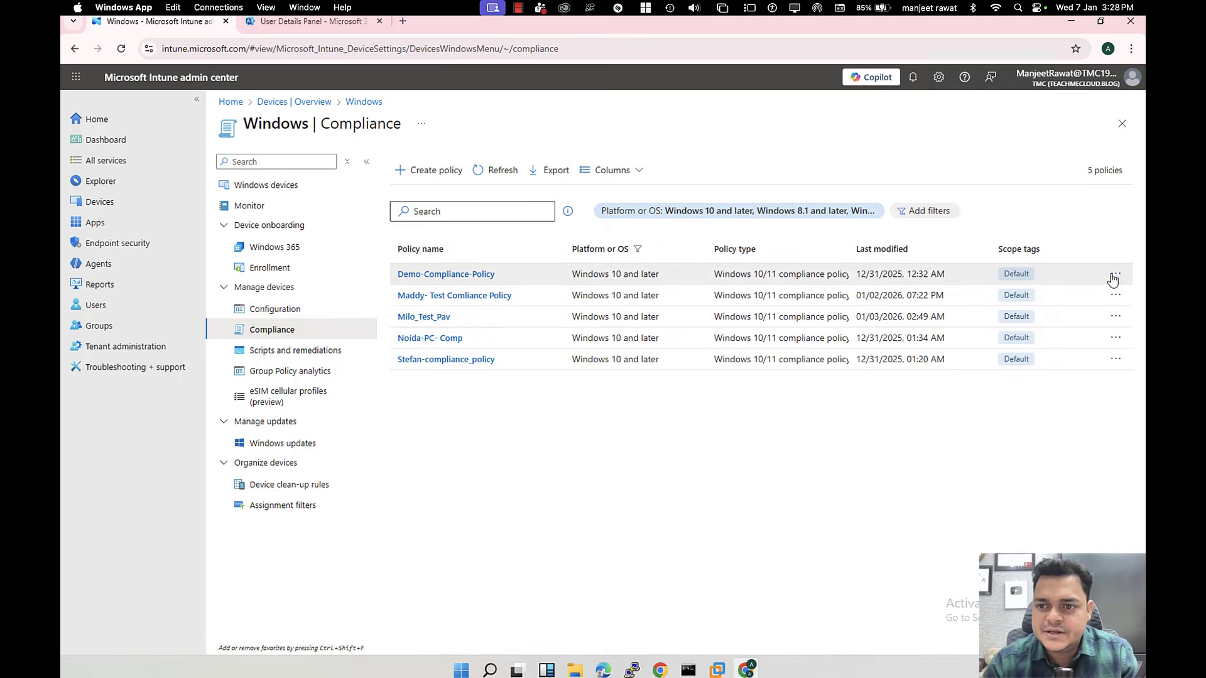
{"action": "left_click", "coordinate": [1116, 295]}
{"action": "left_click", "coordinate": [1047, 302]}
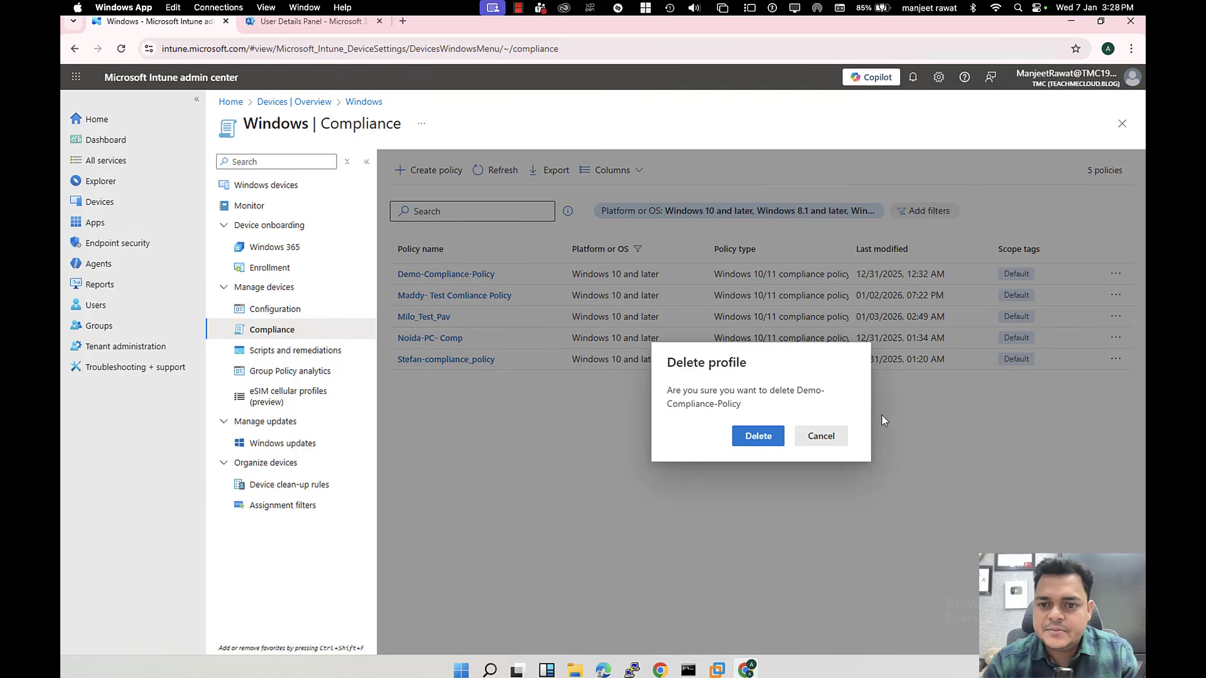
{"action": "left_click", "coordinate": [769, 436]}
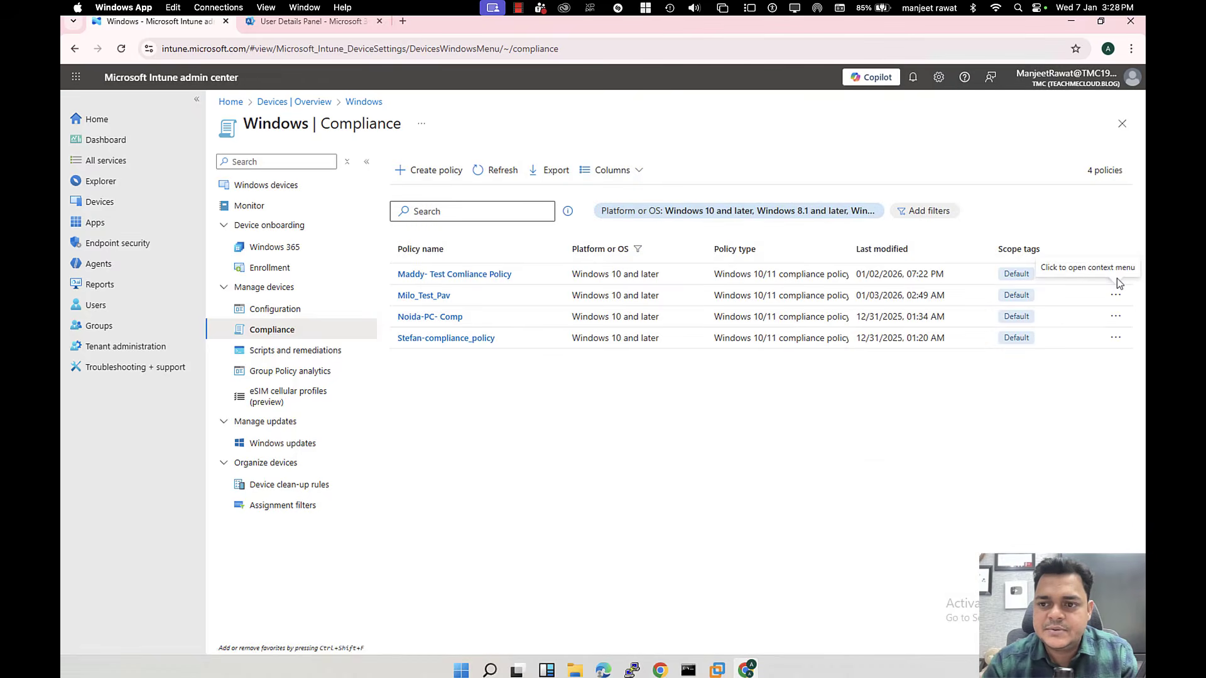
{"action": "left_click", "coordinate": [1116, 277]}
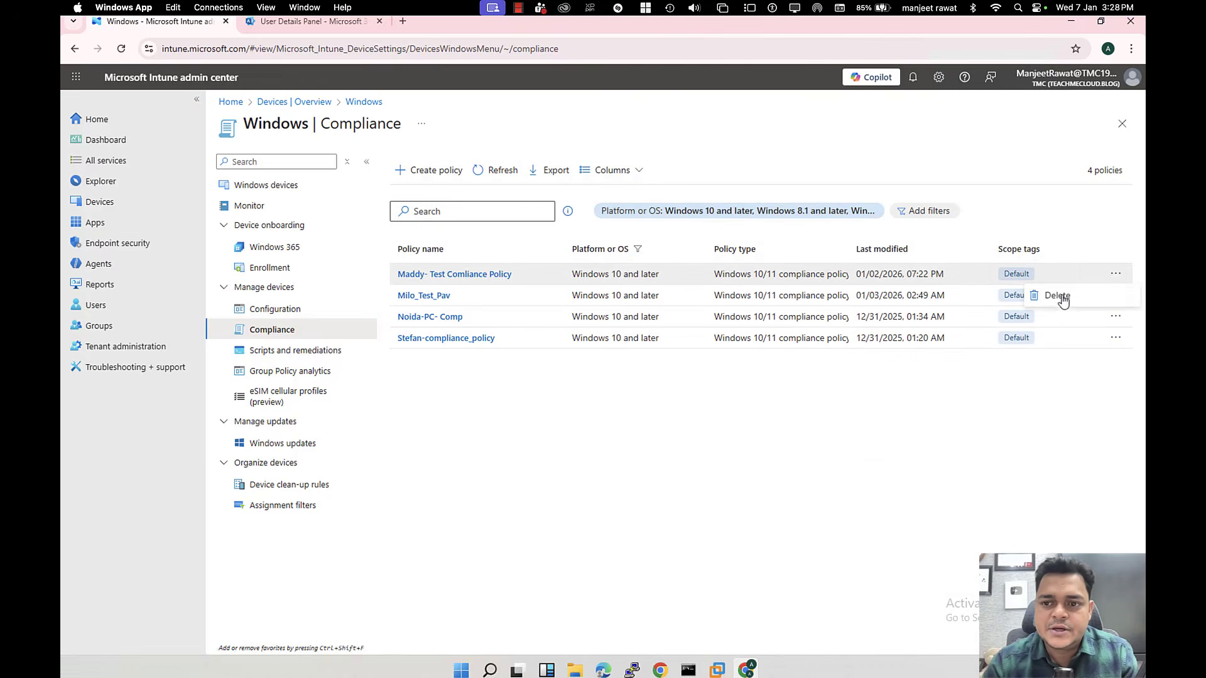
{"action": "left_click", "coordinate": [1048, 295]}
{"action": "left_click", "coordinate": [767, 446]}
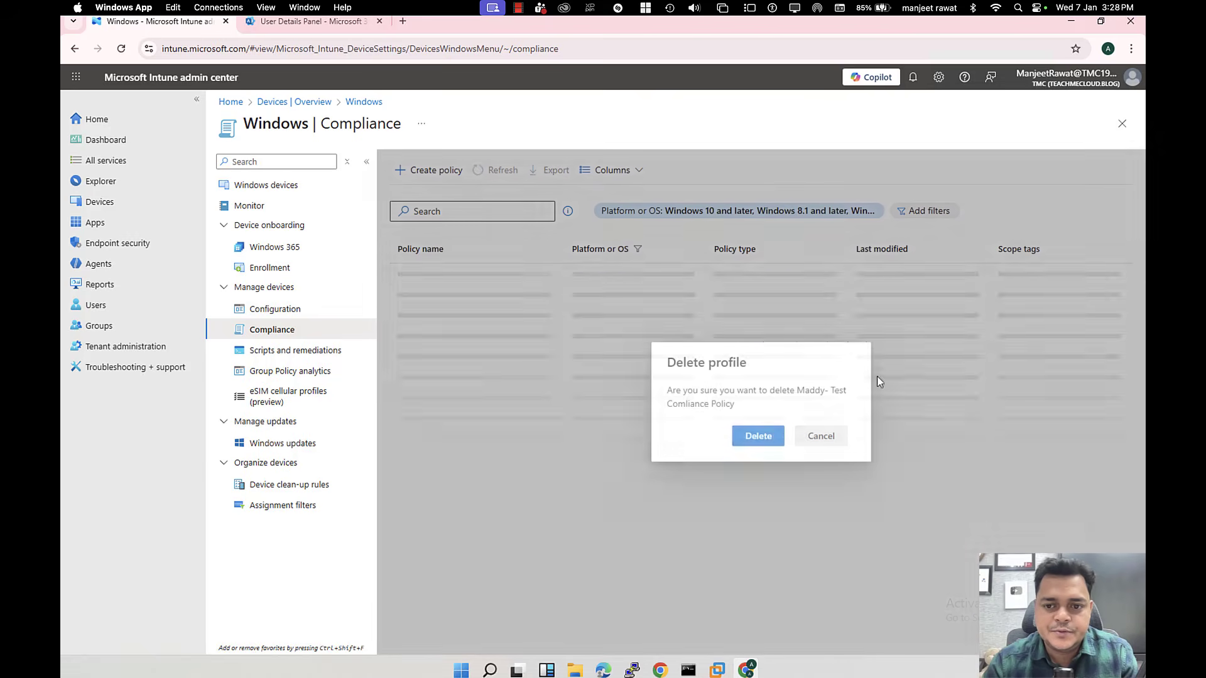
Step: Delete the remaining three policies, including Noida-PC- Comp, and reopen the Windows devices list
{"action": "left_click", "coordinate": [1116, 274]}
{"action": "left_click", "coordinate": [1057, 295]}
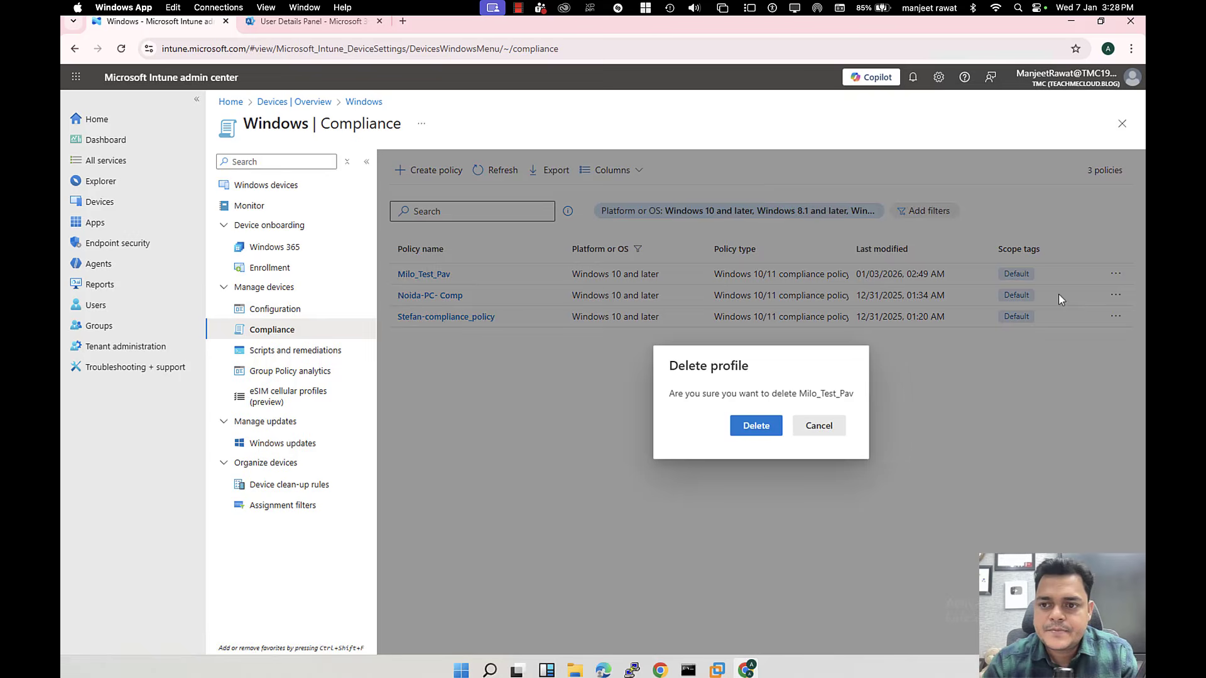
{"action": "left_click", "coordinate": [746, 429]}
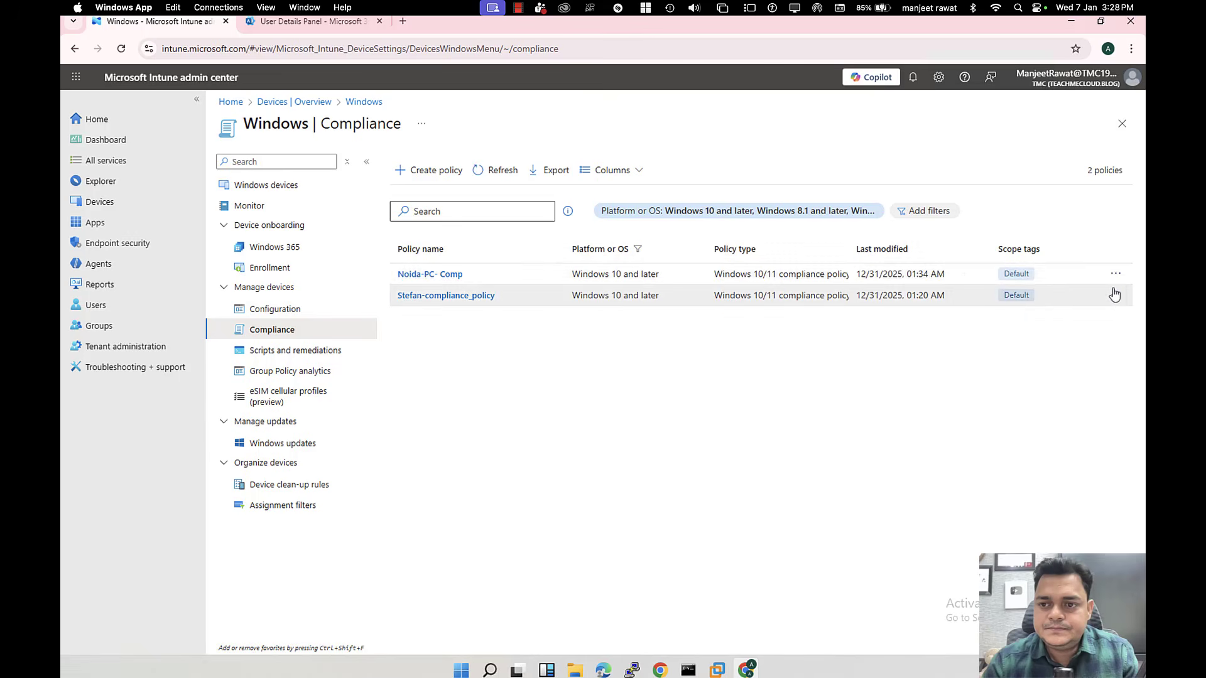
{"action": "left_click", "coordinate": [1116, 279]}
{"action": "left_click", "coordinate": [1051, 299]}
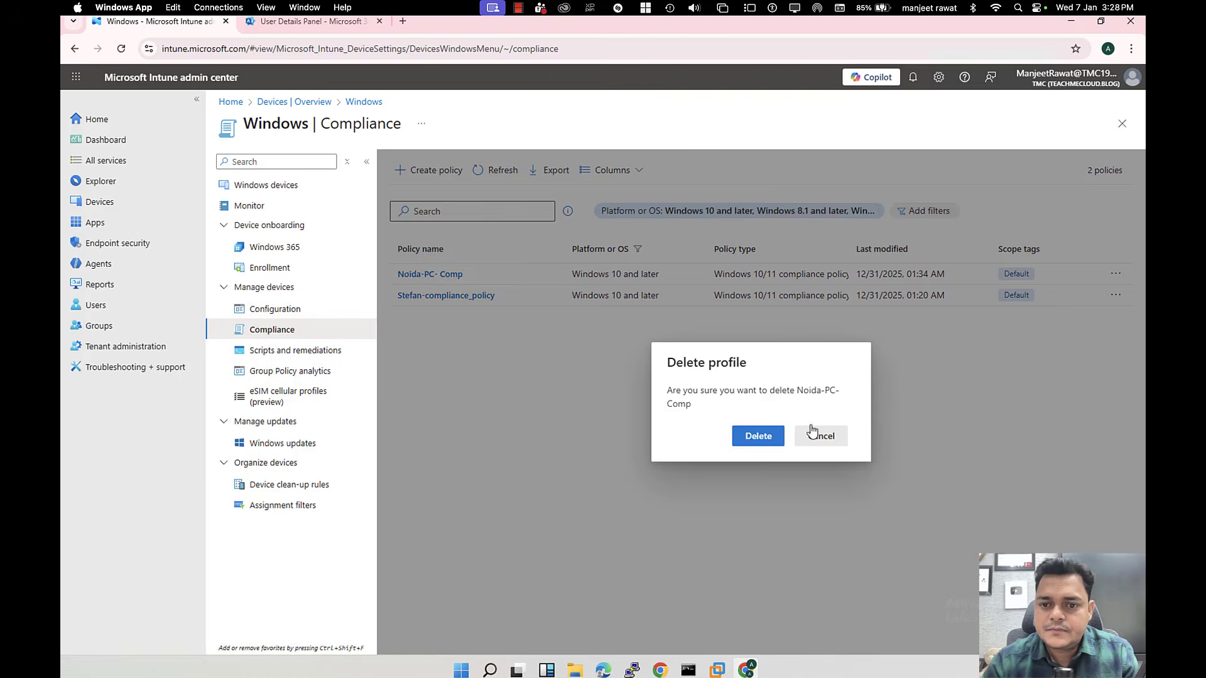
{"action": "left_click", "coordinate": [761, 436]}
{"action": "left_click", "coordinate": [1116, 273]}
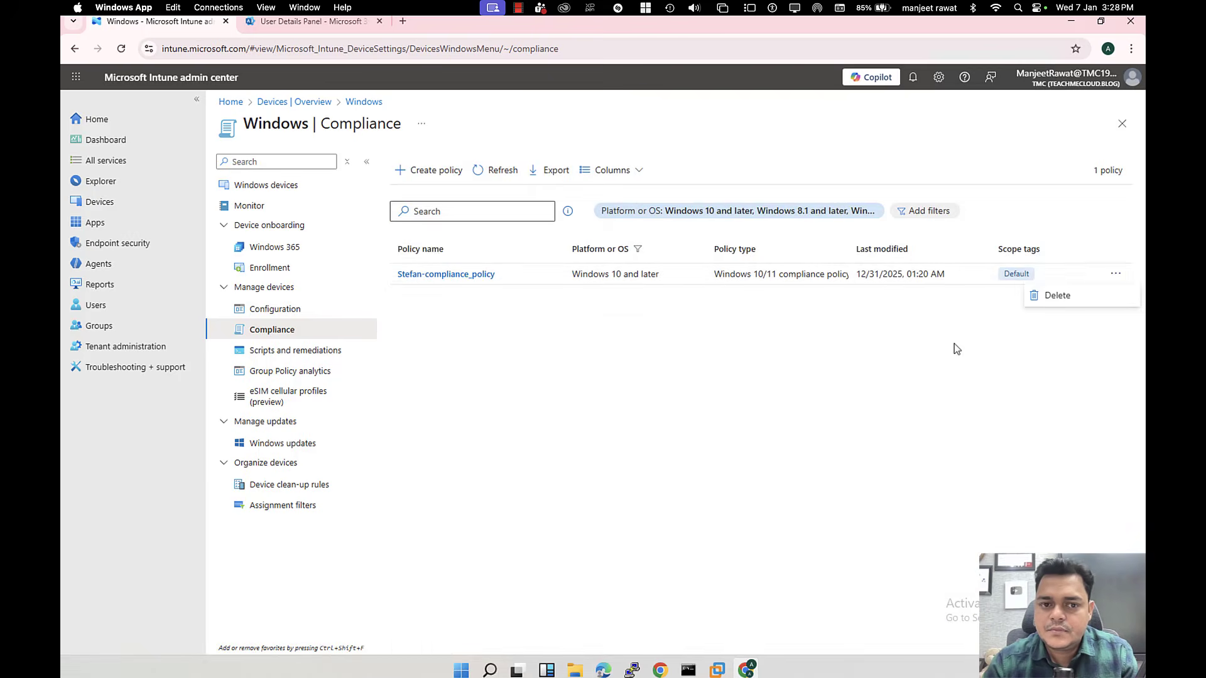
{"action": "left_click", "coordinate": [1059, 300]}
{"action": "left_click", "coordinate": [761, 445]}
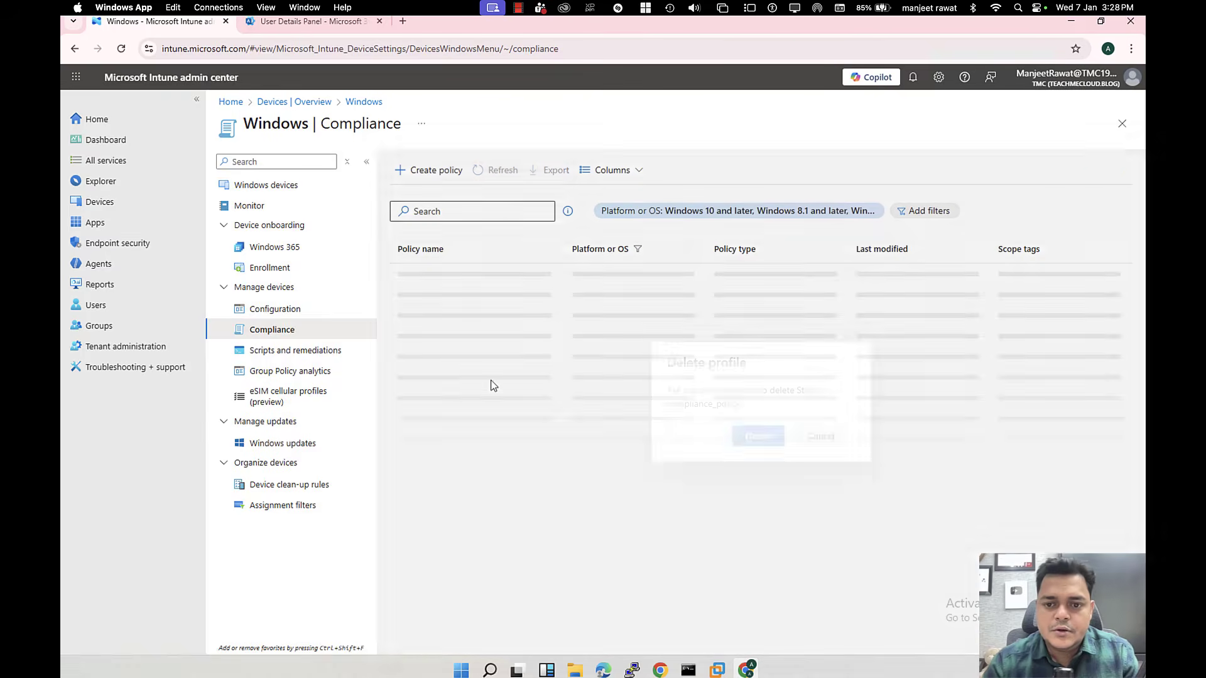
{"action": "left_click", "coordinate": [314, 103]}
{"action": "left_click", "coordinate": [451, 236]}
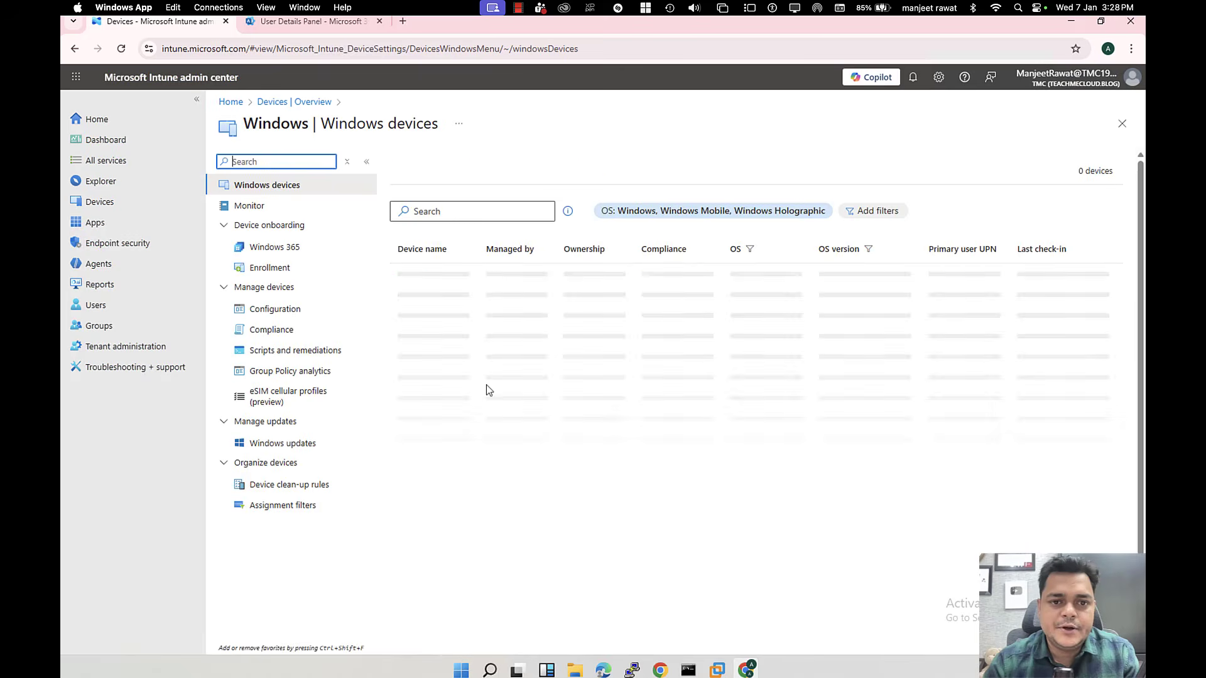
Step: Refresh, then go via Devices > Windows to Configuration, showing six Settings catalog policies
{"action": "left_click", "coordinate": [418, 182]}
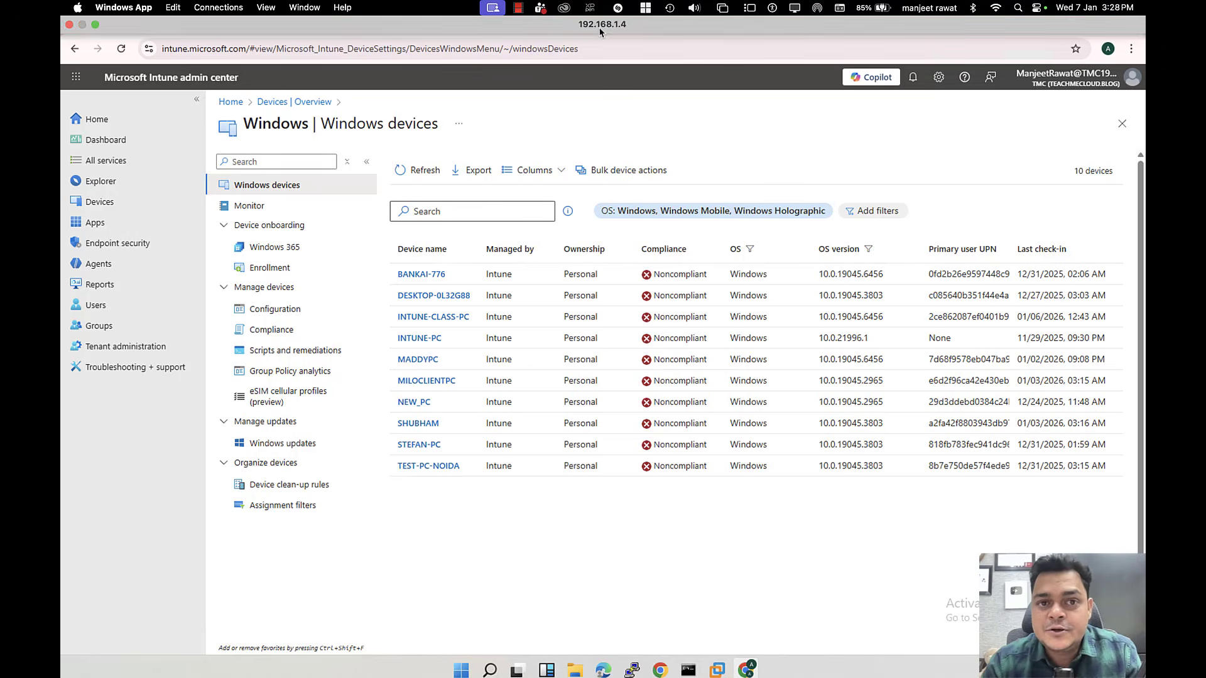
{"action": "left_click", "coordinate": [298, 102]}
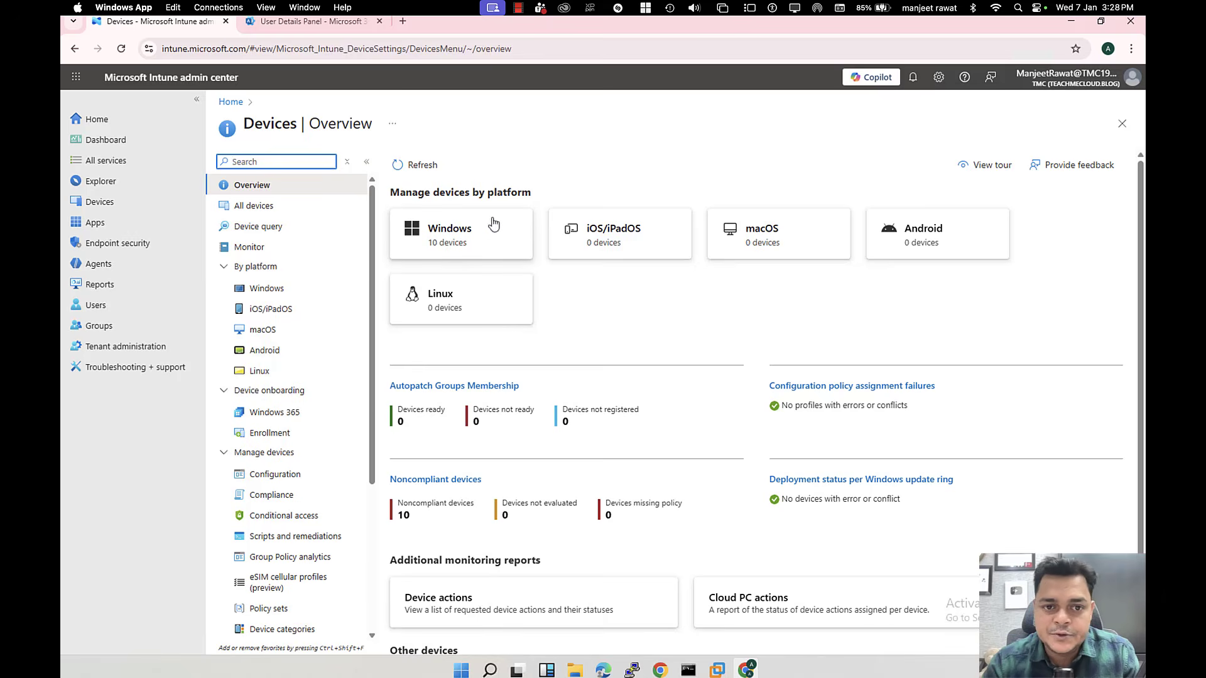
{"action": "left_click", "coordinate": [469, 239]}
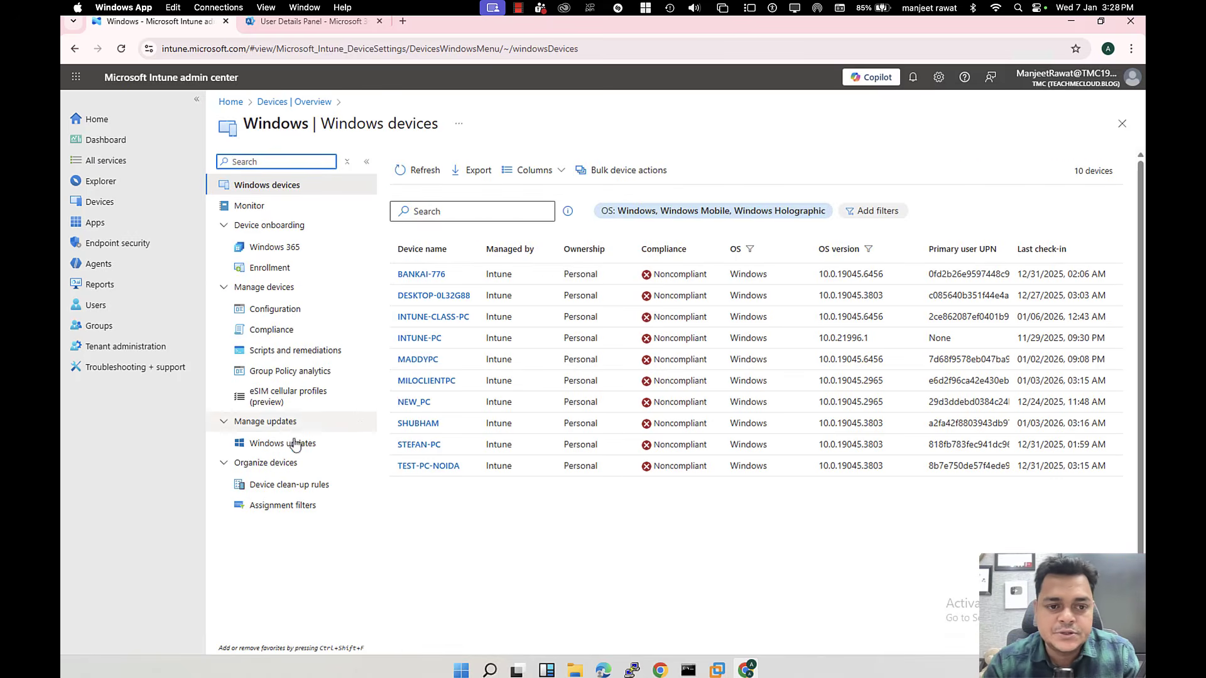
{"action": "left_click", "coordinate": [284, 312]}
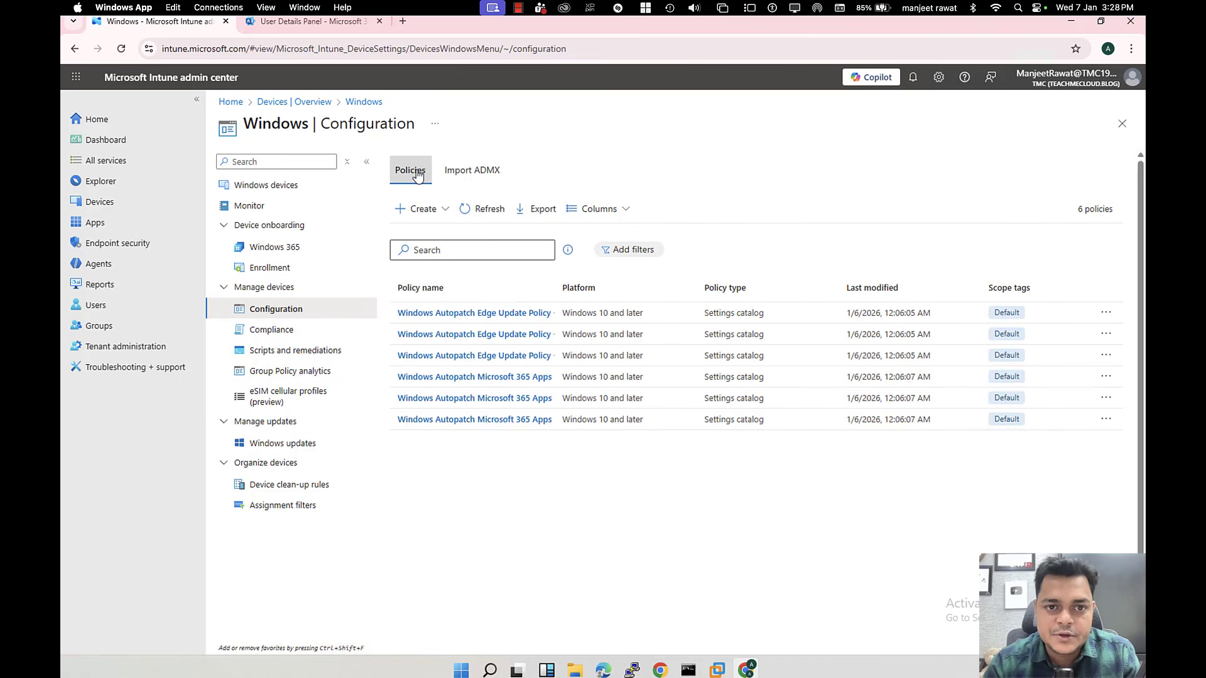
Step: Start Create > New Policy, close the Create a profile pane, and open a blank tab
{"action": "left_click", "coordinate": [427, 212]}
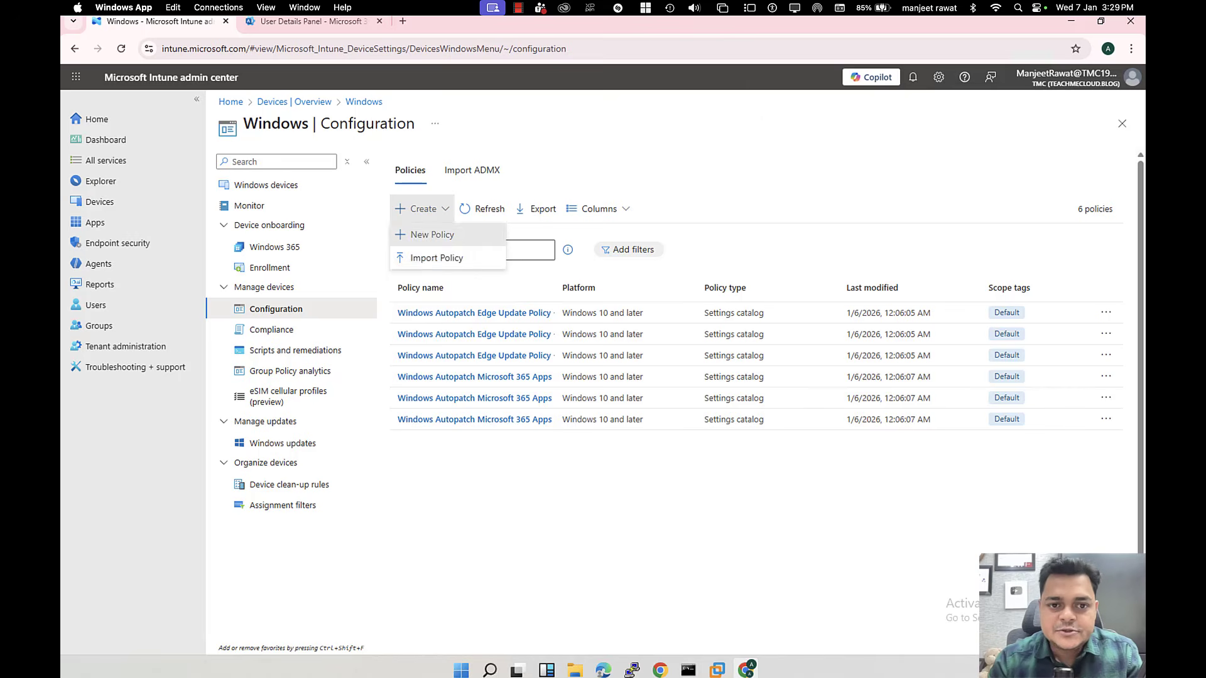
{"action": "left_click", "coordinate": [436, 232]}
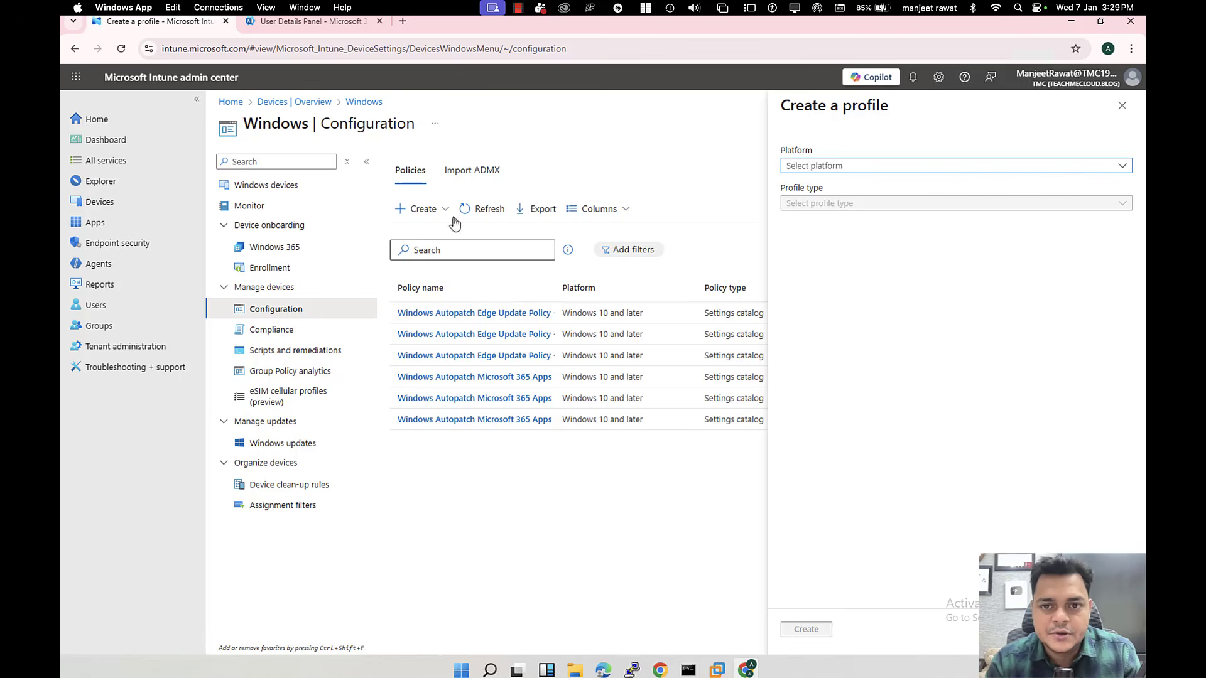
{"action": "left_click", "coordinate": [1121, 105]}
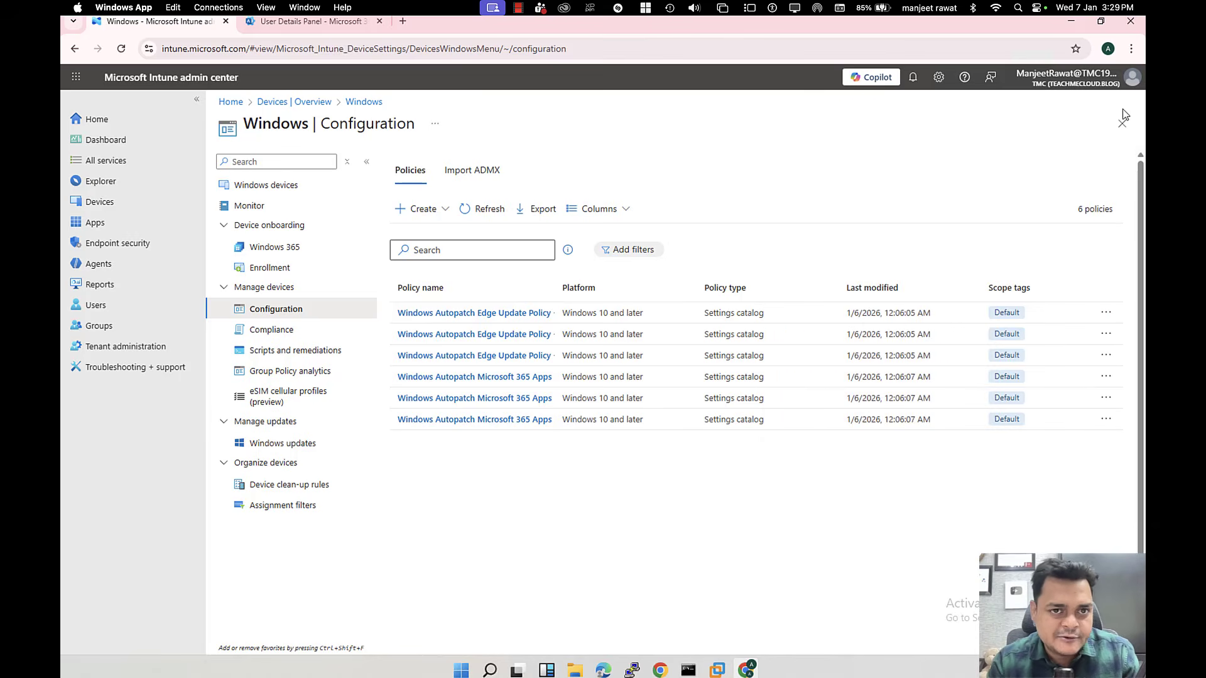
{"action": "left_click", "coordinate": [402, 20]}
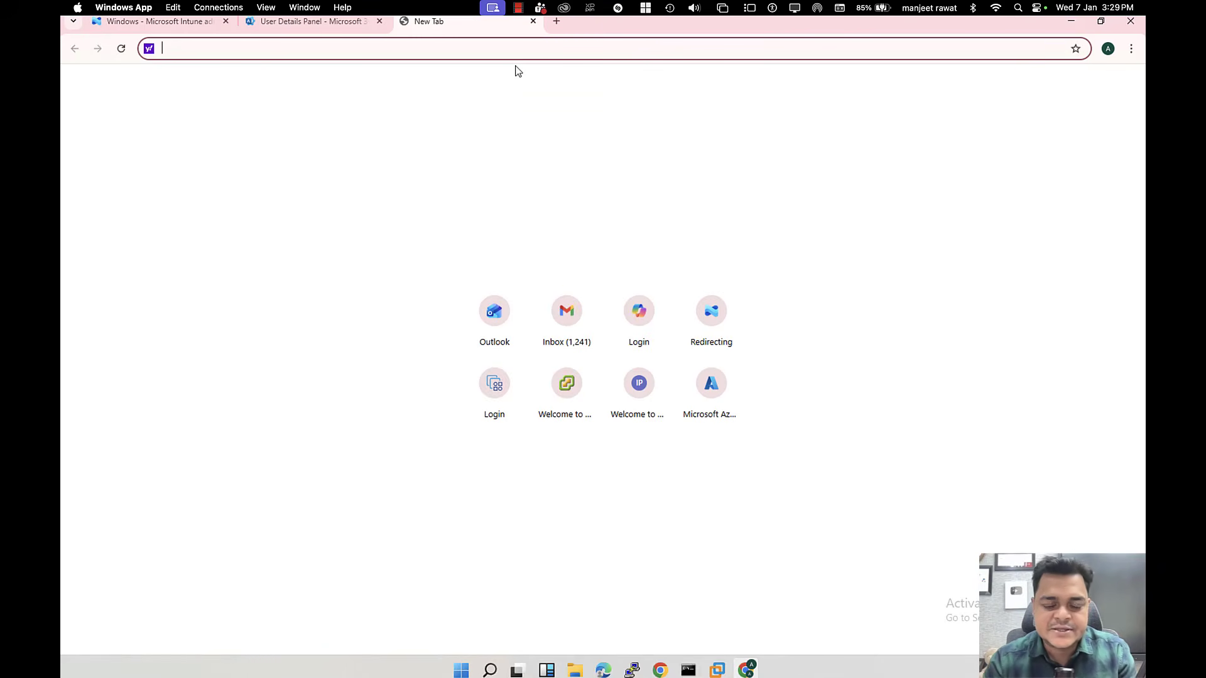
Step: Open Google and search for 'download admx template for control panel'
{"action": "type", "text": "d"}
{"action": "key", "text": "BackSpace"}
{"action": "key", "text": "BackSpace"}
{"action": "type", "text": "goo"}
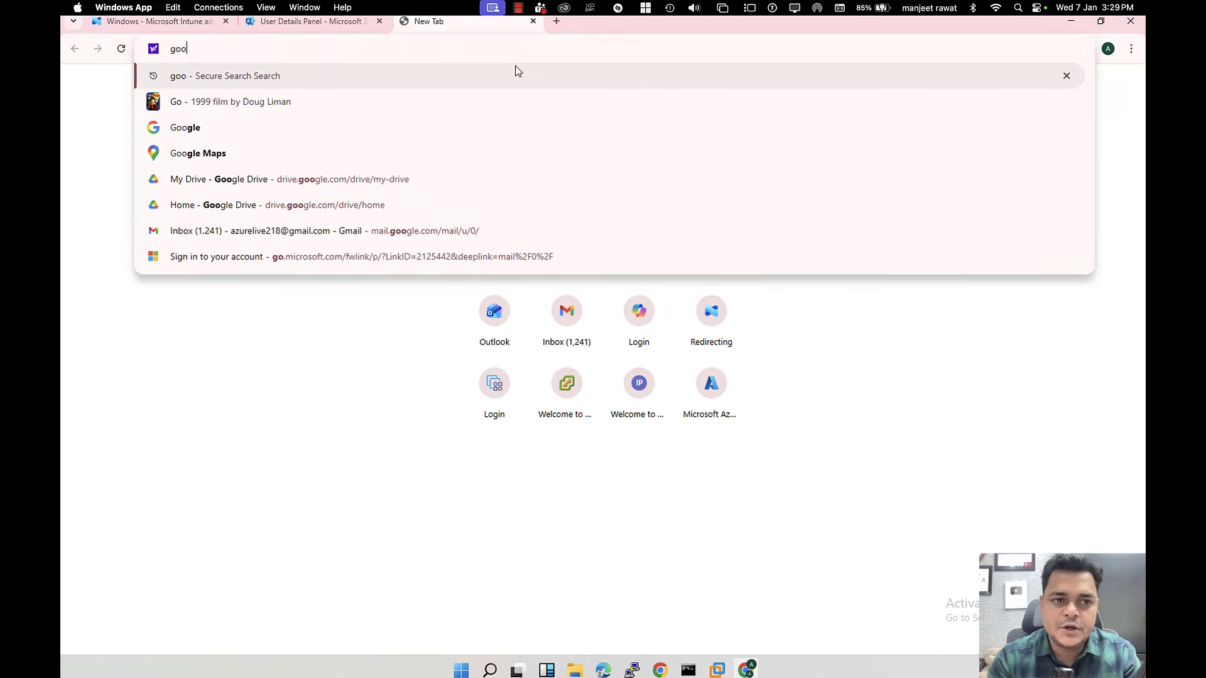
{"action": "key", "text": "Return"}
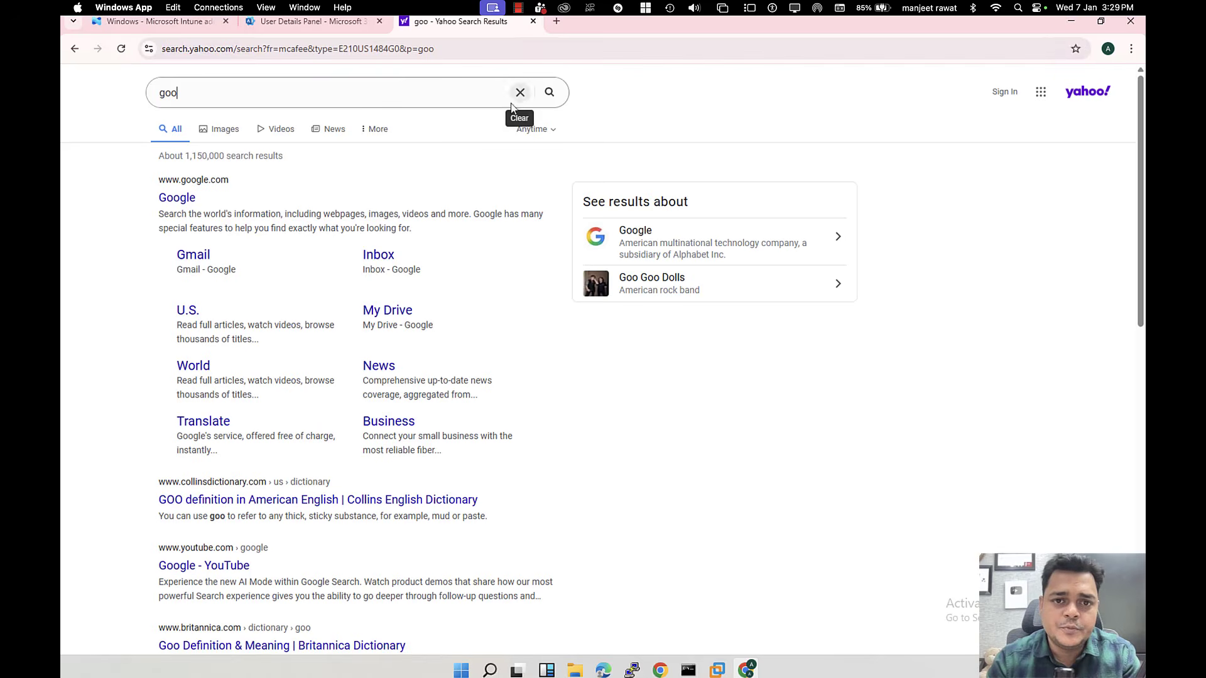
{"action": "left_click", "coordinate": [180, 200]}
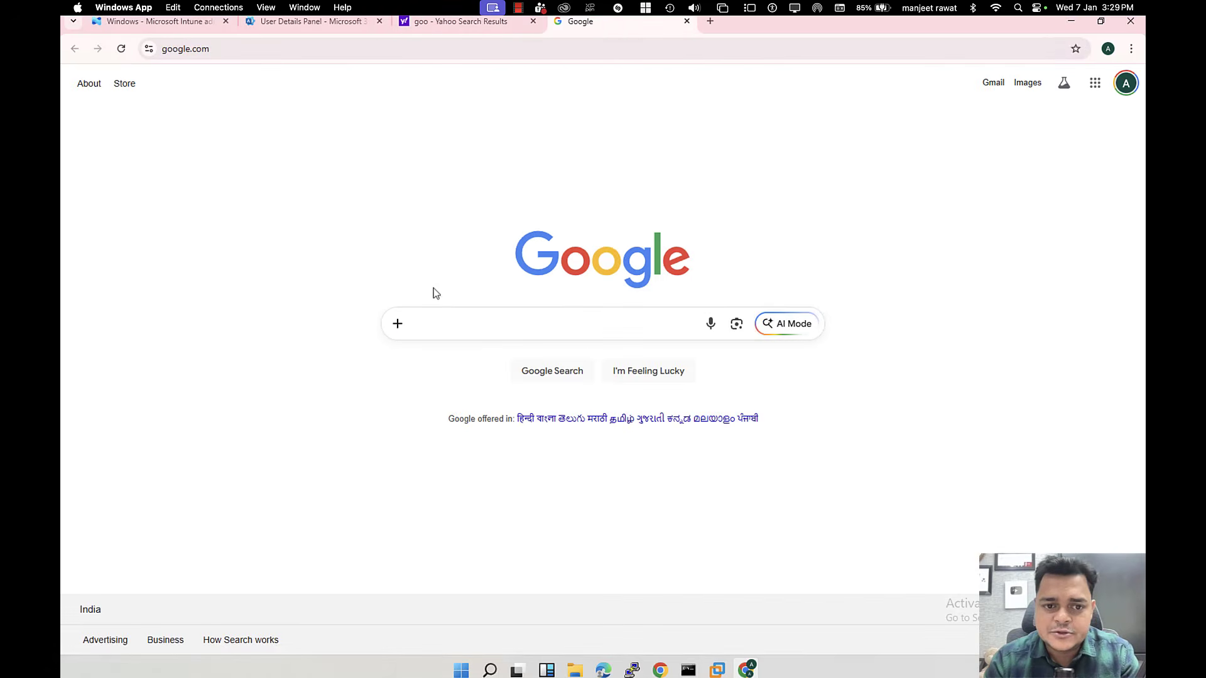
{"action": "left_click", "coordinate": [447, 317]}
{"action": "type", "text": "down"}
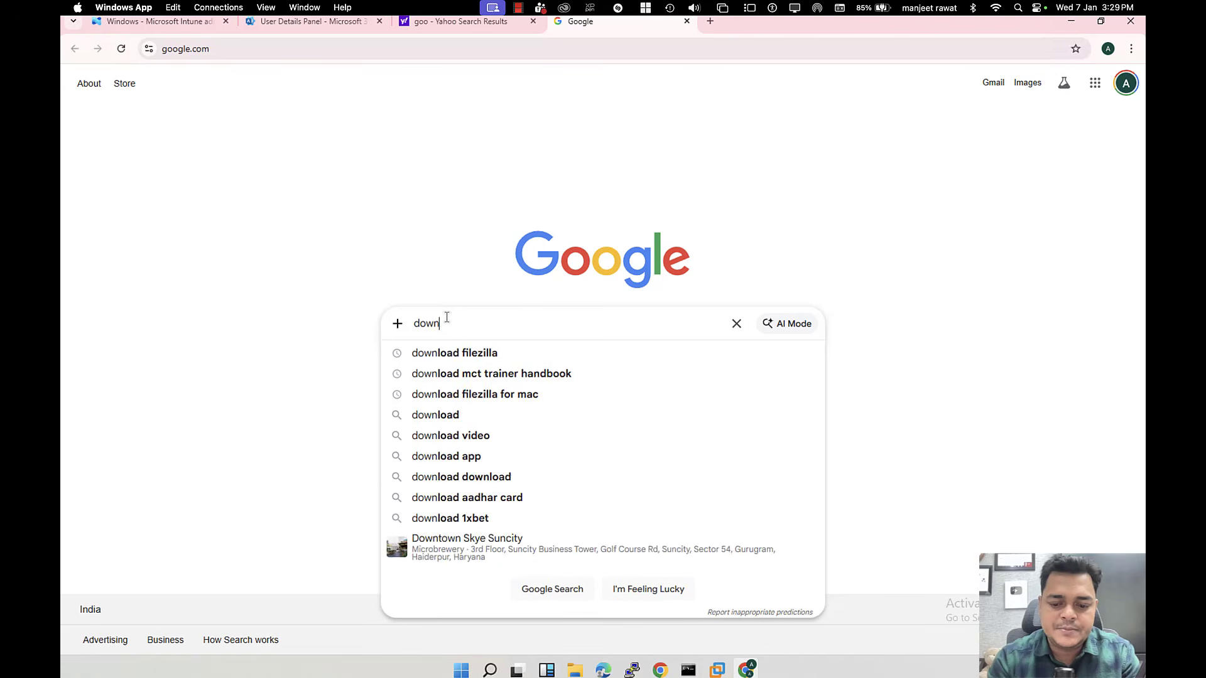
{"action": "type", "text": "load admx "}
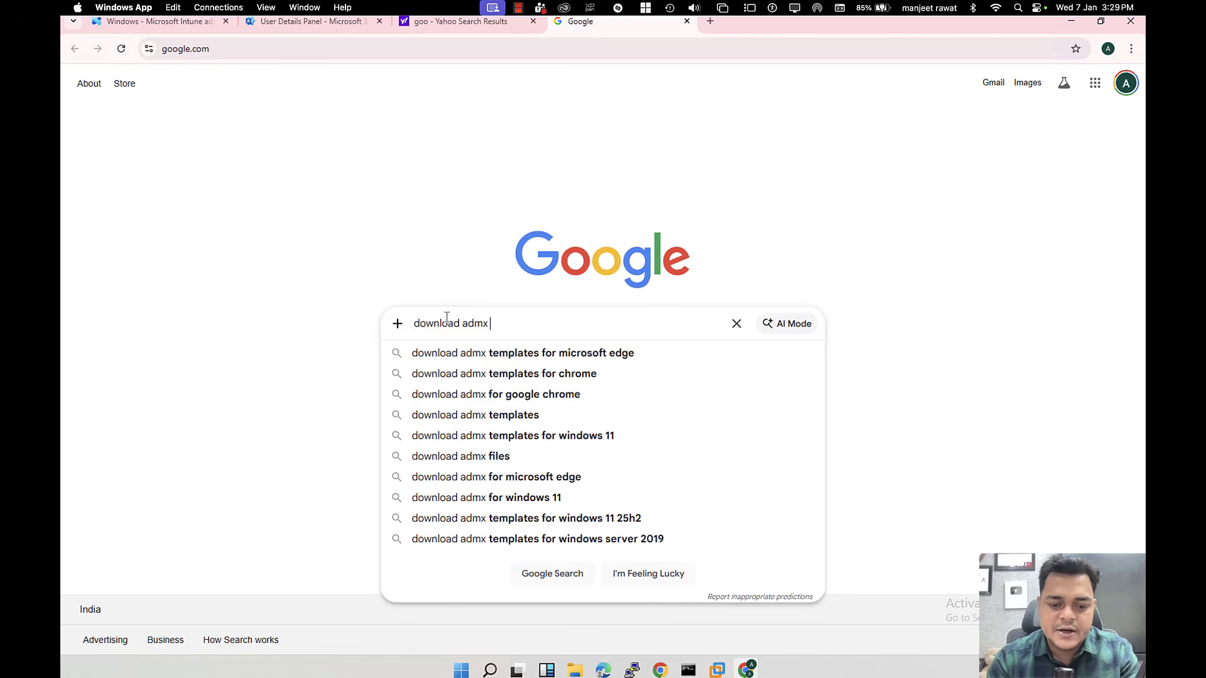
{"action": "type", "text": "template"}
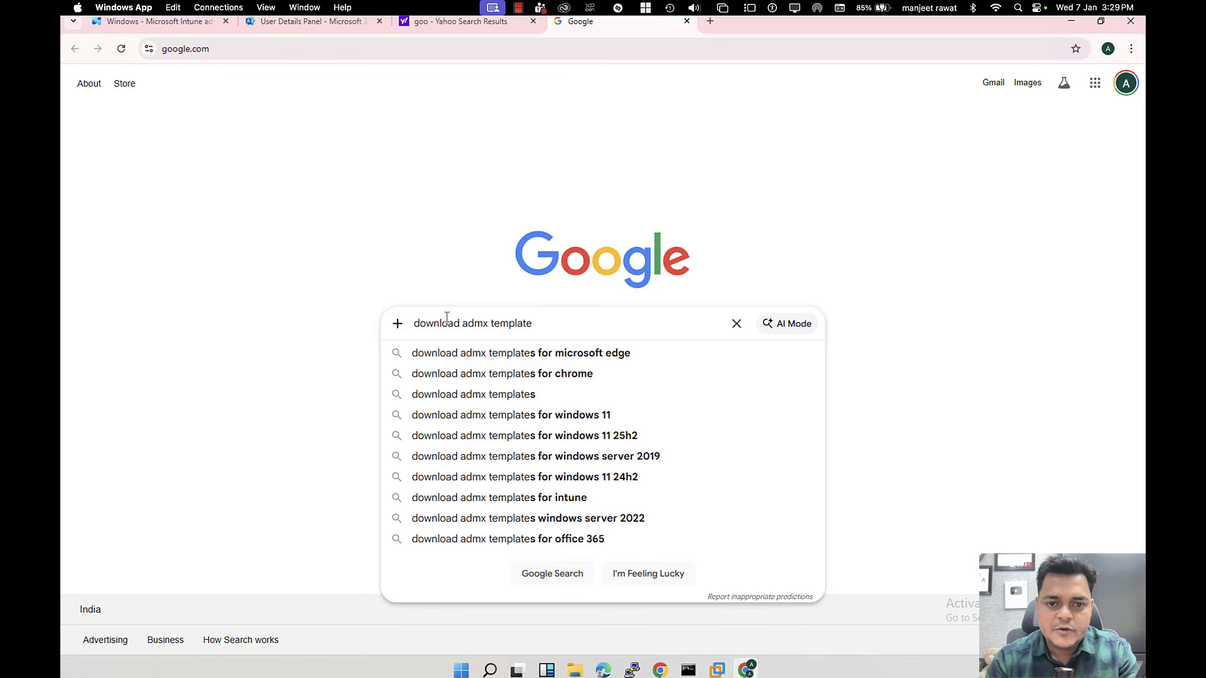
{"action": "type", "text": " for"}
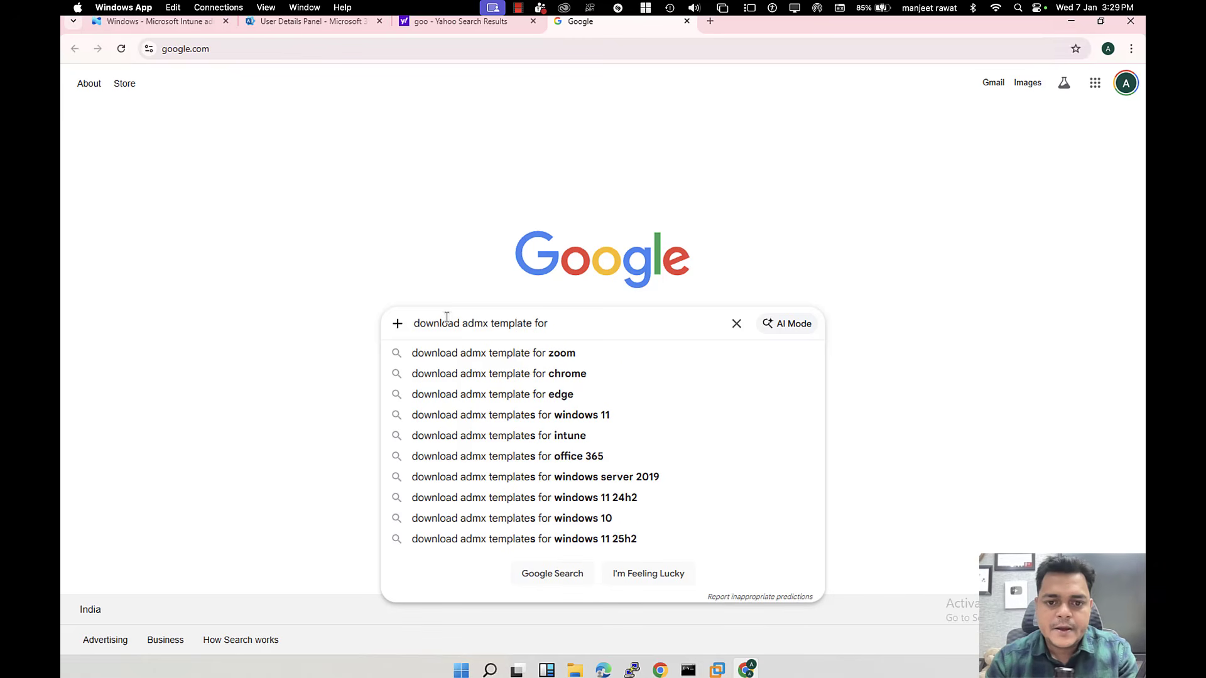
{"action": "type", "text": " control"}
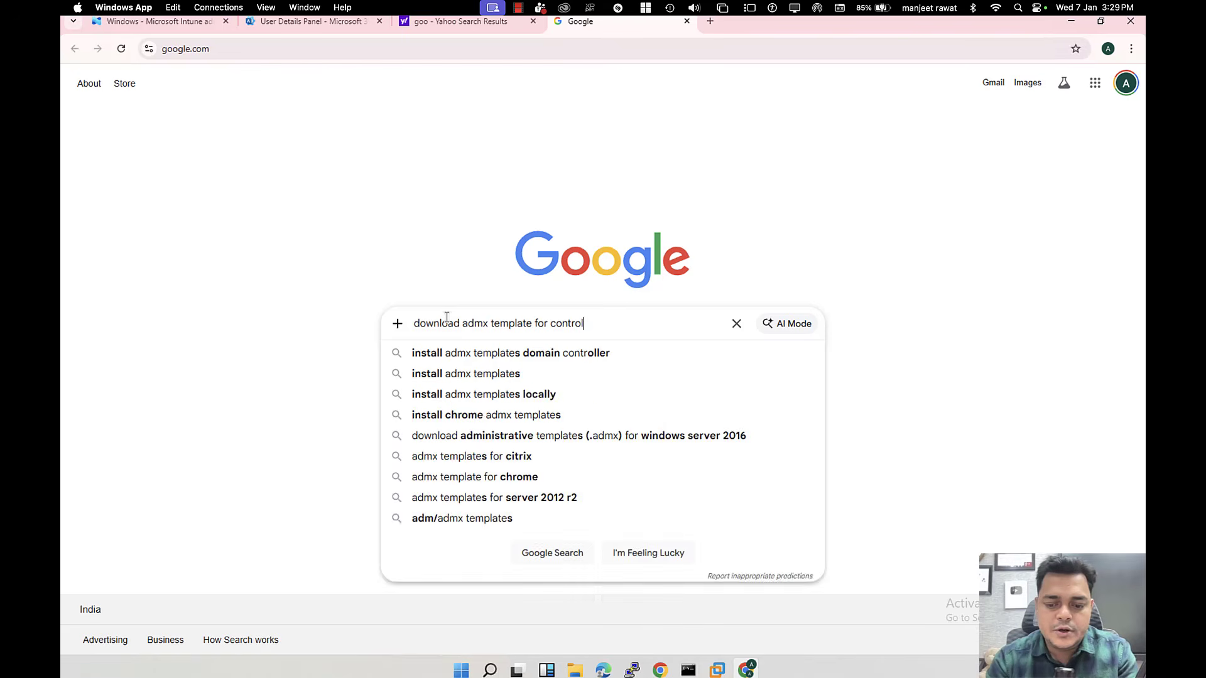
{"action": "type", "text": " panel"}
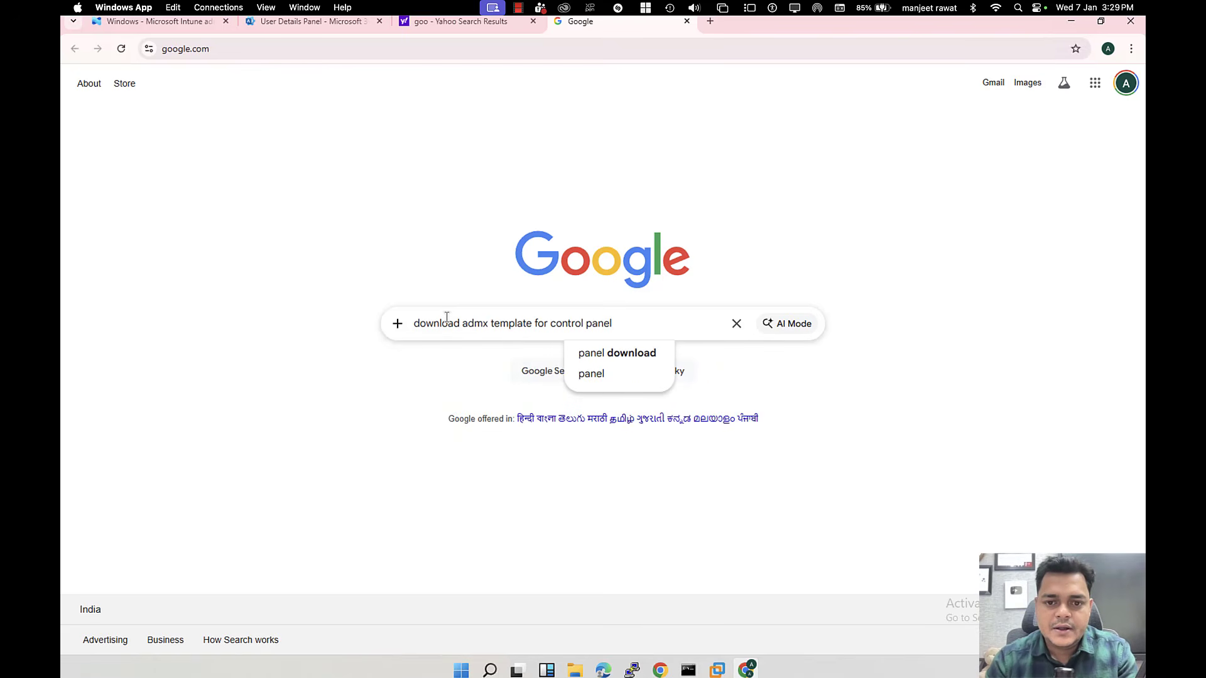
{"action": "left_click", "coordinate": [630, 355]}
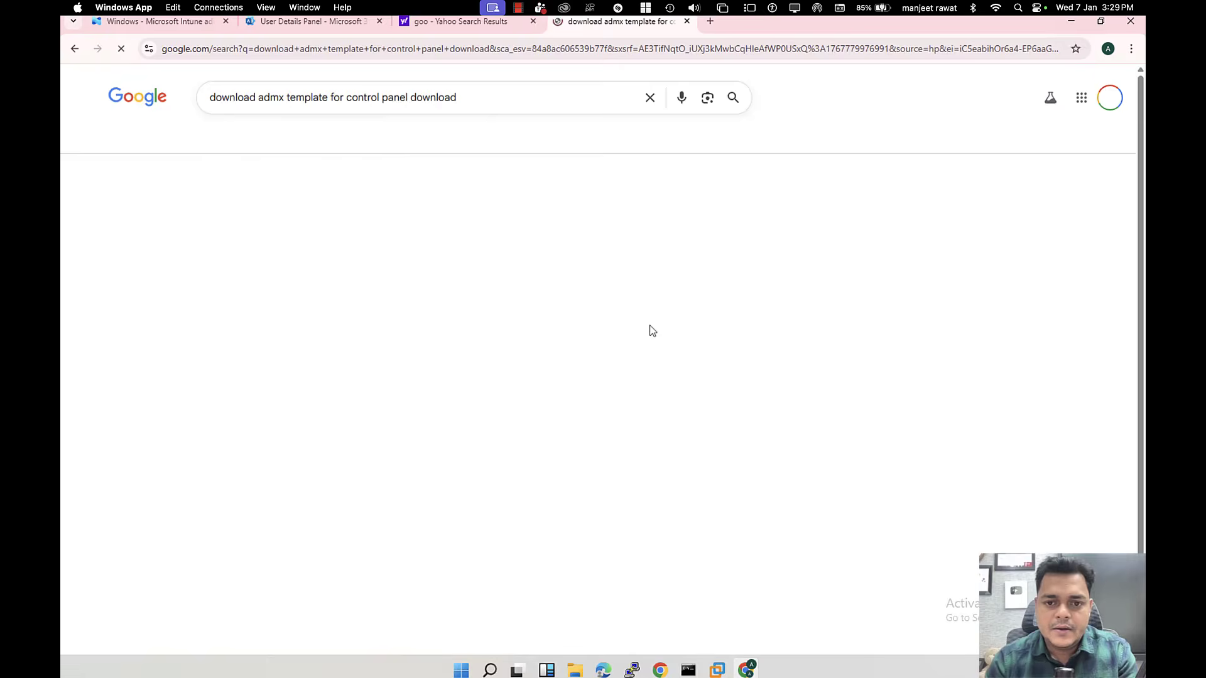
Step: Refine the search to Windows 11 and open Microsoft's Administrative Templates (.admx) 24H2 result in a new tab
{"action": "left_click", "coordinate": [479, 100]}
{"action": "type", "text": "windows"}
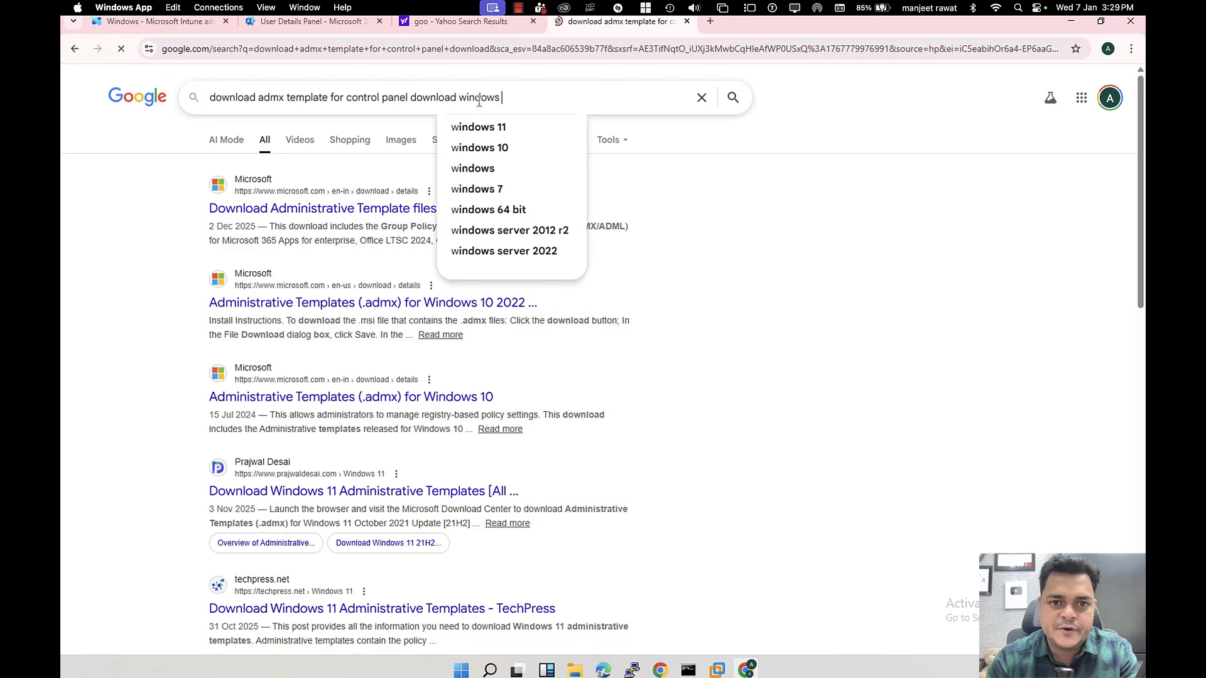
{"action": "left_click", "coordinate": [507, 130]}
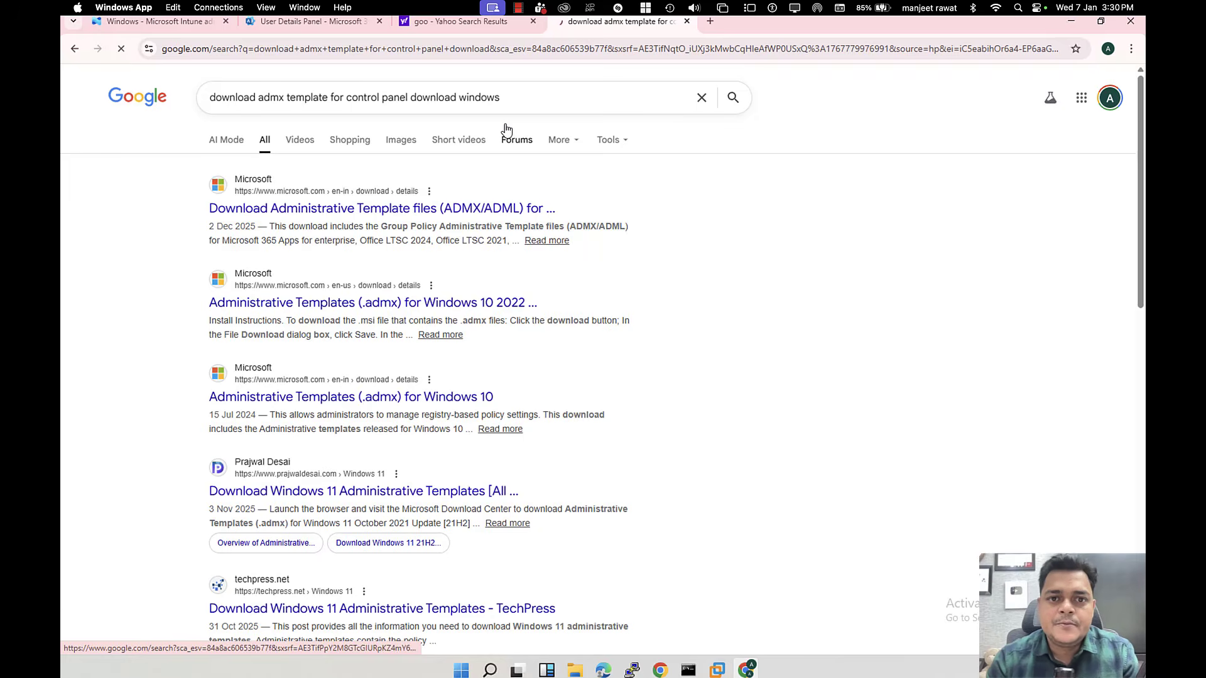
{"action": "left_click", "coordinate": [529, 99]}
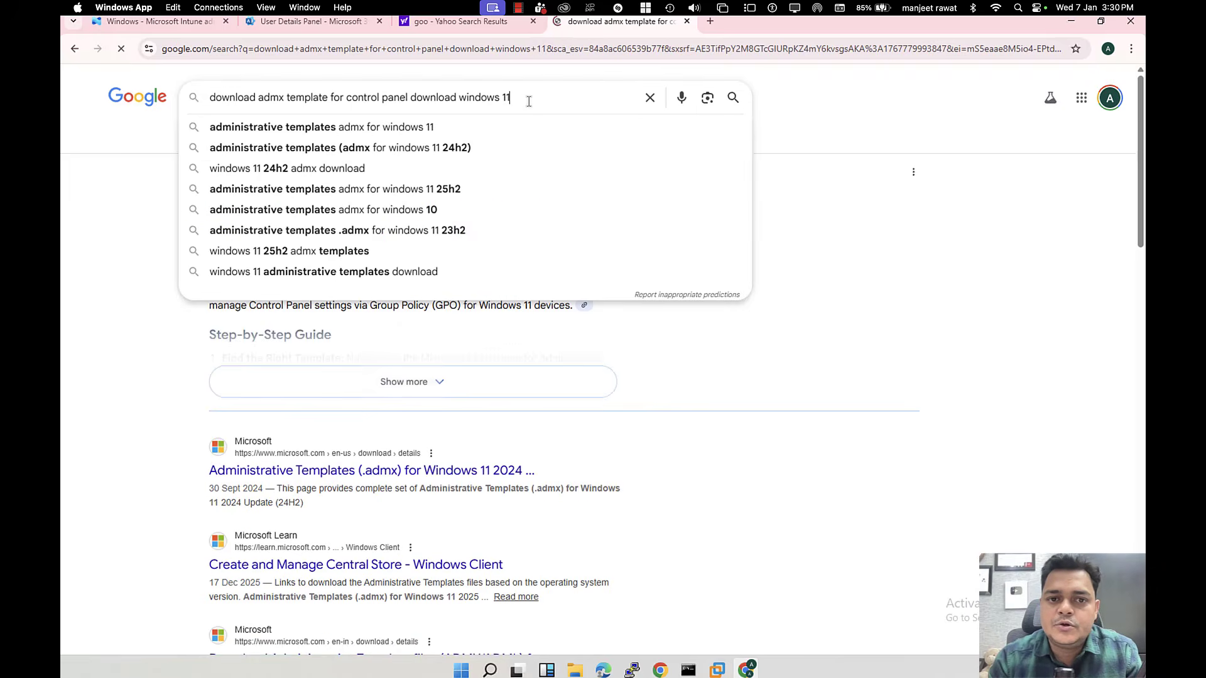
{"action": "left_click", "coordinate": [862, 140]}
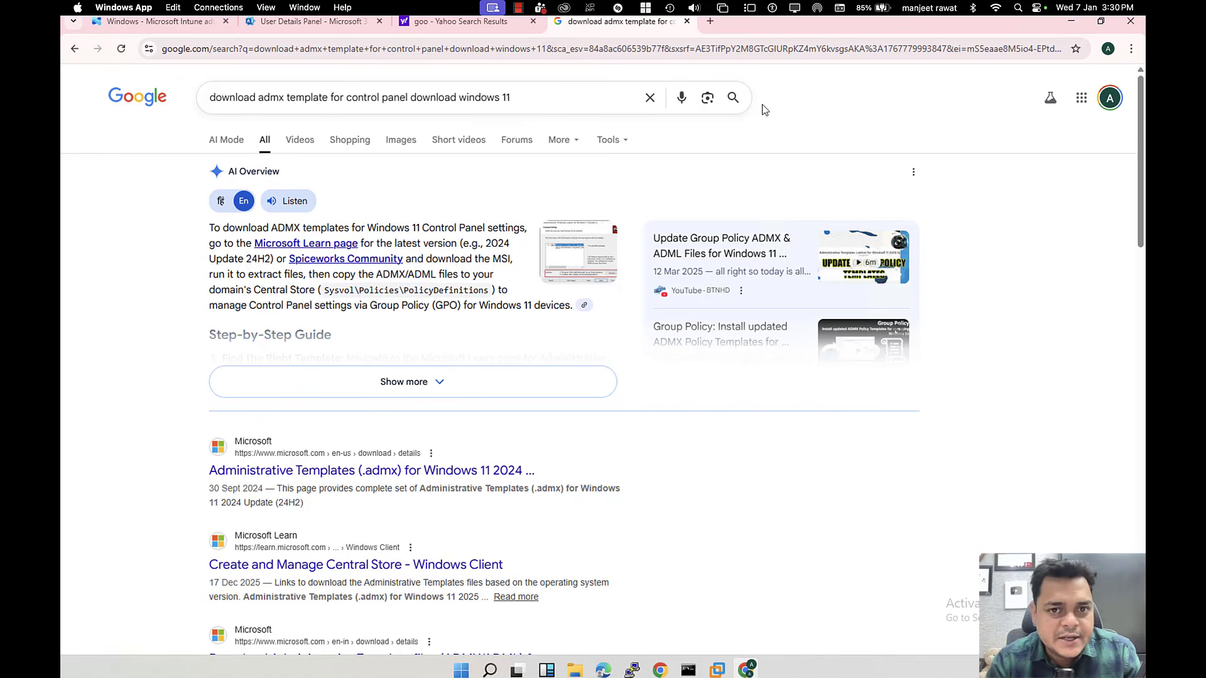
{"action": "scroll", "coordinate": [500, 322], "scroll_direction": "down", "scroll_amount": 1}
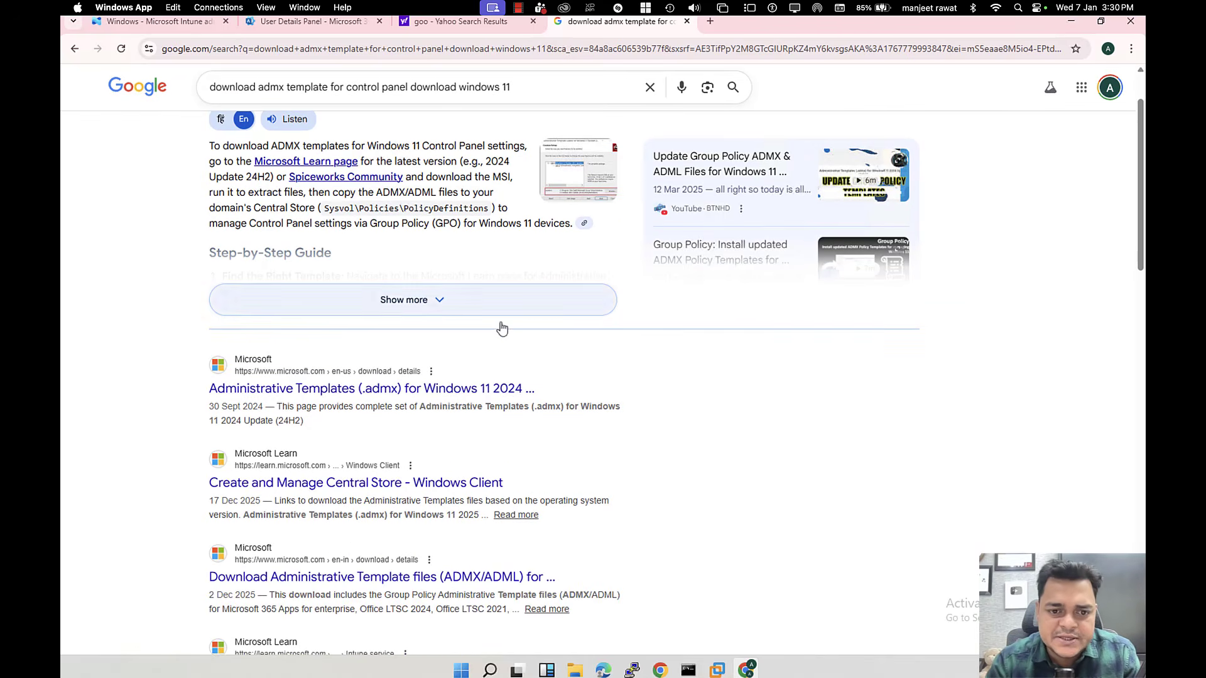
{"action": "right_click", "coordinate": [427, 396]}
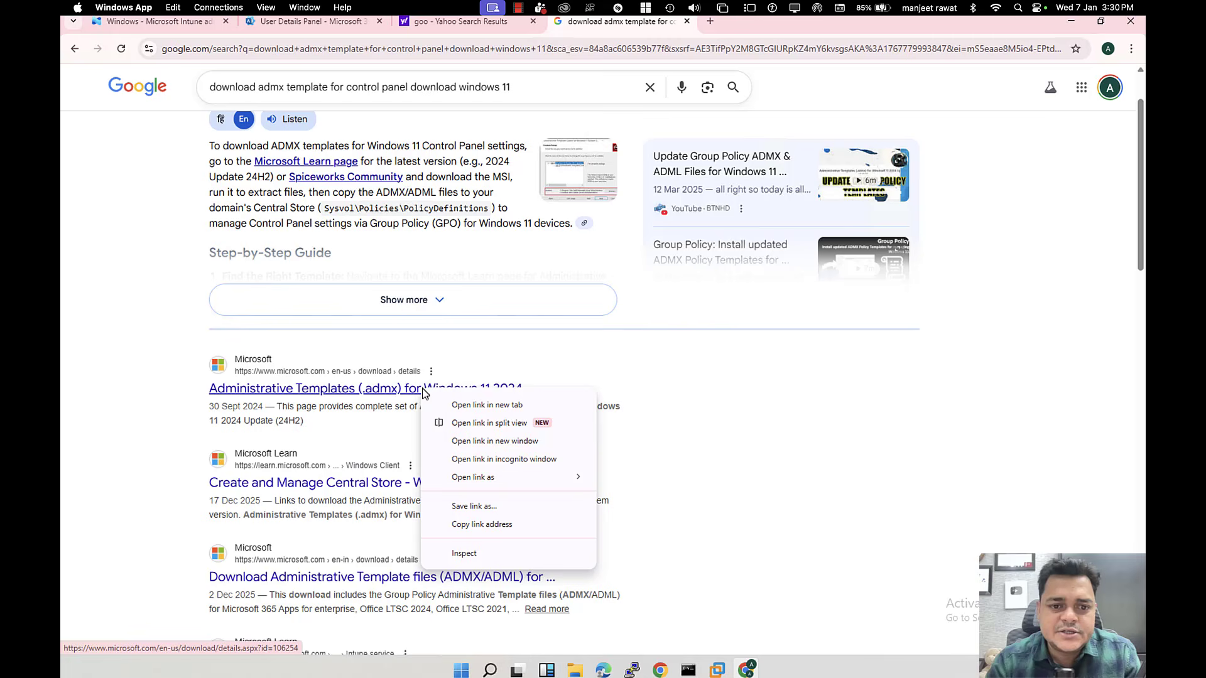
{"action": "left_click", "coordinate": [474, 403]}
{"action": "left_click", "coordinate": [776, 21]}
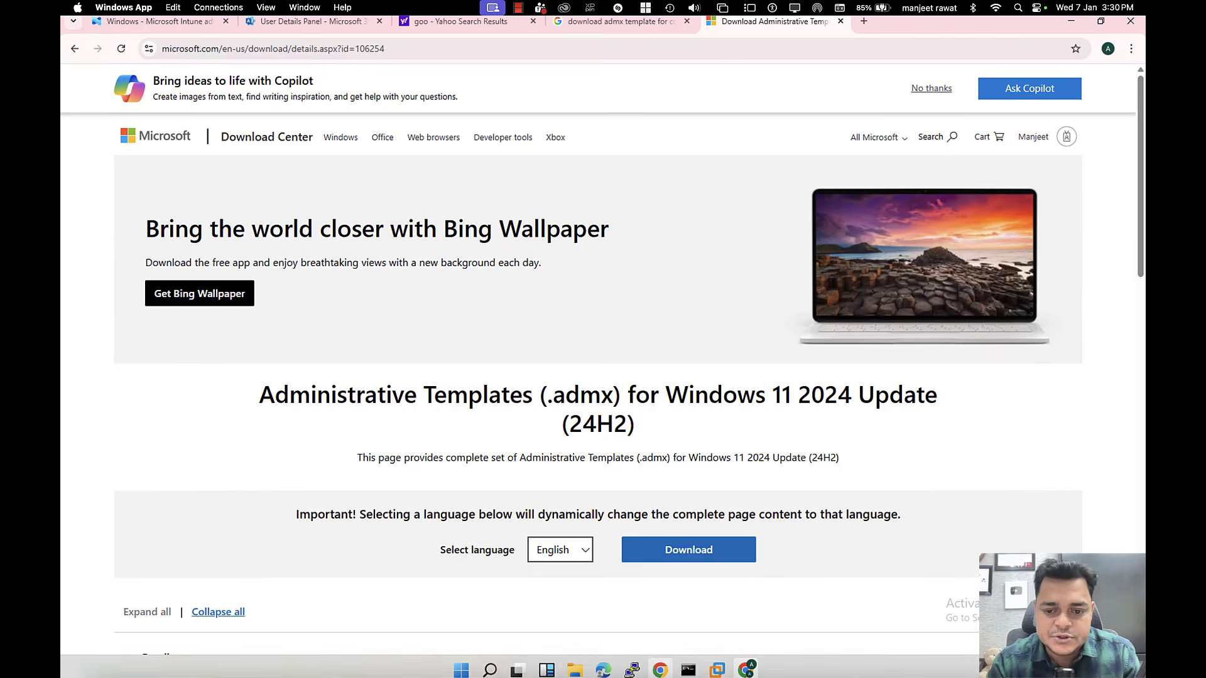
Step: Download the 14.1 MB Windows 11 Sep 2024 admx .msi and show it in the Downloads folder
{"action": "mouse_move", "coordinate": [718, 669]}
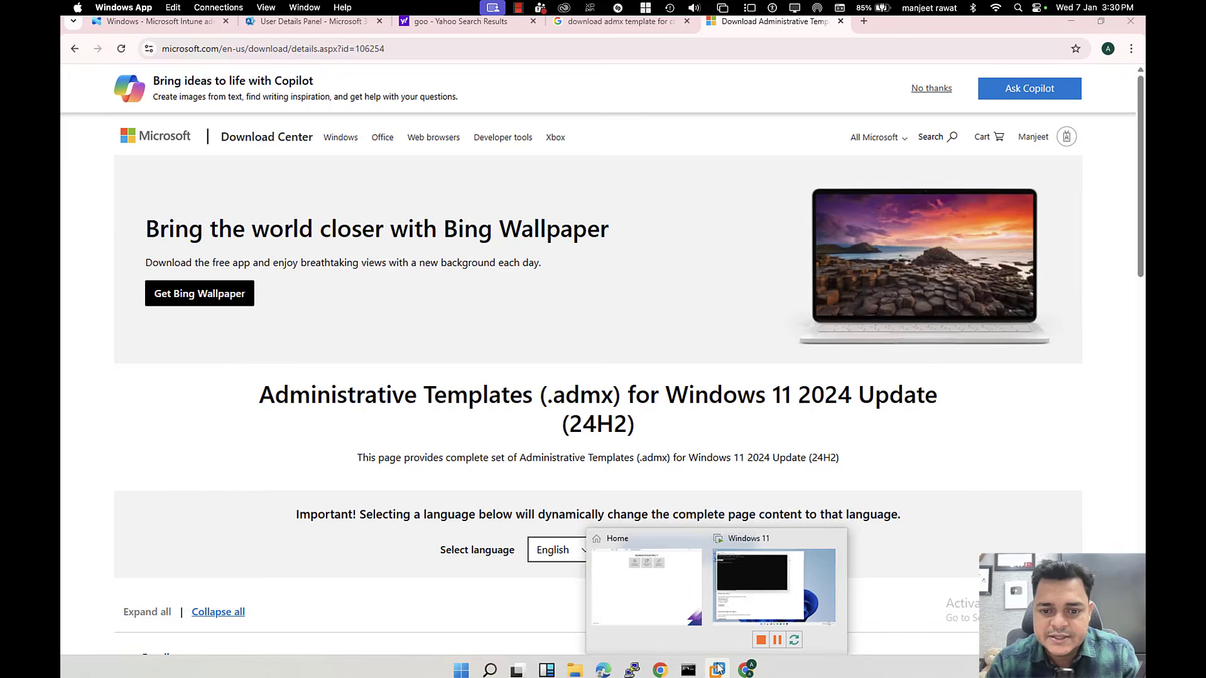
{"action": "left_click", "coordinate": [770, 593]}
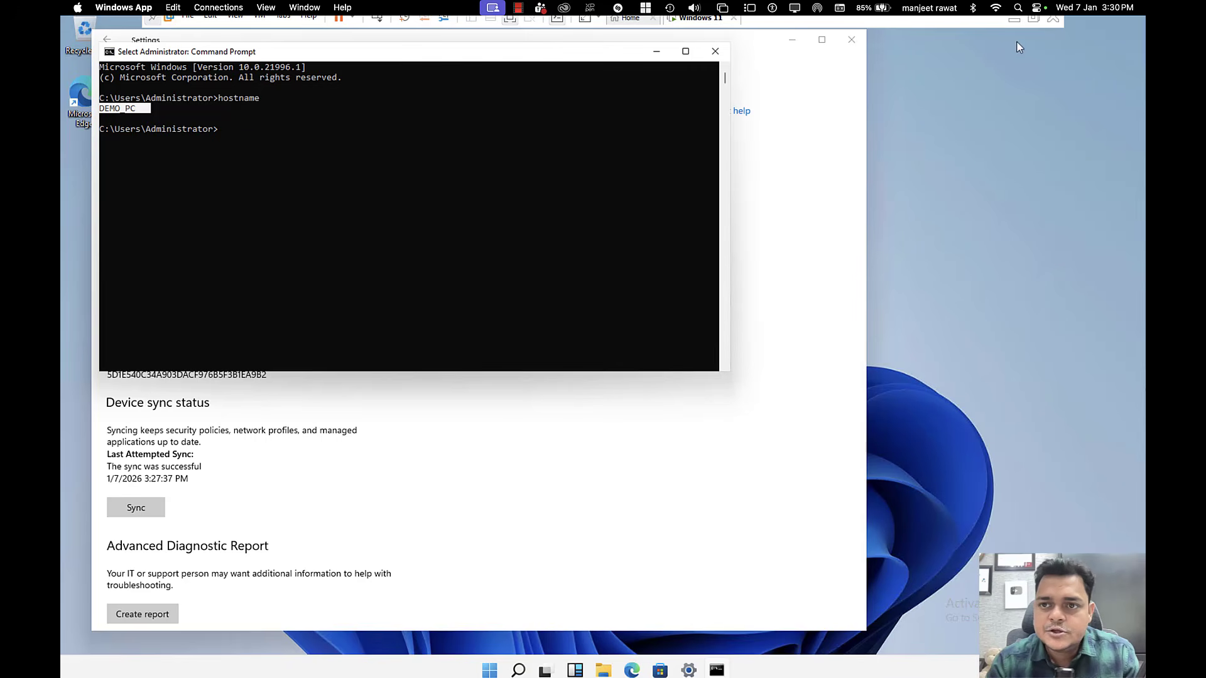
{"action": "left_click", "coordinate": [1016, 21]}
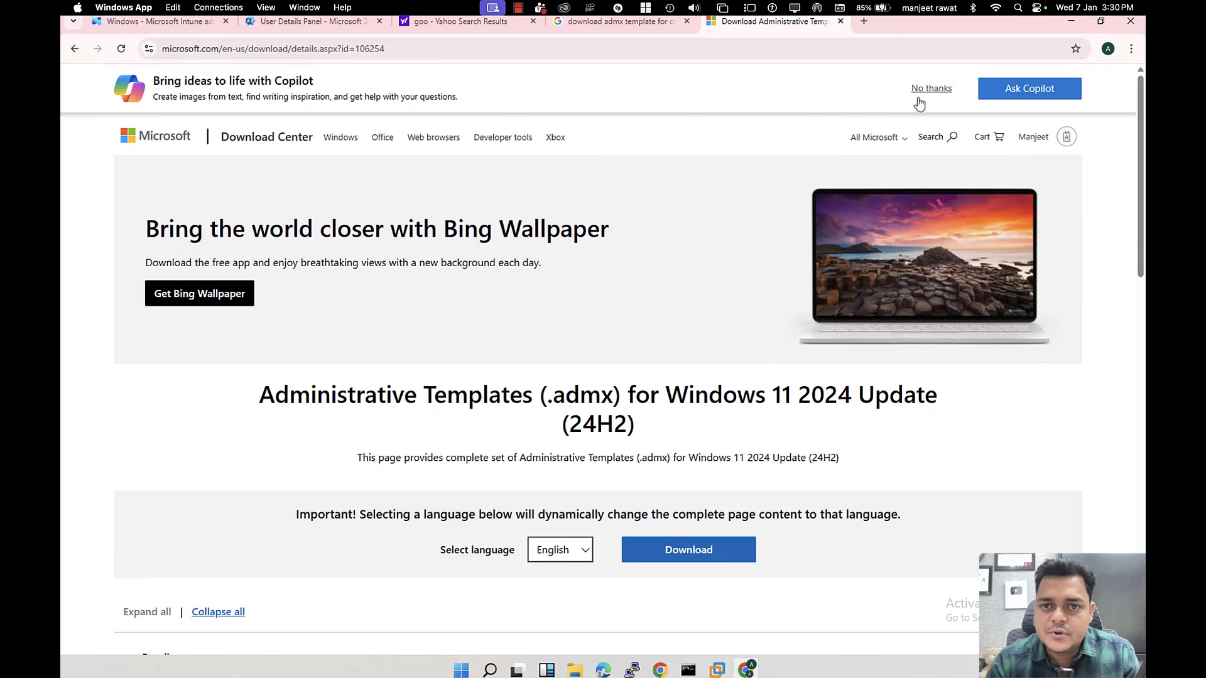
{"action": "left_click", "coordinate": [702, 555]}
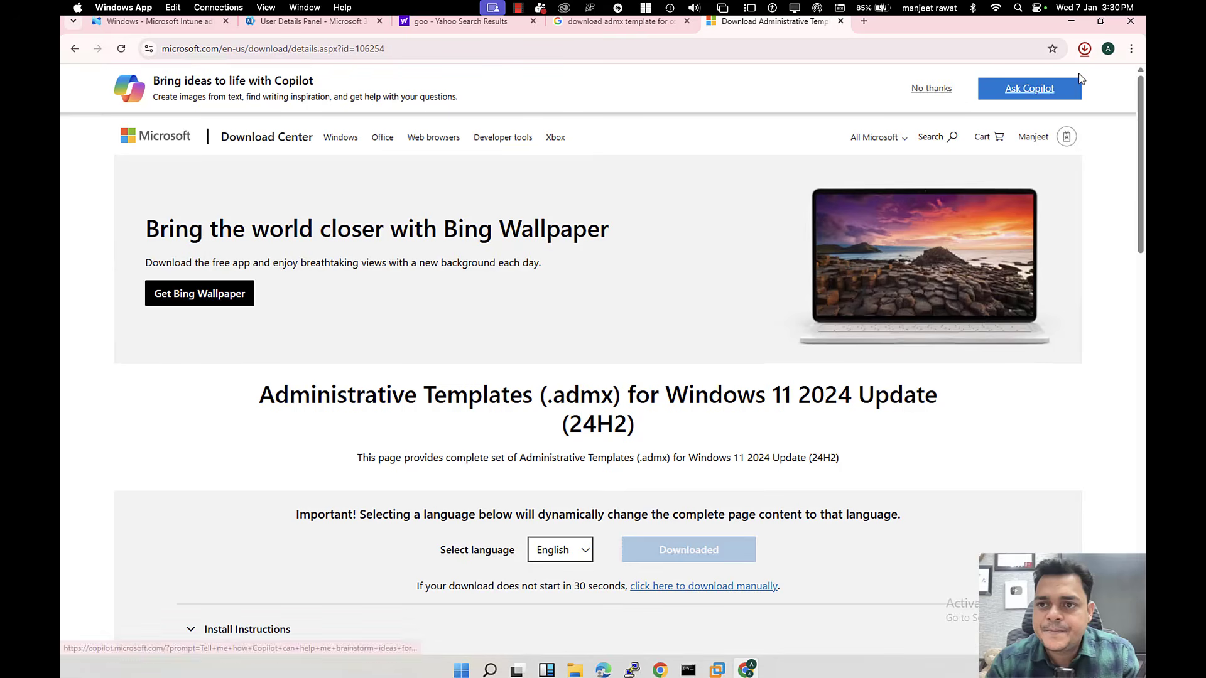
{"action": "left_click", "coordinate": [1085, 49]}
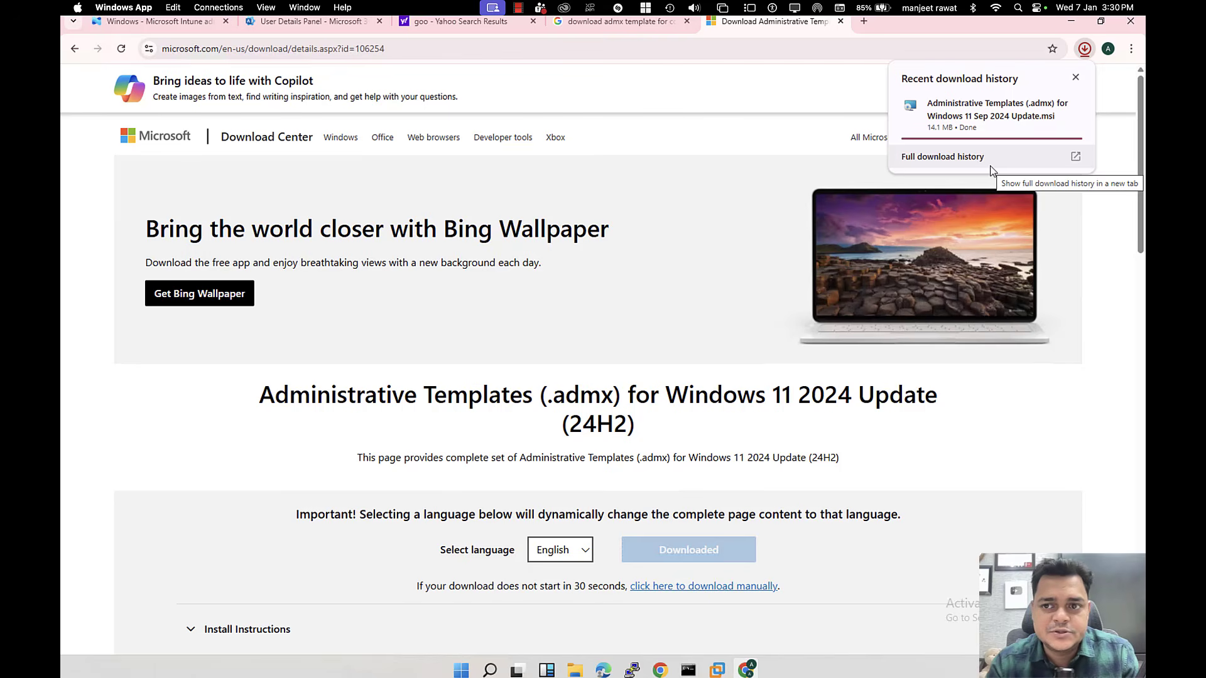
{"action": "mouse_move", "coordinate": [1013, 136]}
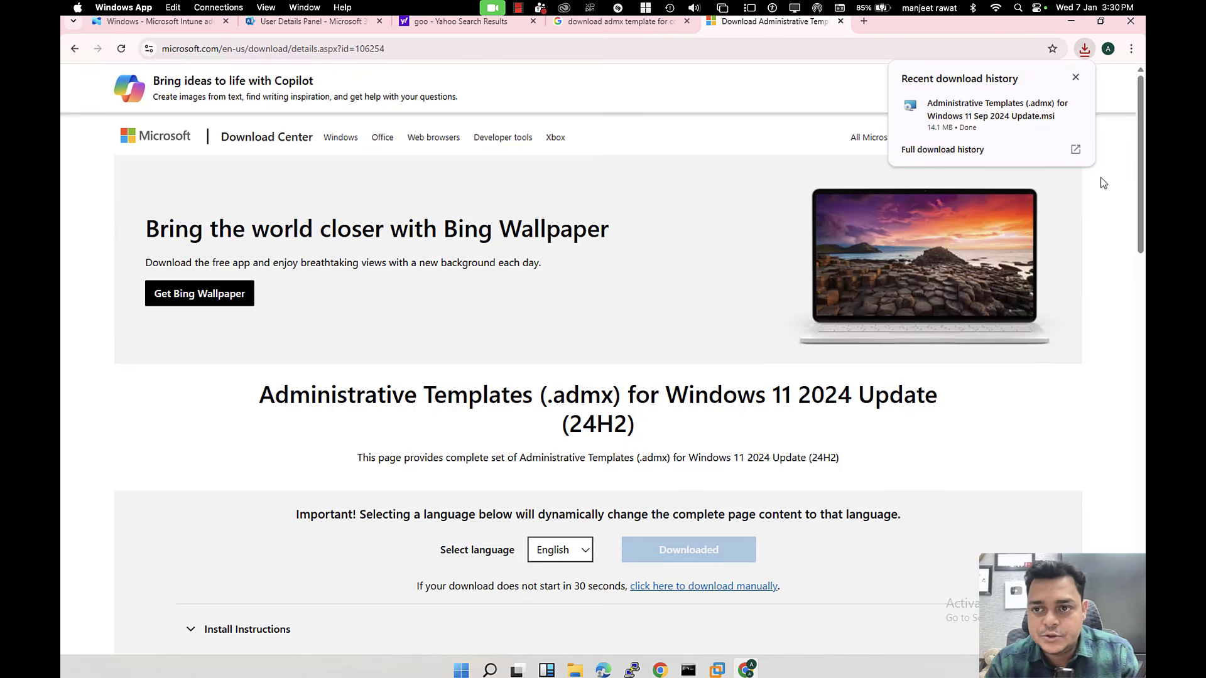
{"action": "left_click", "coordinate": [1049, 107]}
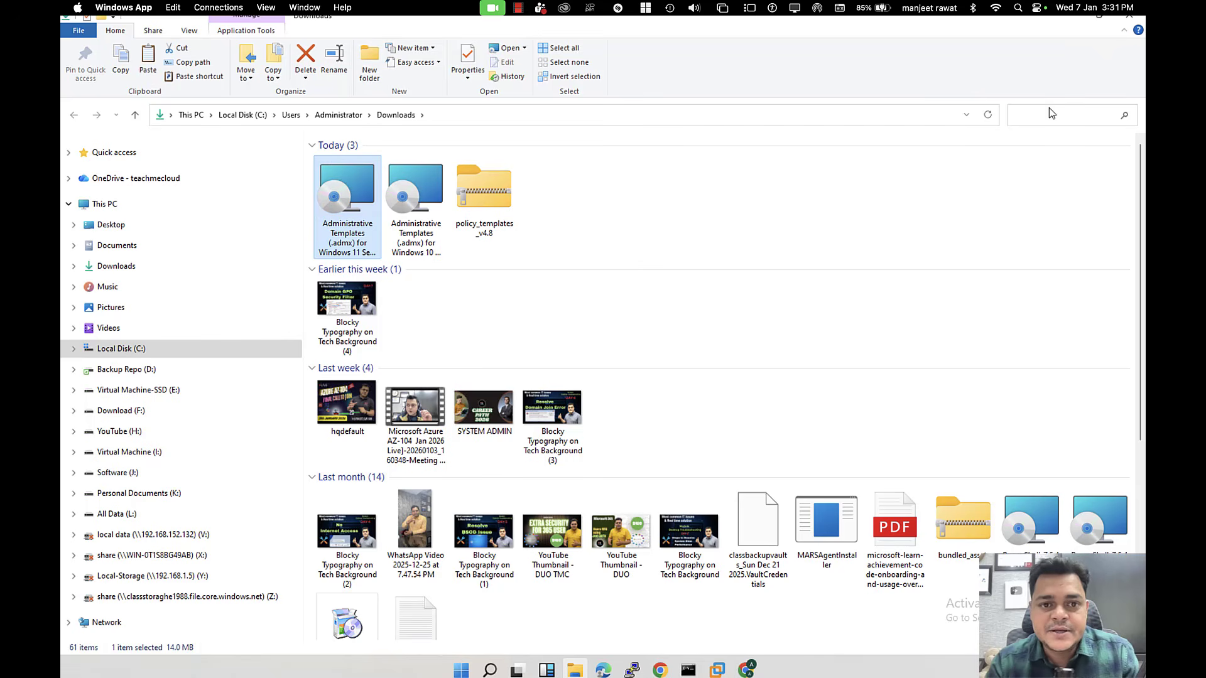
Step: Install the Windows 11 Sep 2024 Update admx templates with accepted licence terms and default location and features
{"action": "double_click", "coordinate": [366, 234]}
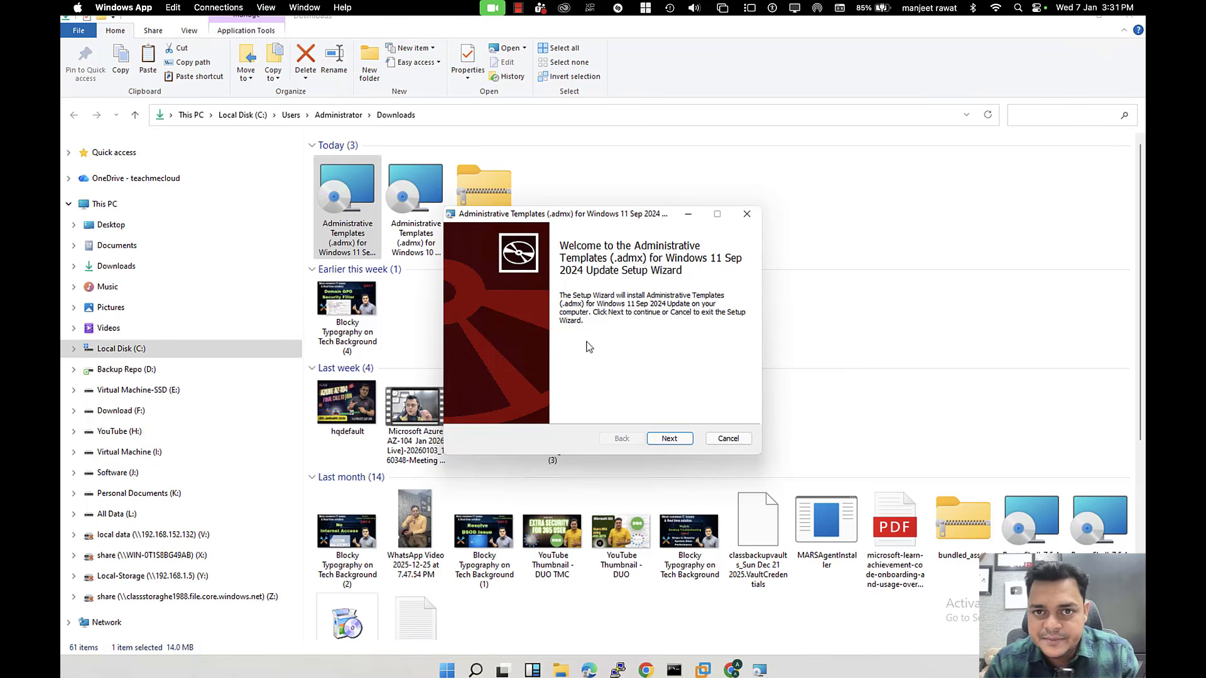
{"action": "left_click", "coordinate": [671, 440]}
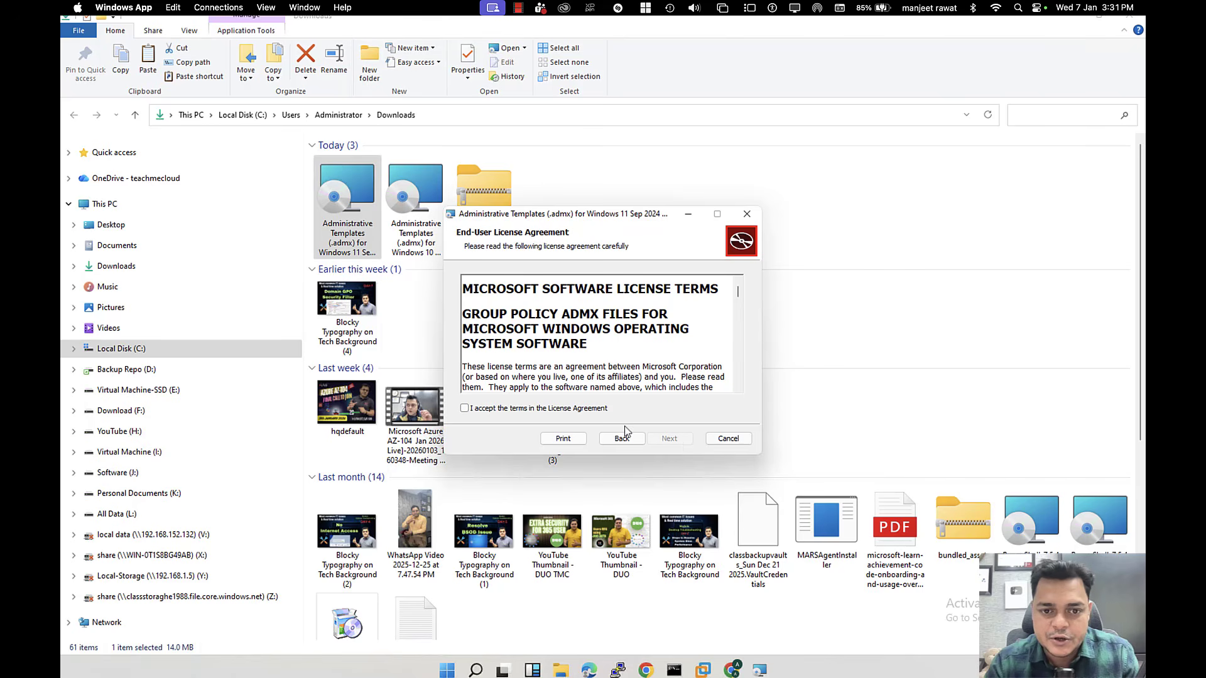
{"action": "left_click", "coordinate": [573, 409]}
{"action": "left_click", "coordinate": [668, 439]}
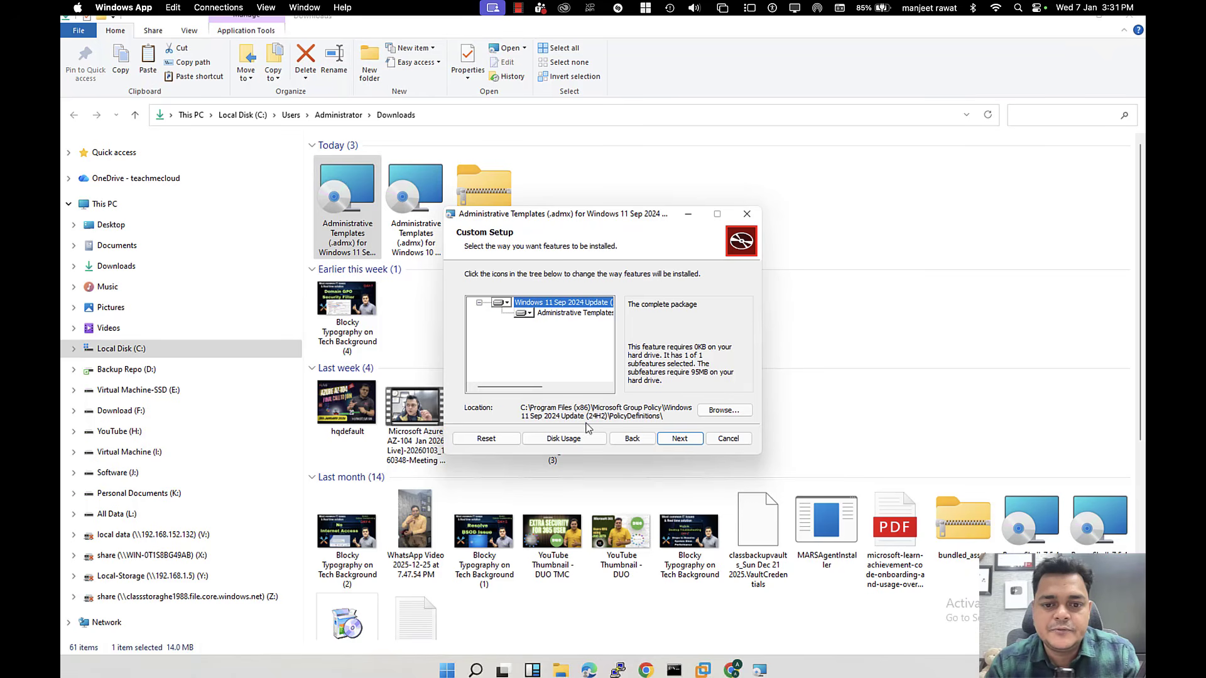
{"action": "left_click", "coordinate": [676, 438]}
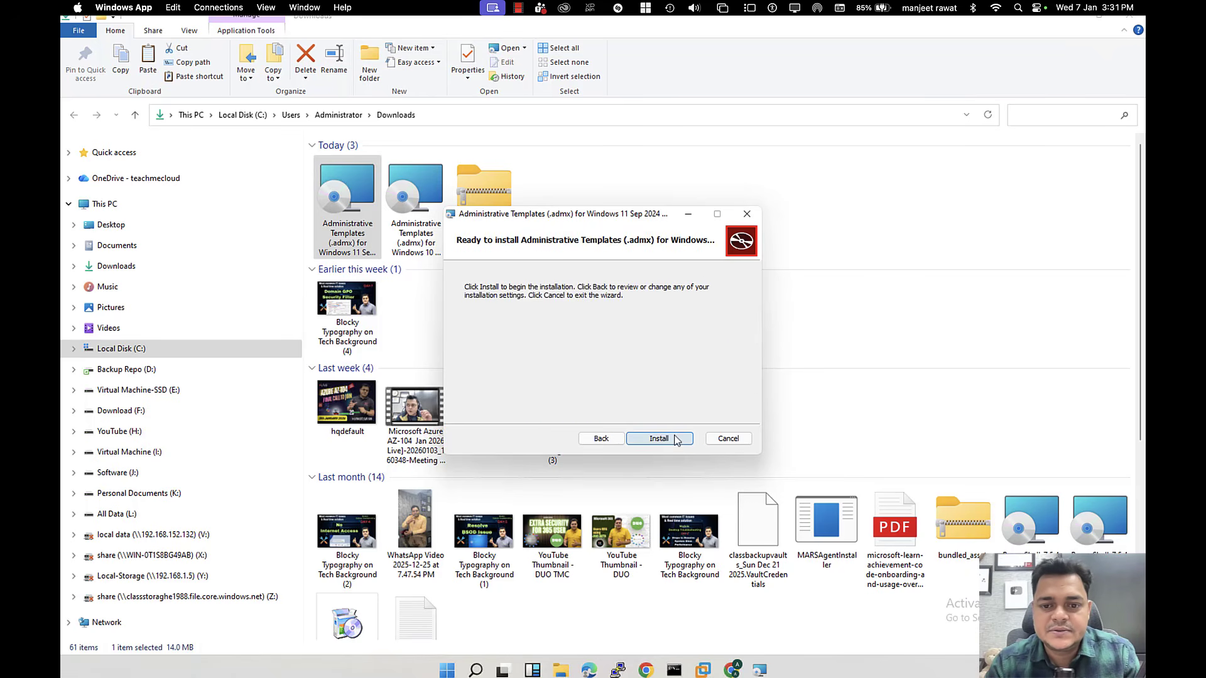
{"action": "left_click", "coordinate": [675, 438]}
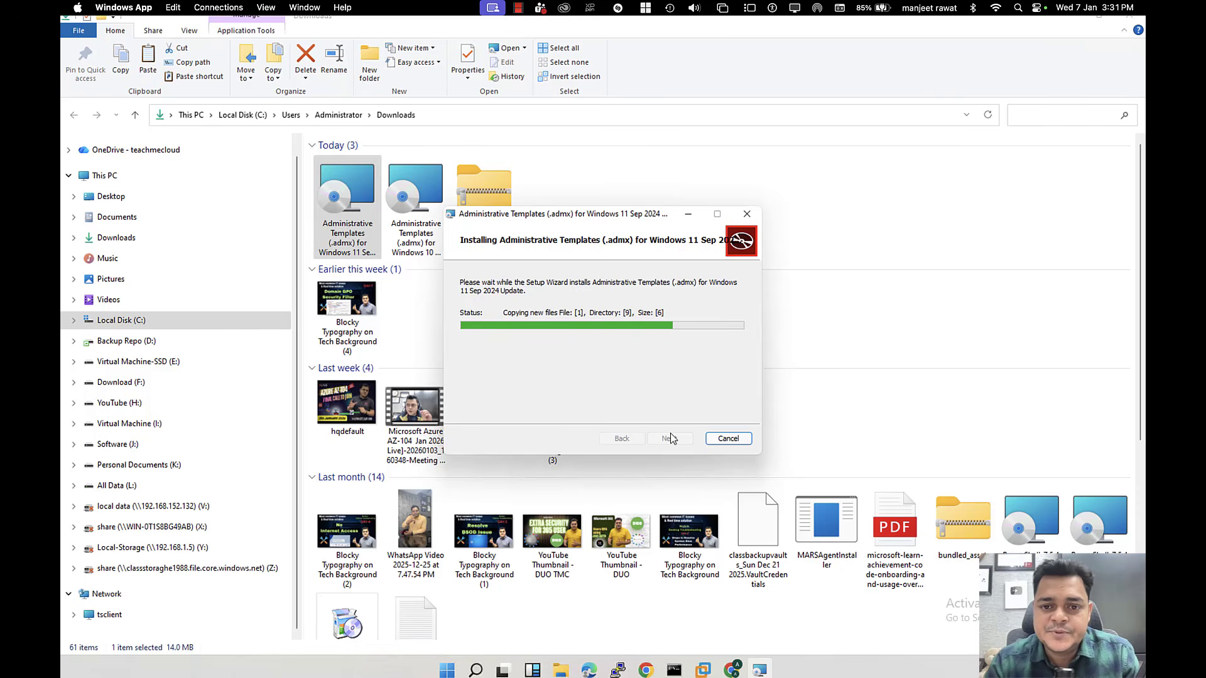
{"action": "left_click", "coordinate": [669, 438]}
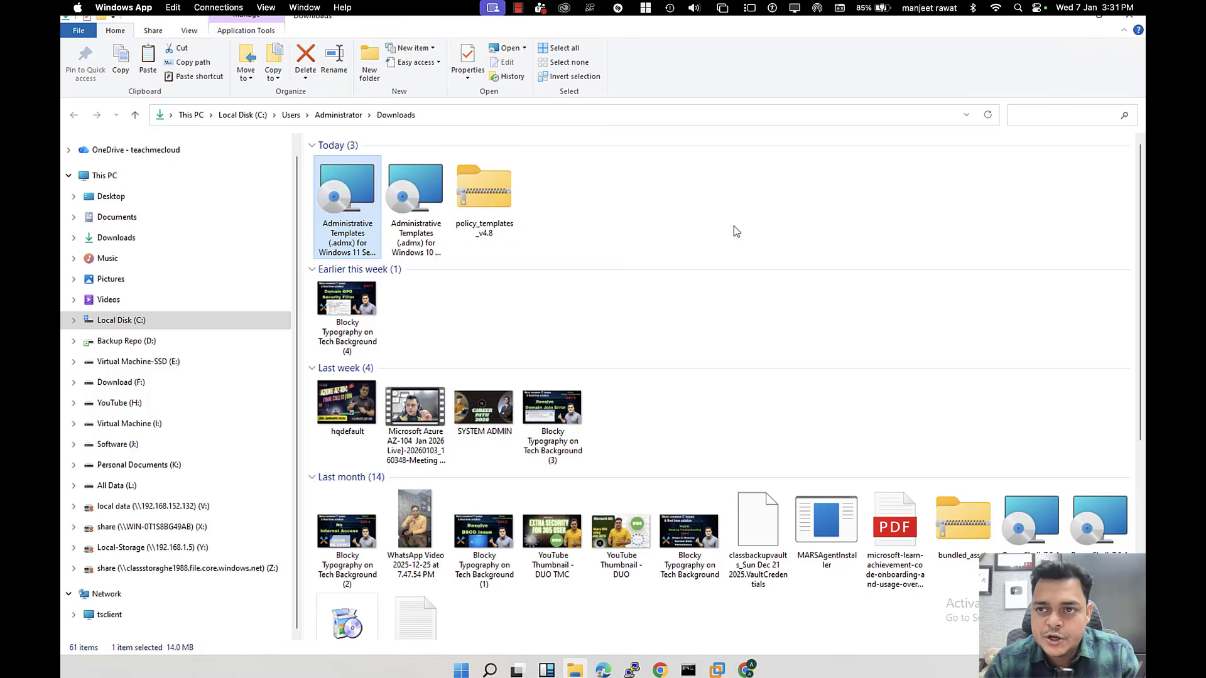
Step: Open C:\Program Files (x86)\Microsoft Group Policy\Windows 11 Sep 2024 Update (24H2)\PolicyDefinitions
{"action": "left_click", "coordinate": [113, 325]}
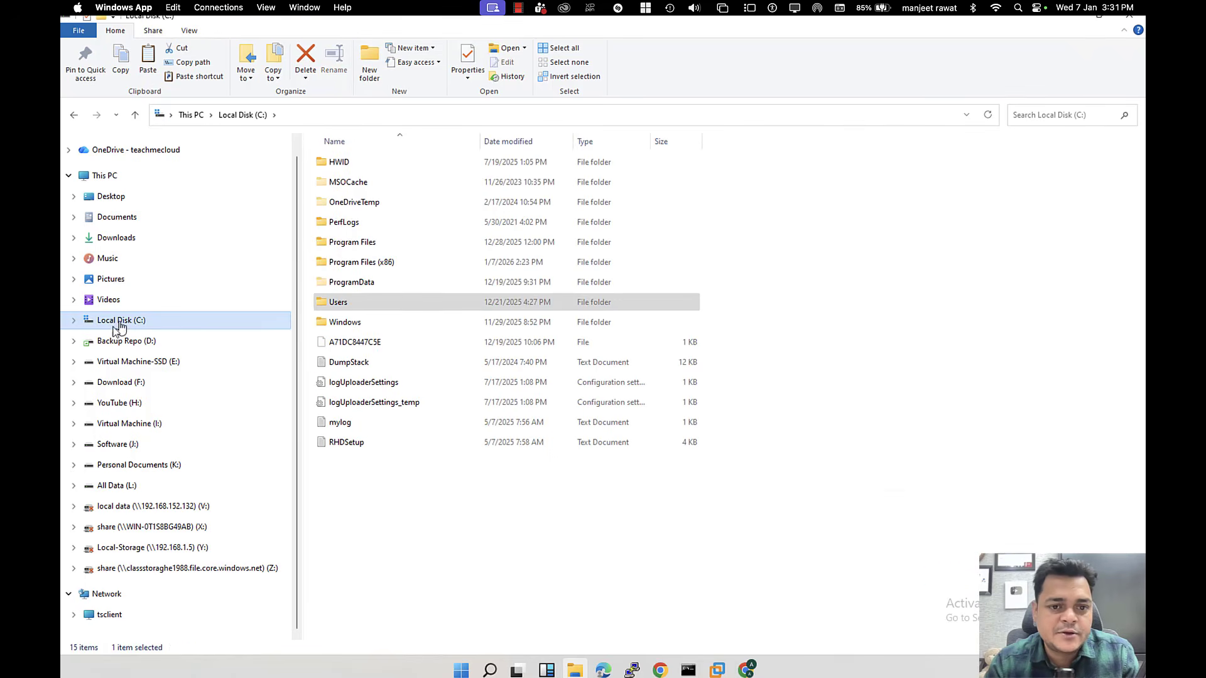
{"action": "double_click", "coordinate": [370, 267]}
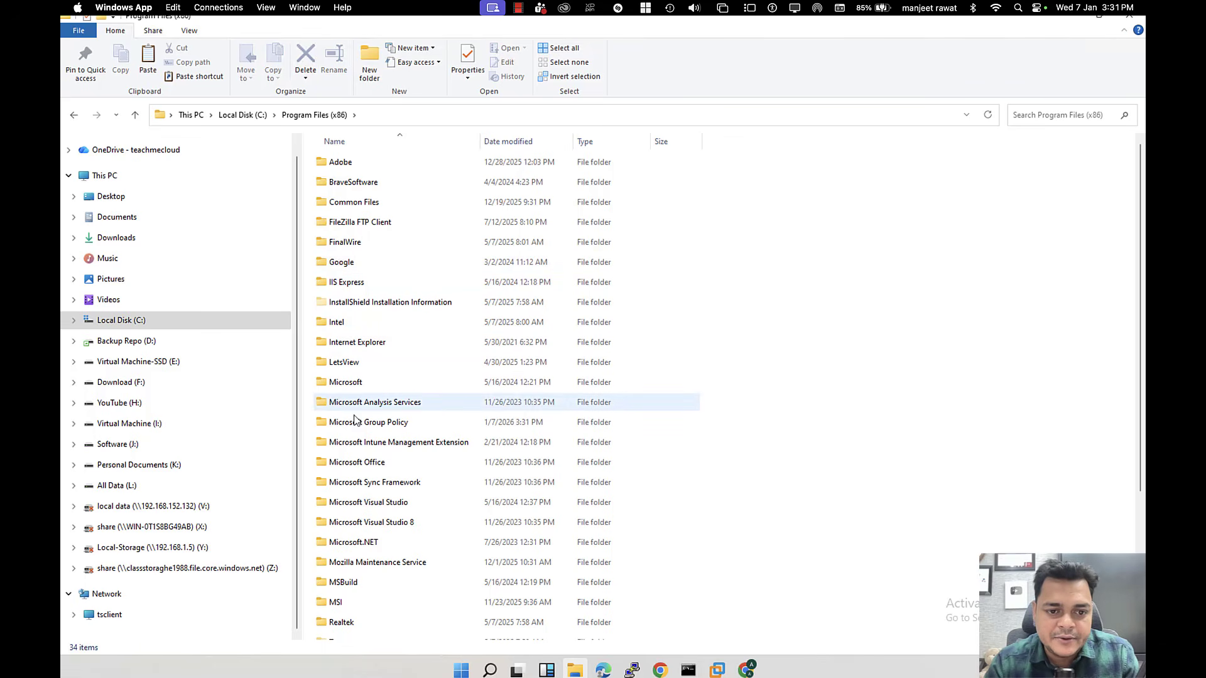
{"action": "double_click", "coordinate": [368, 425]}
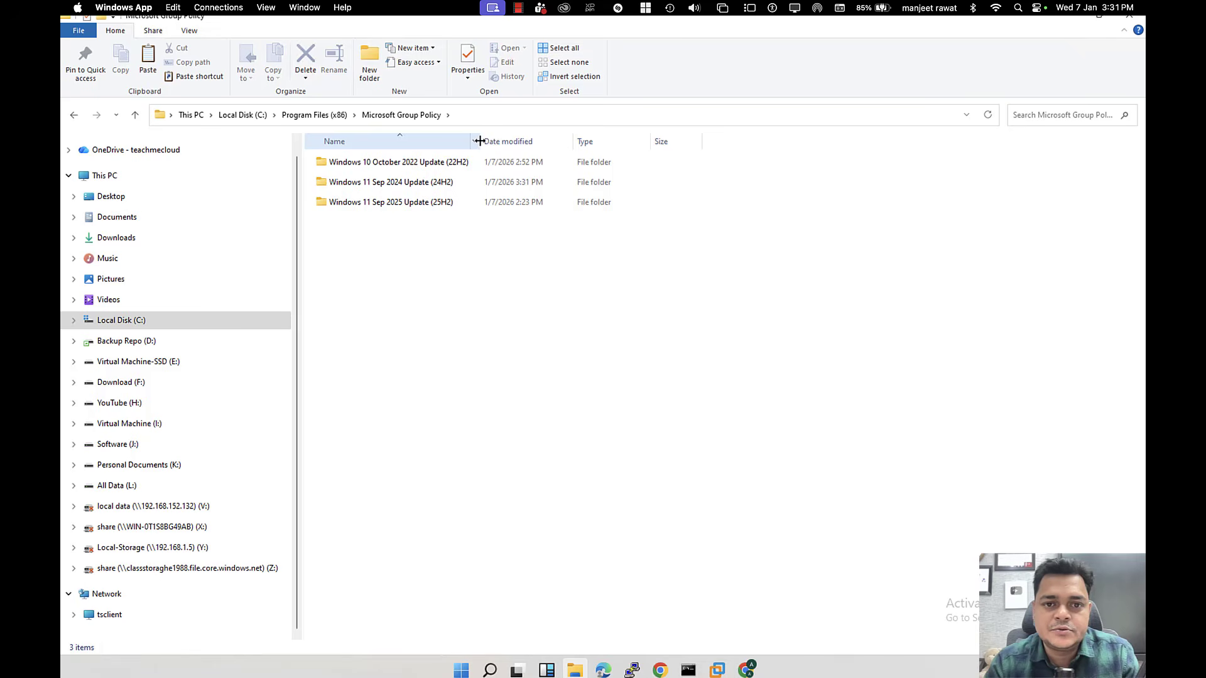
{"action": "left_click_drag", "start_coordinate": [480, 141], "coordinate": [550, 141]}
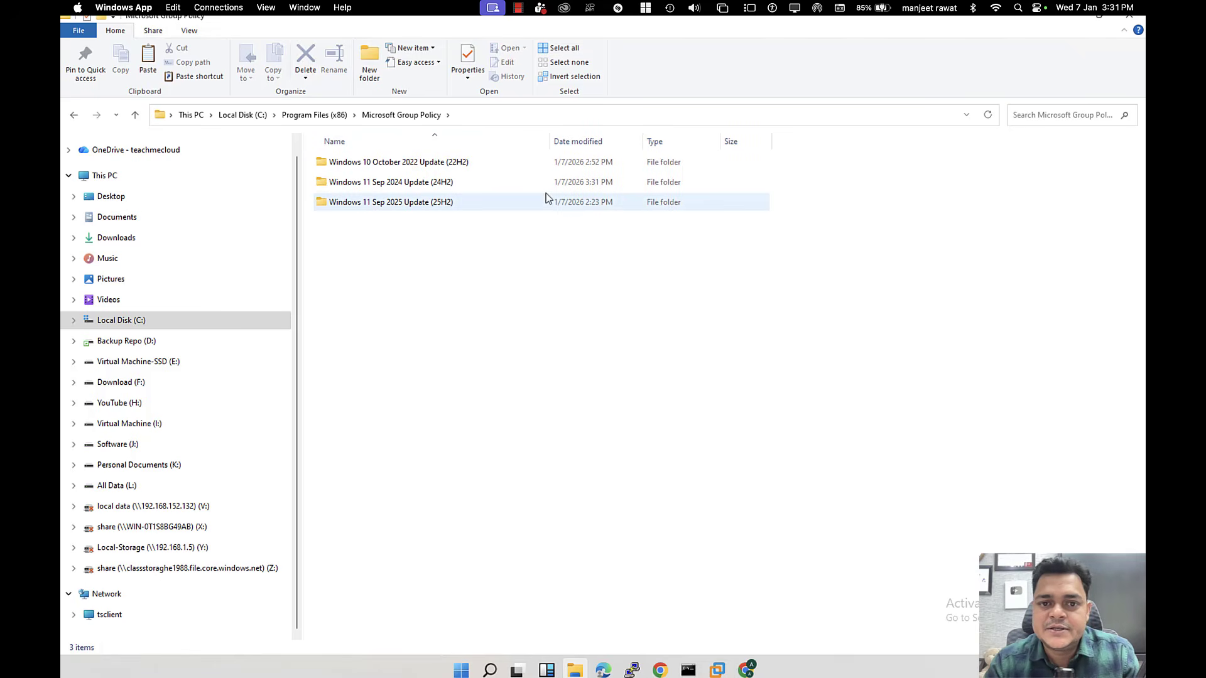
{"action": "left_click", "coordinate": [428, 186]}
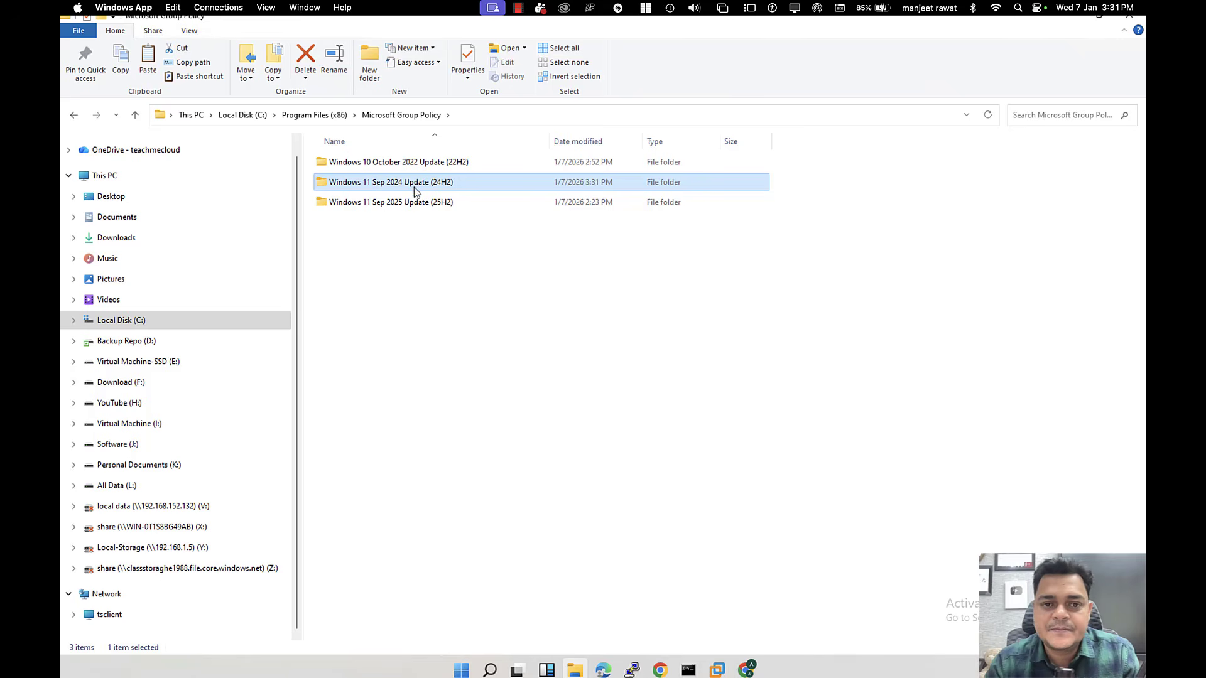
{"action": "double_click", "coordinate": [394, 186]}
{"action": "double_click", "coordinate": [370, 166]}
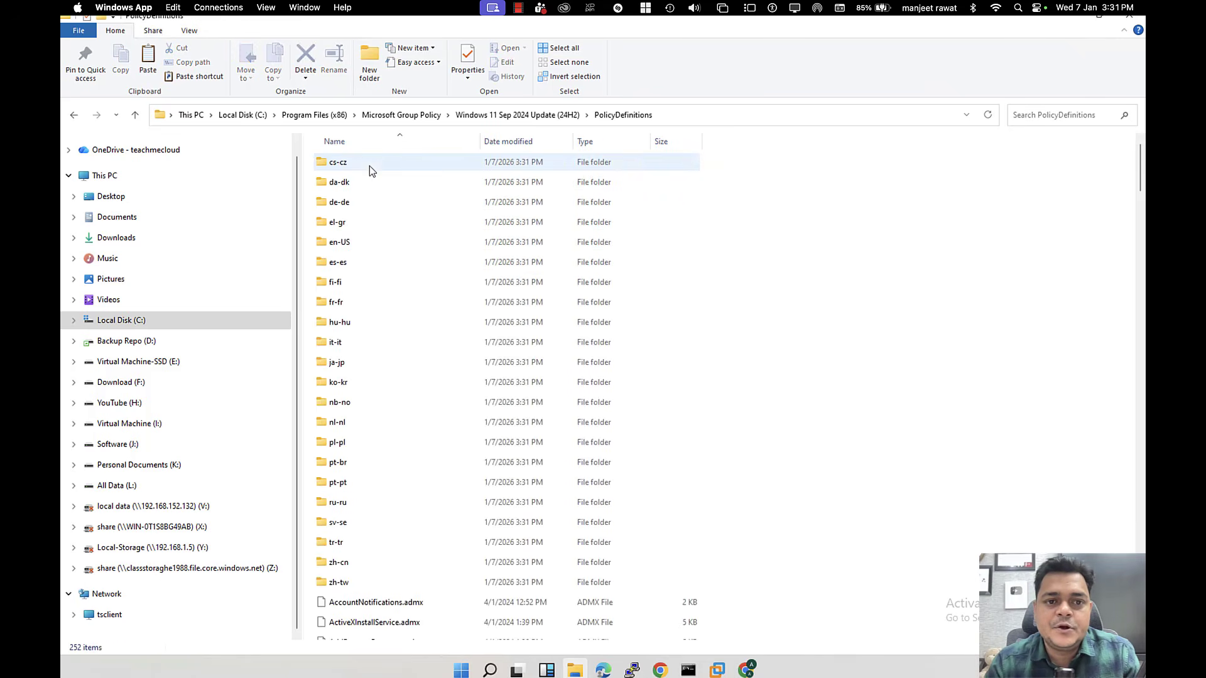
Step: Look through the .admx files such as AutoPlay, Camera and ControlPanel, then return to Chrome
{"action": "scroll", "coordinate": [365, 314], "scroll_direction": "down", "scroll_amount": 2}
{"action": "scroll", "coordinate": [363, 339], "scroll_direction": "down", "scroll_amount": 8}
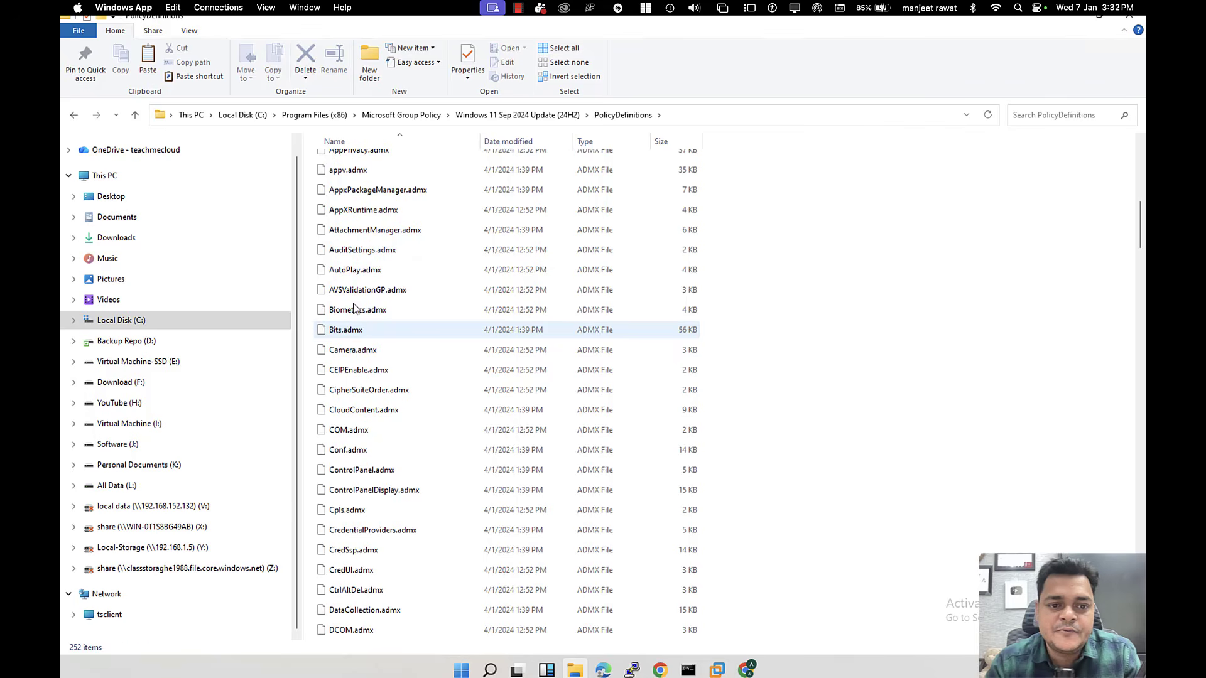
{"action": "left_click", "coordinate": [350, 277]}
{"action": "key", "text": "c"}
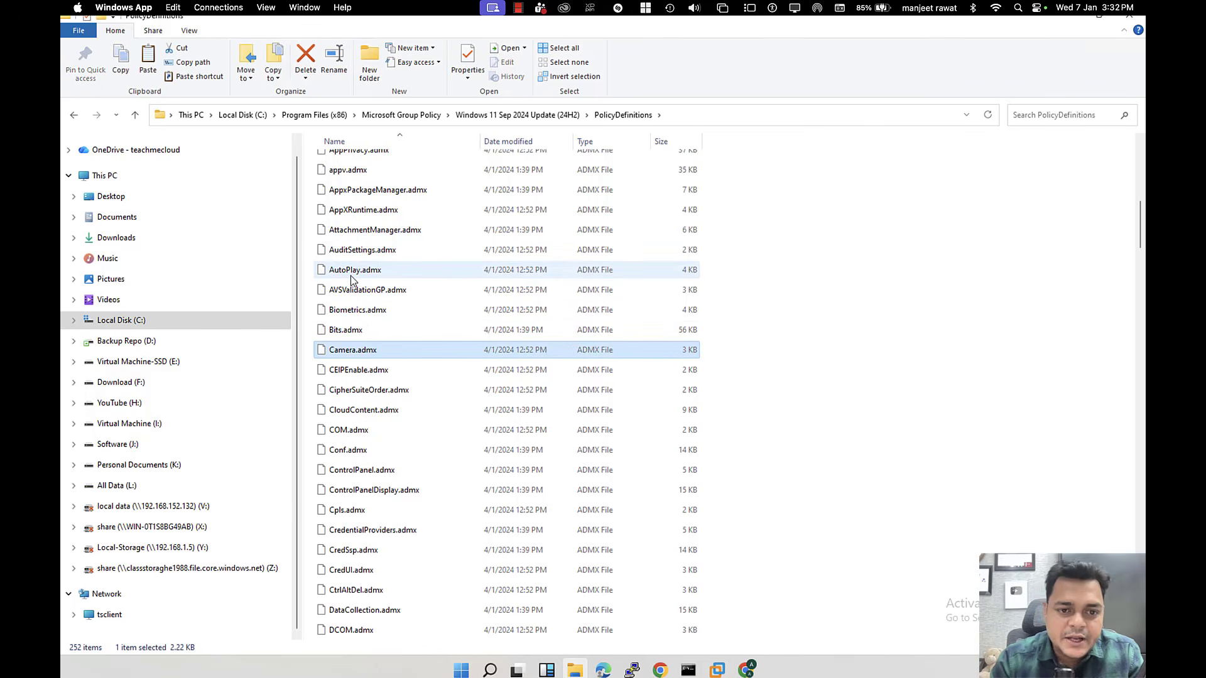
{"action": "left_click", "coordinate": [362, 471]}
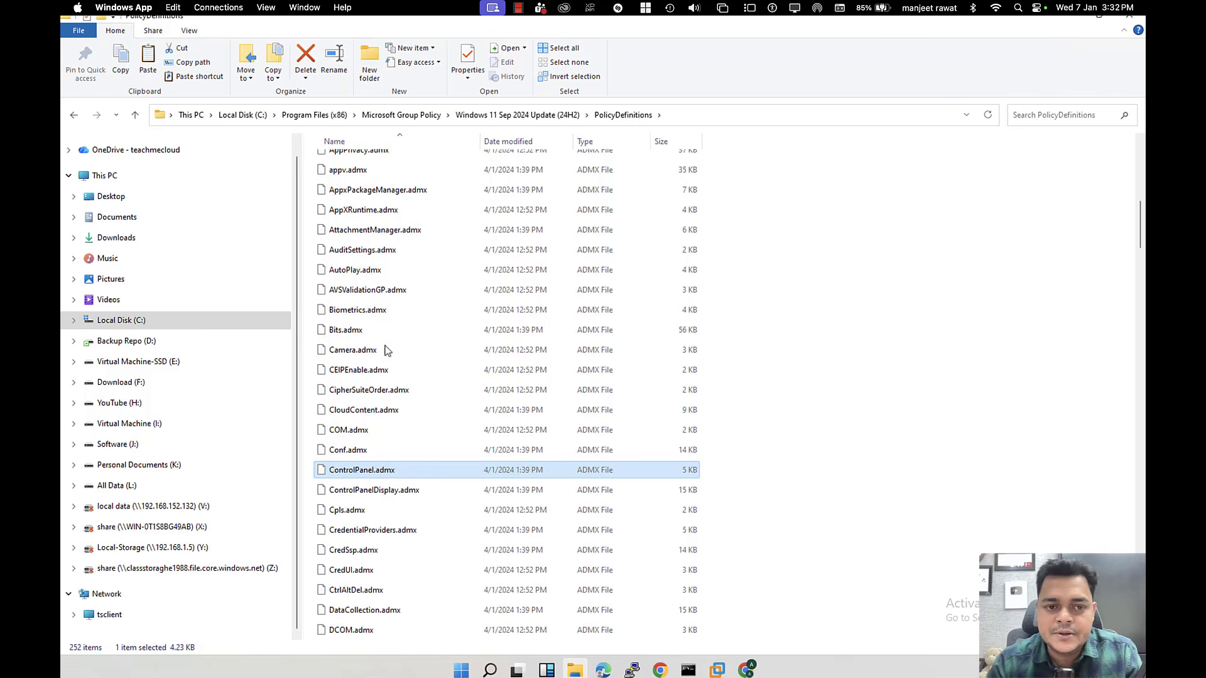
{"action": "scroll", "coordinate": [393, 328], "scroll_direction": "up", "scroll_amount": 8}
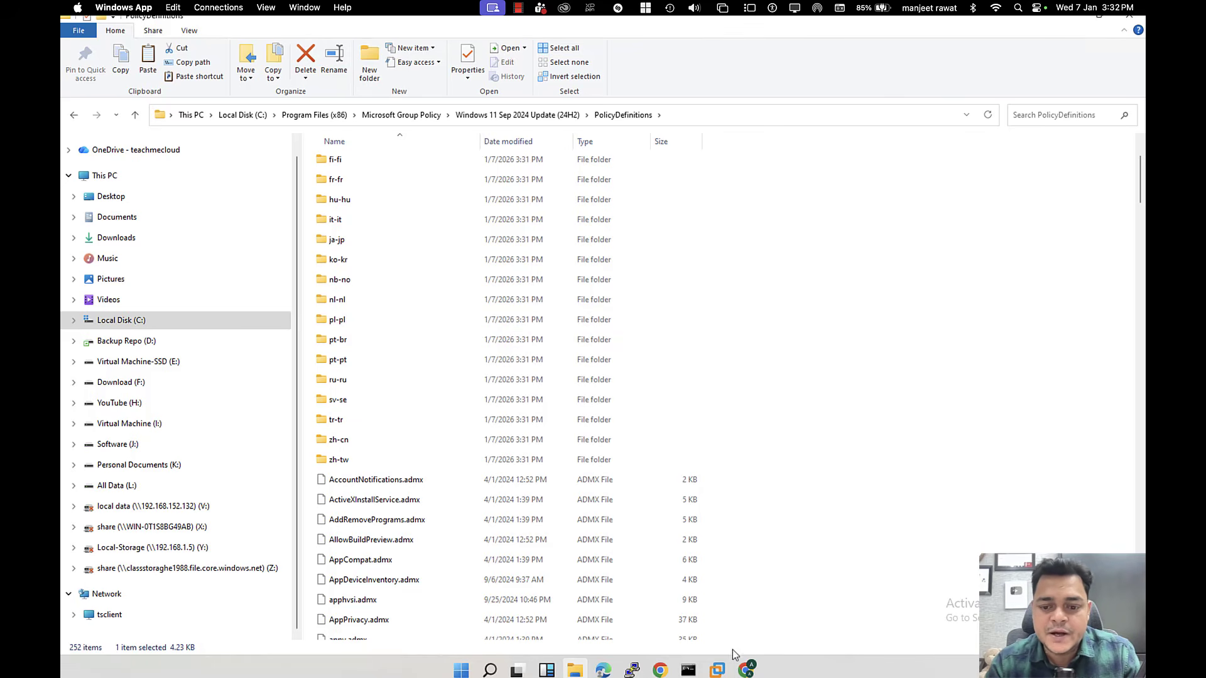
{"action": "mouse_move", "coordinate": [746, 670]}
{"action": "left_click", "coordinate": [710, 603]}
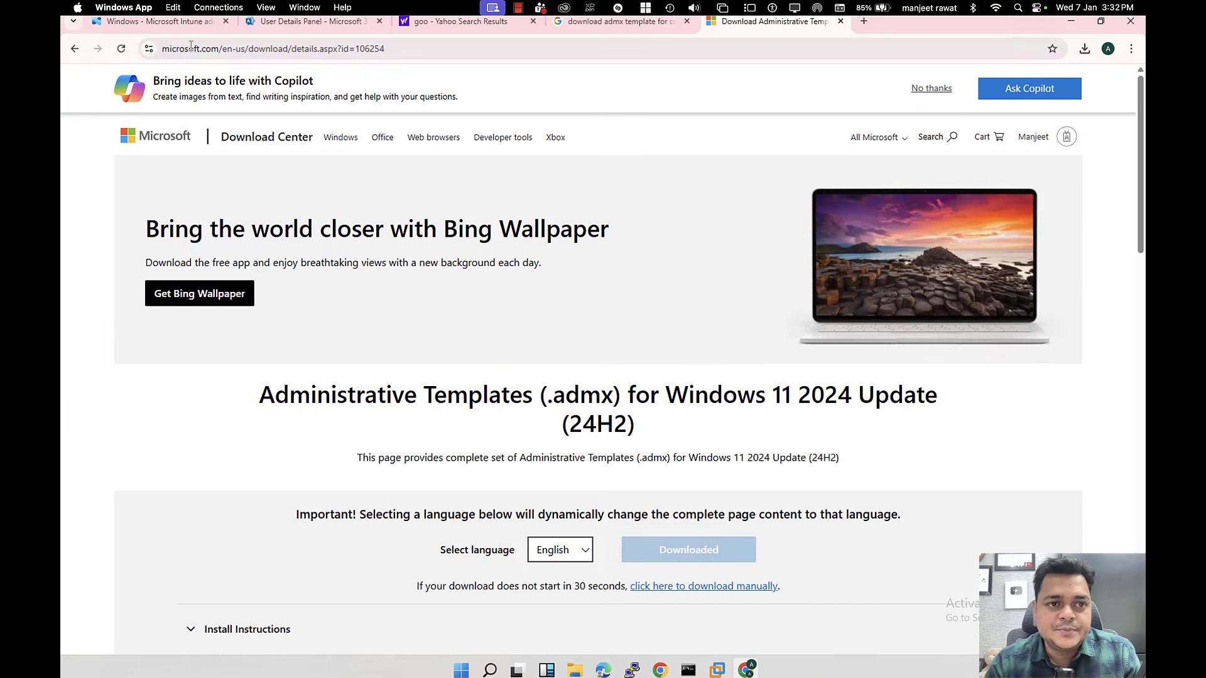
Step: Reload Intune and list the 11 enrolled Windows devices, checking DEMO_PC's primary user and last check-in
{"action": "left_click", "coordinate": [186, 25]}
{"action": "left_click", "coordinate": [274, 25]}
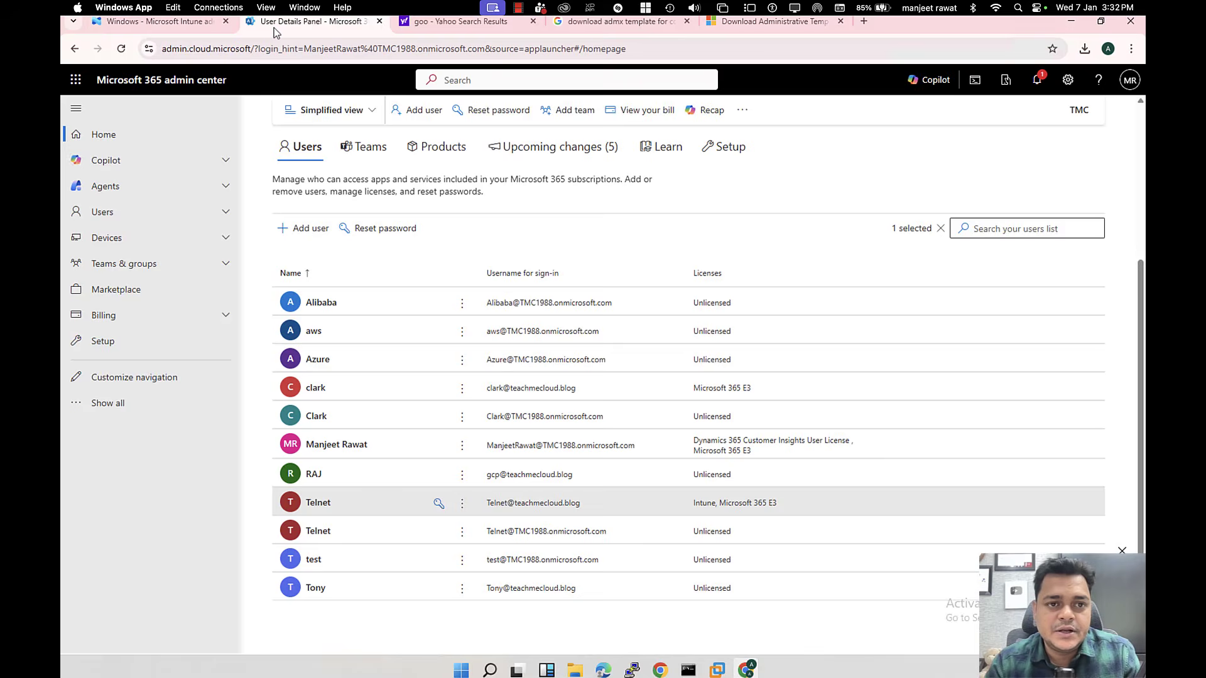
{"action": "left_click", "coordinate": [185, 25]}
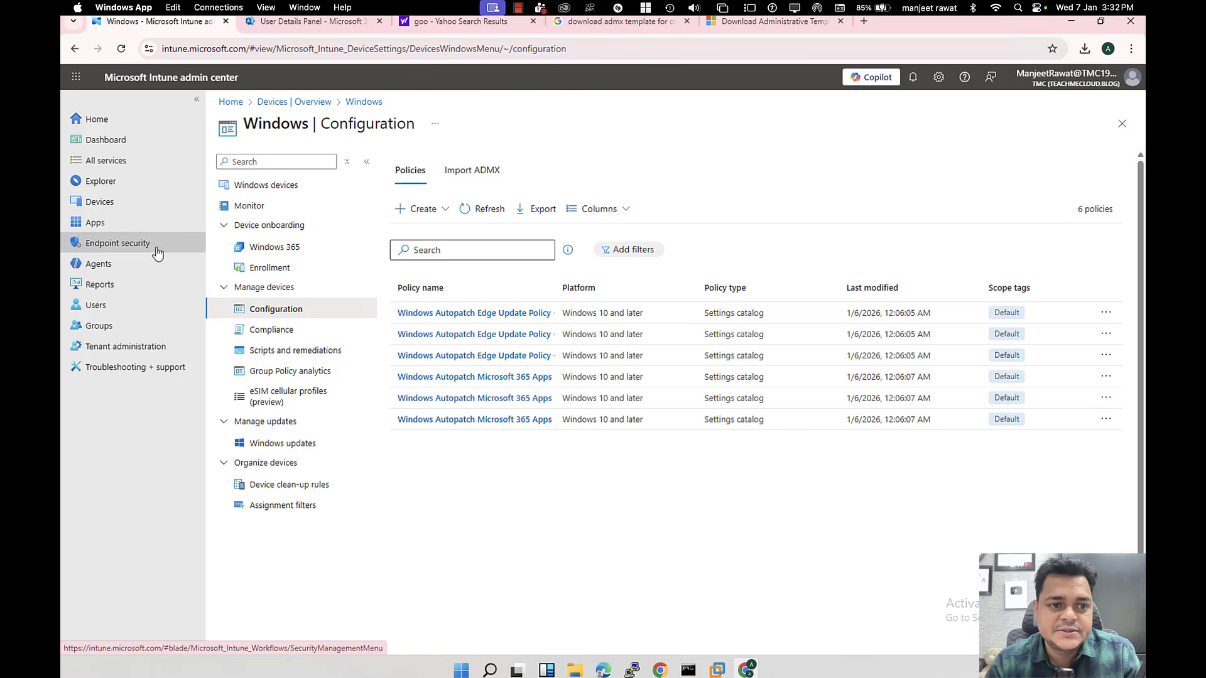
{"action": "left_click", "coordinate": [124, 49]}
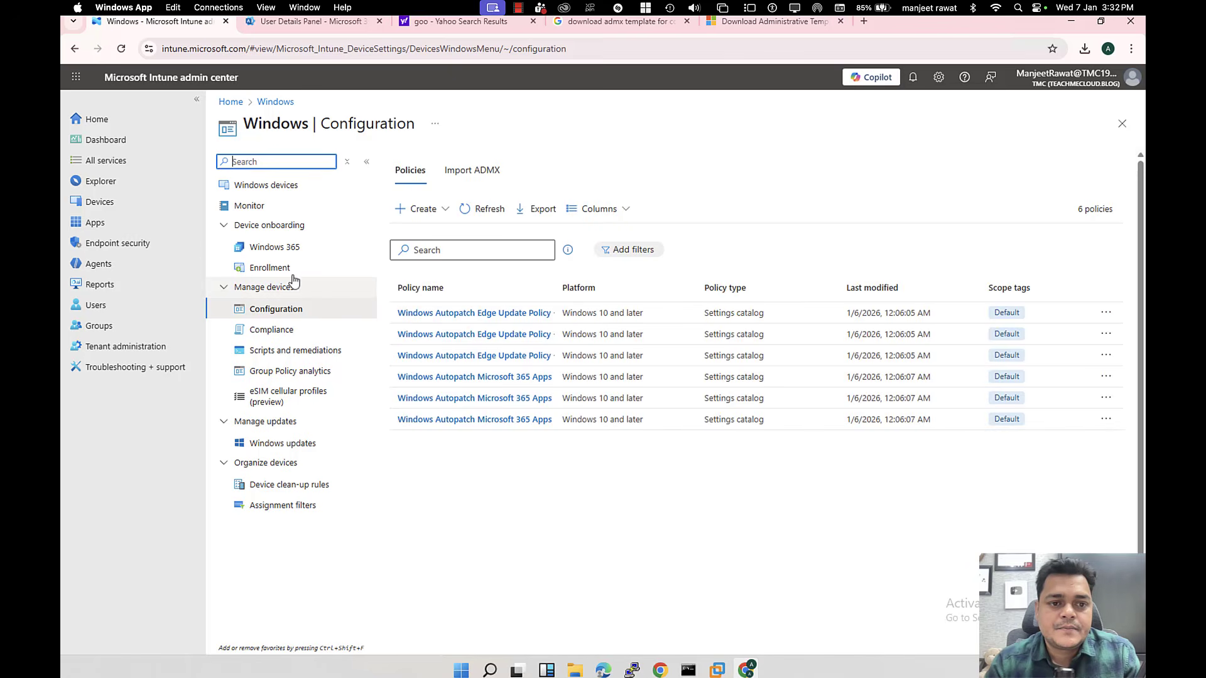
{"action": "left_click", "coordinate": [279, 269]}
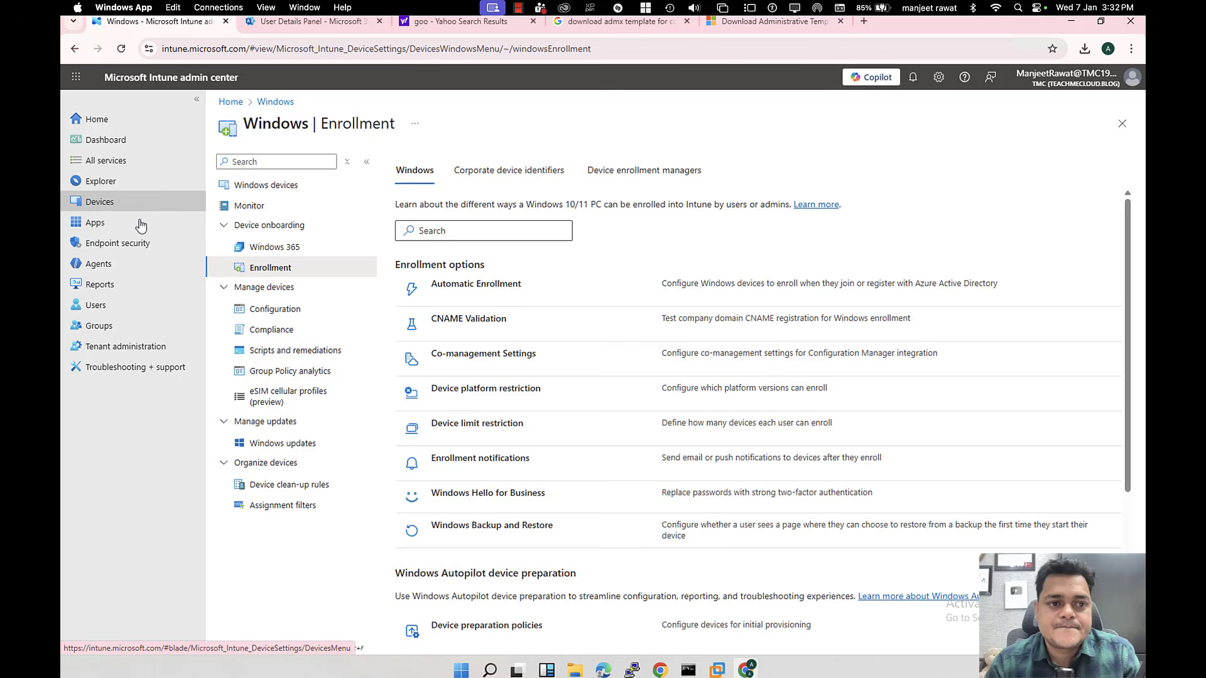
{"action": "left_click", "coordinate": [107, 203]}
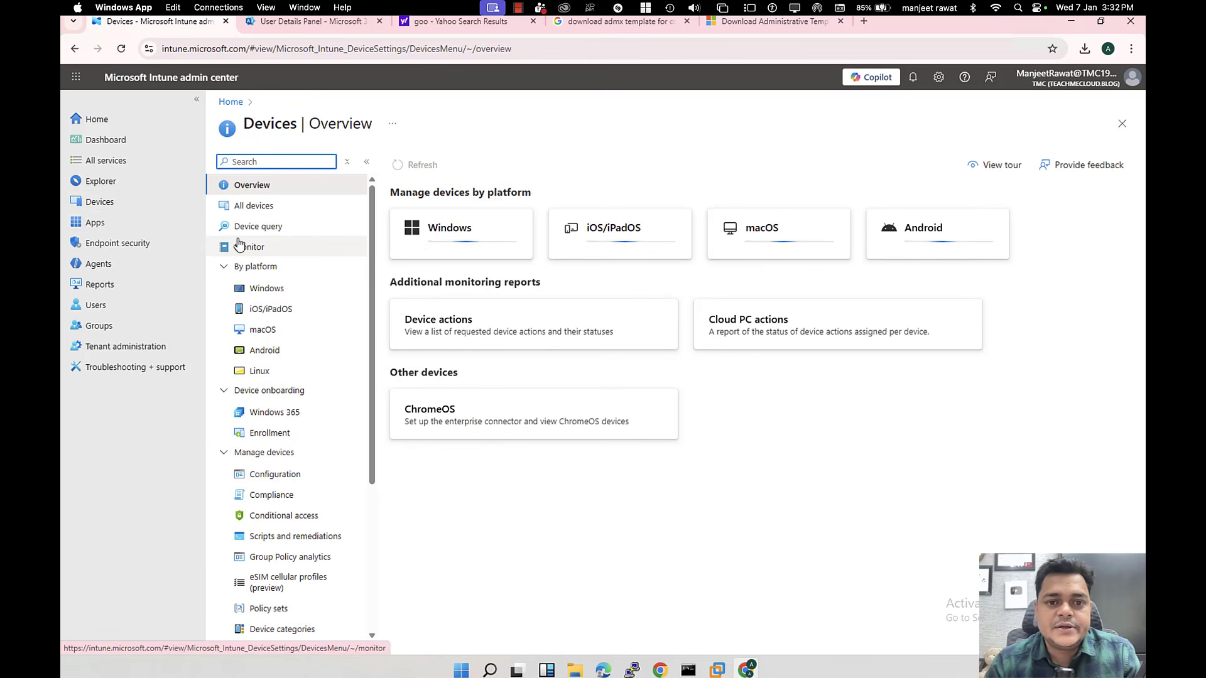
{"action": "left_click", "coordinate": [487, 244]}
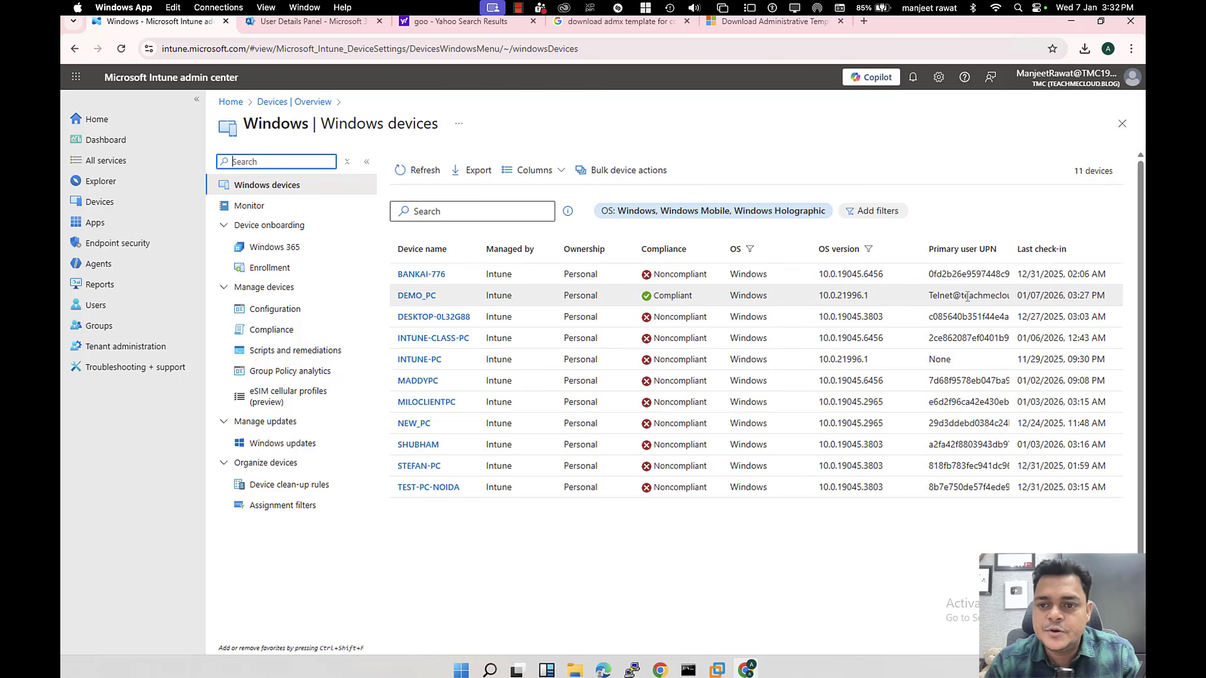
{"action": "left_click_drag", "start_coordinate": [978, 296], "coordinate": [892, 298]}
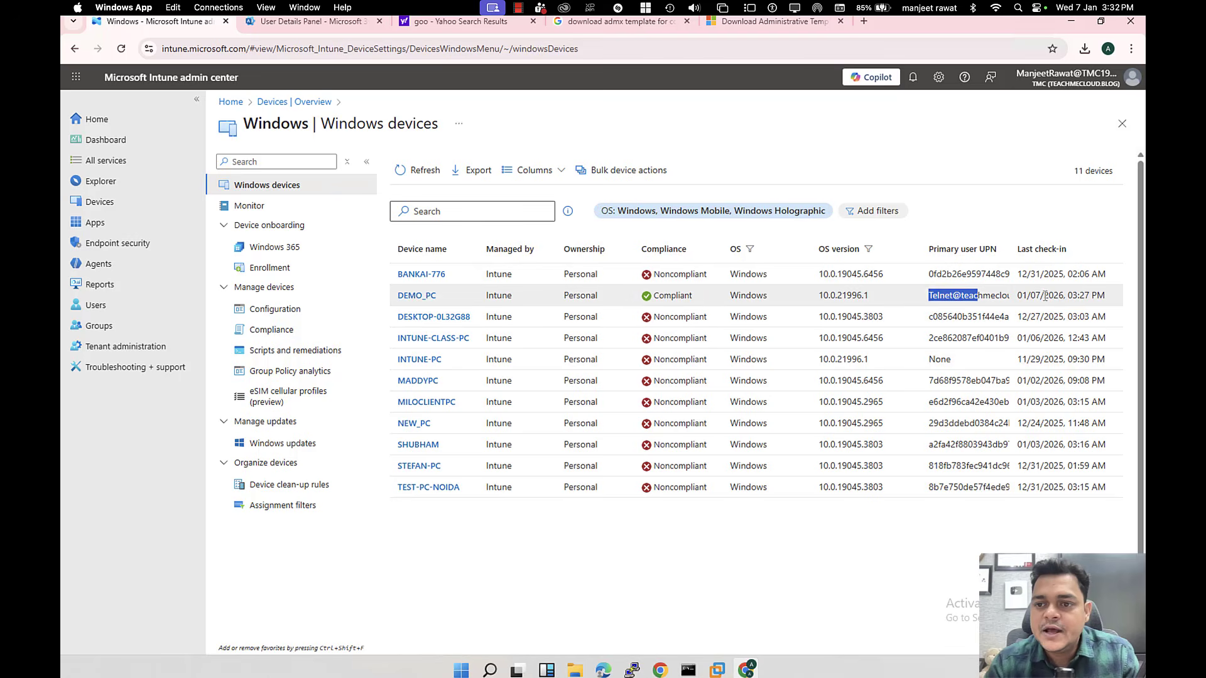
{"action": "left_click_drag", "start_coordinate": [1045, 295], "coordinate": [1016, 296]}
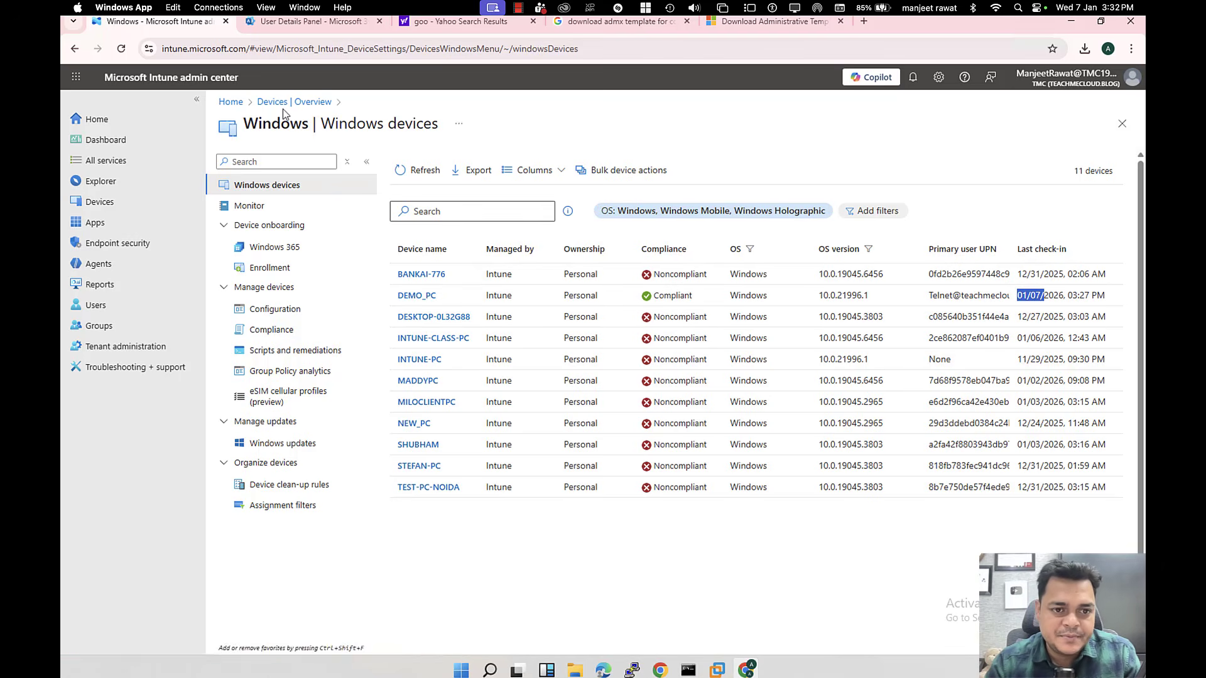
Step: From Windows Configuration's Import ADMX list, start a new import and browse the Desktop for the .admx file
{"action": "left_click", "coordinate": [275, 310]}
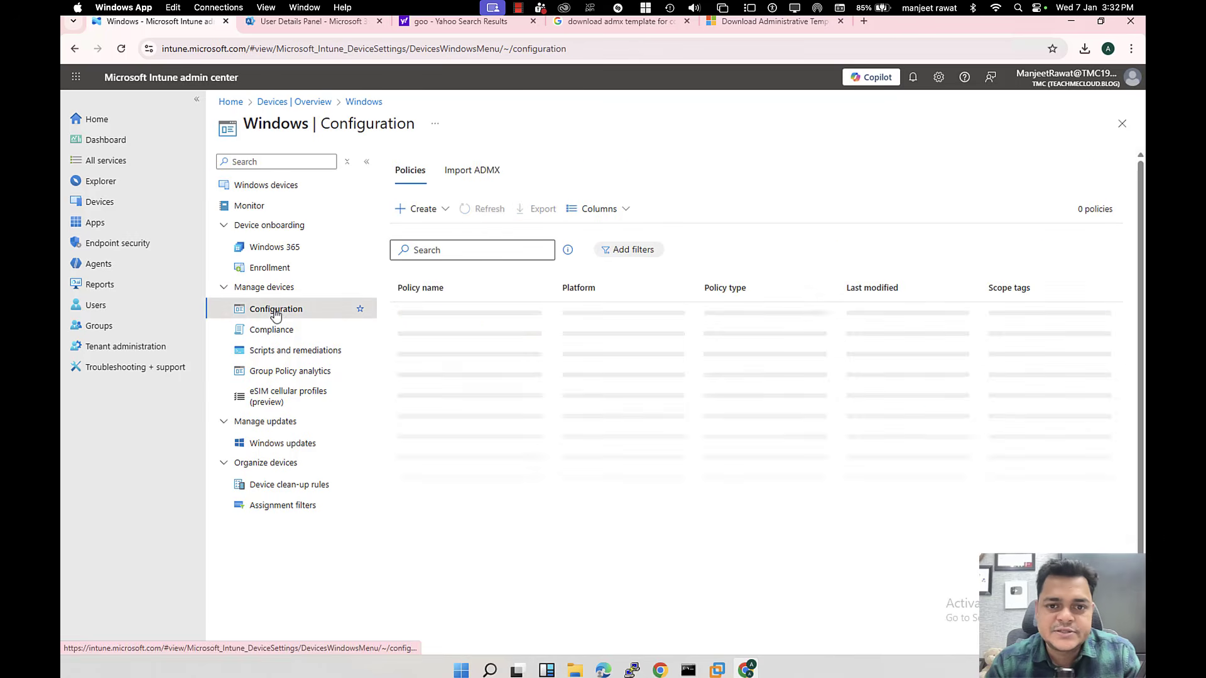
{"action": "left_click", "coordinate": [478, 178]}
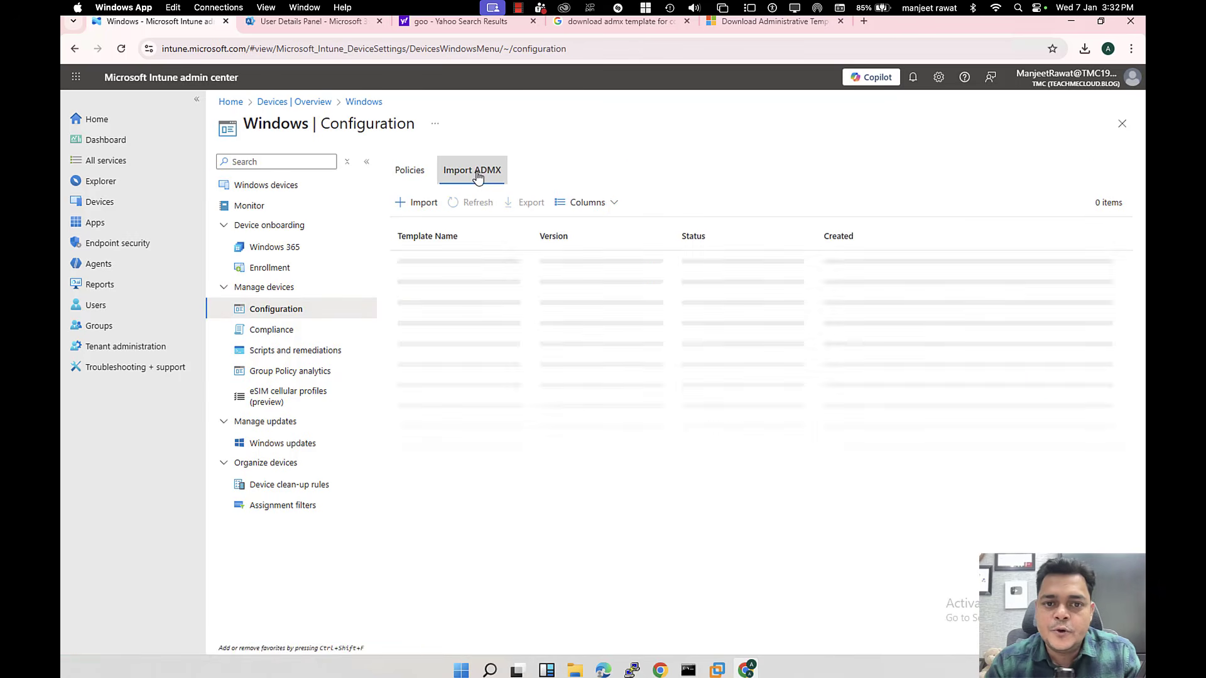
{"action": "left_click", "coordinate": [424, 207]}
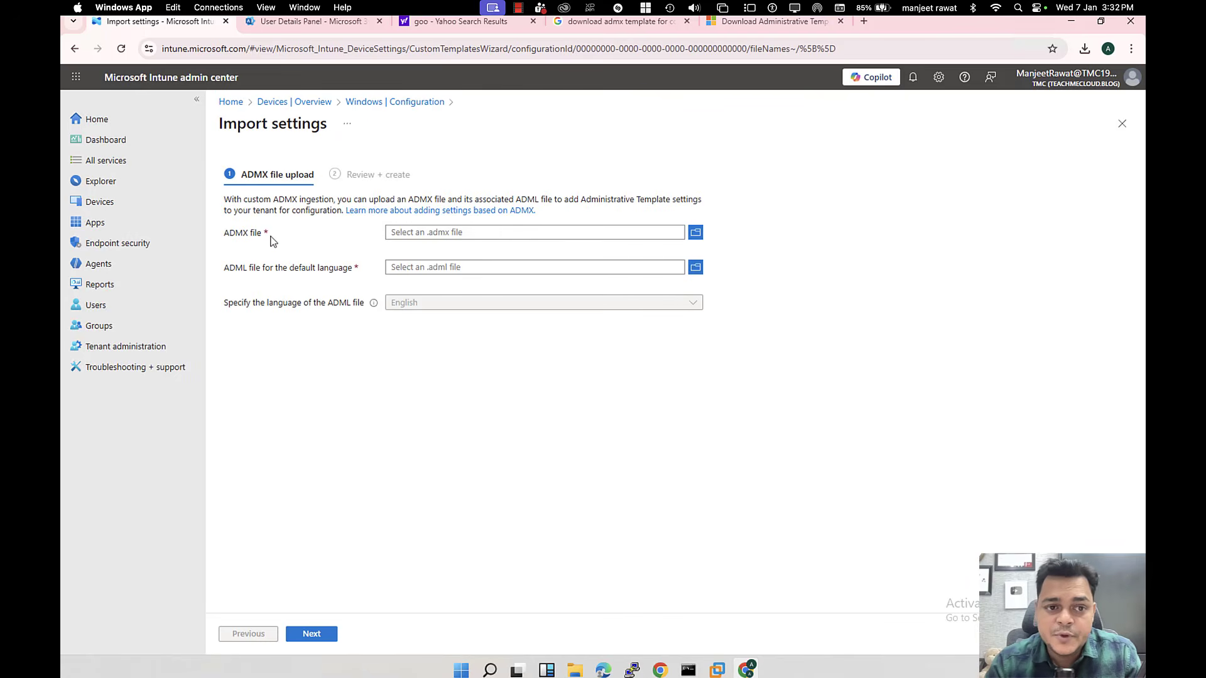
{"action": "left_click_drag", "start_coordinate": [271, 238], "coordinate": [208, 239]}
{"action": "left_click_drag", "start_coordinate": [344, 270], "coordinate": [246, 271]}
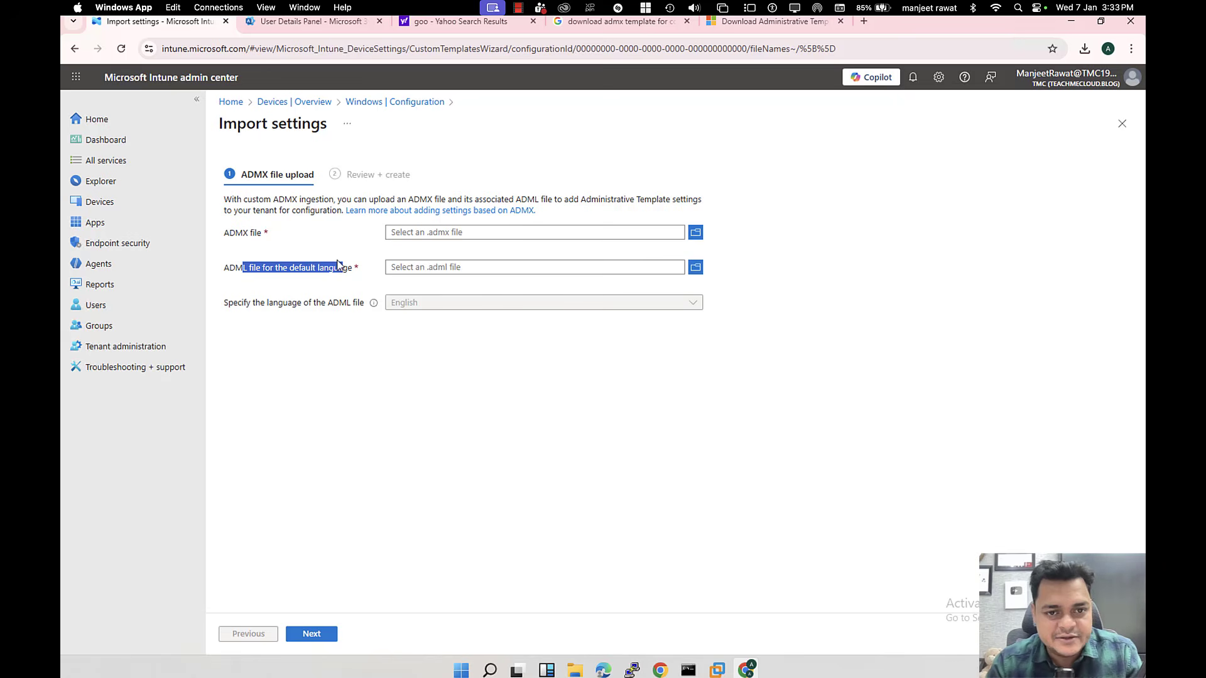
{"action": "left_click", "coordinate": [861, 222]}
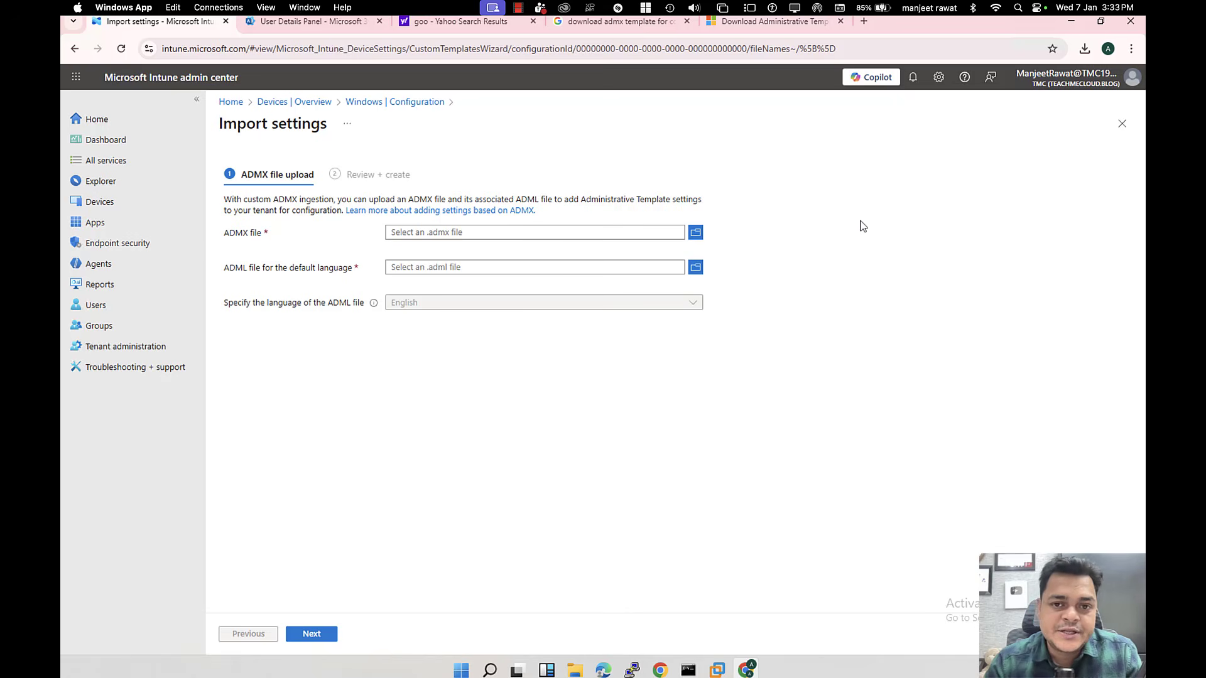
{"action": "left_click", "coordinate": [697, 235]}
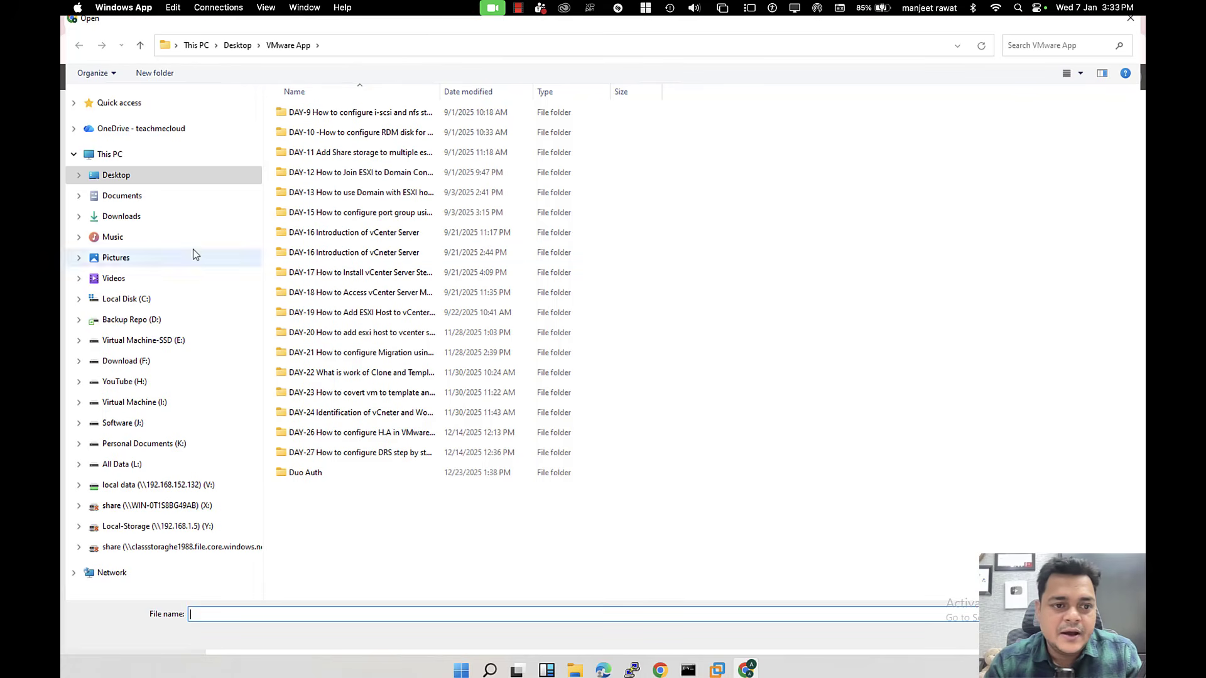
{"action": "left_click", "coordinate": [116, 179]}
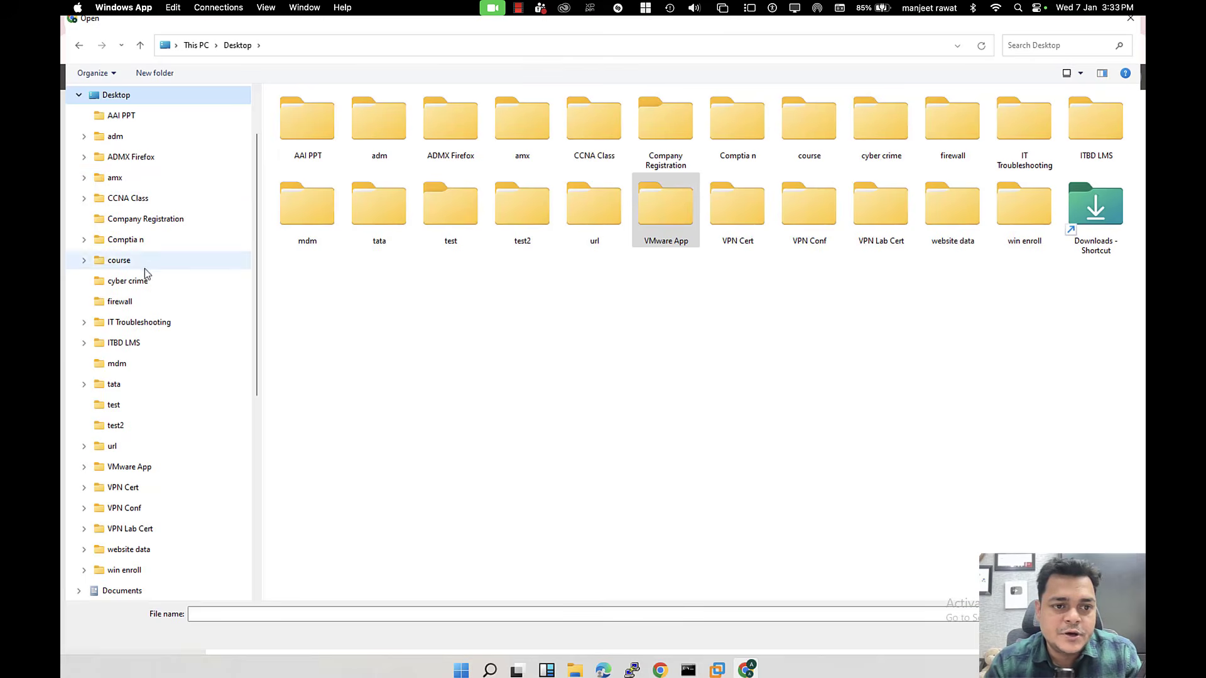
Step: Browse to C:\Program Files (x86)\Microsoft Group Policy\...\(24H2)\PolicyDefinitions, then cancel without choosing a file
{"action": "double_click", "coordinate": [129, 99]}
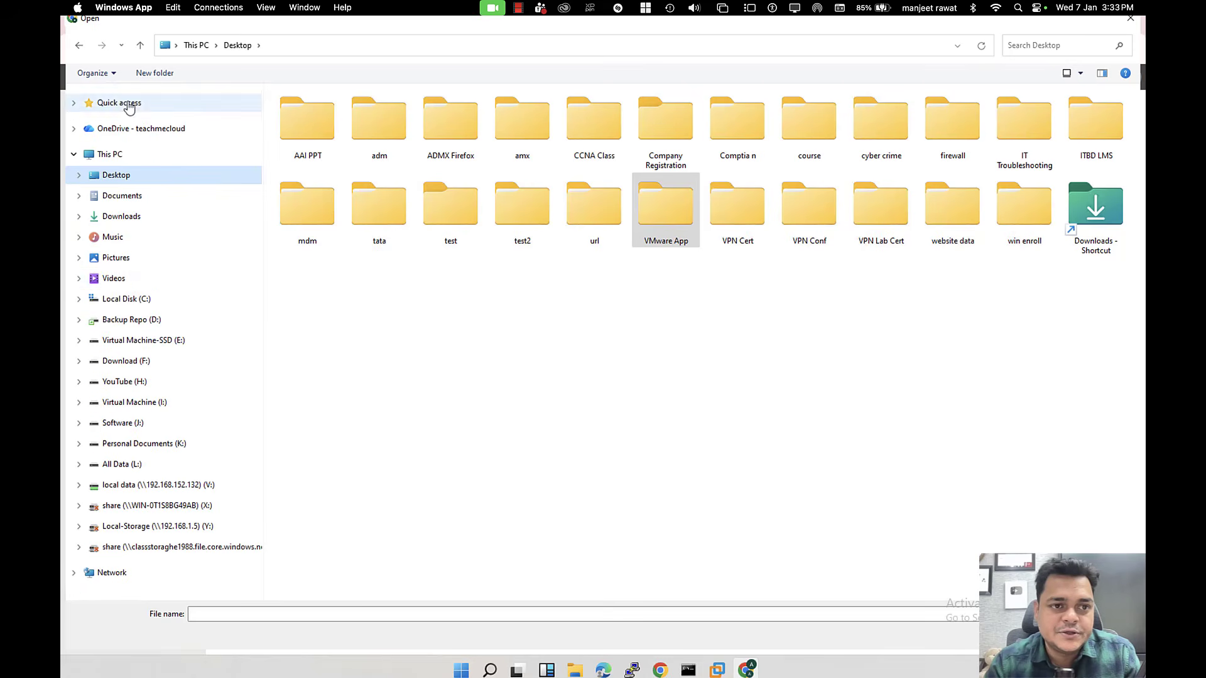
{"action": "left_click", "coordinate": [125, 299]}
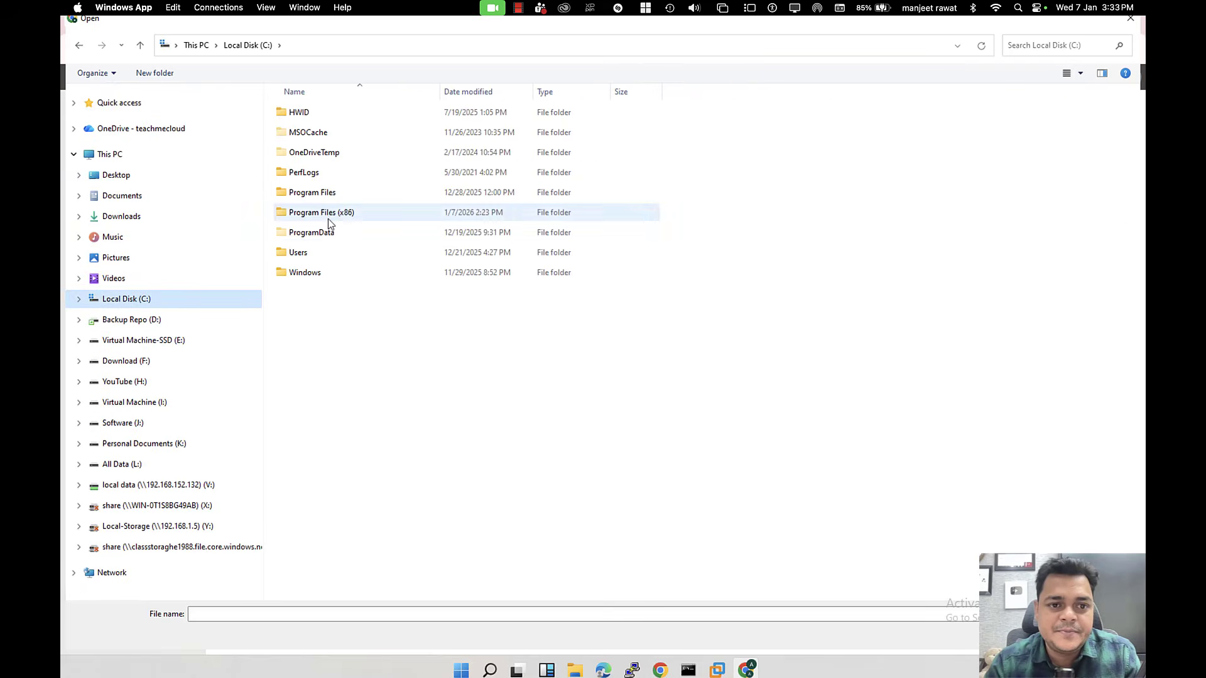
{"action": "double_click", "coordinate": [328, 219]}
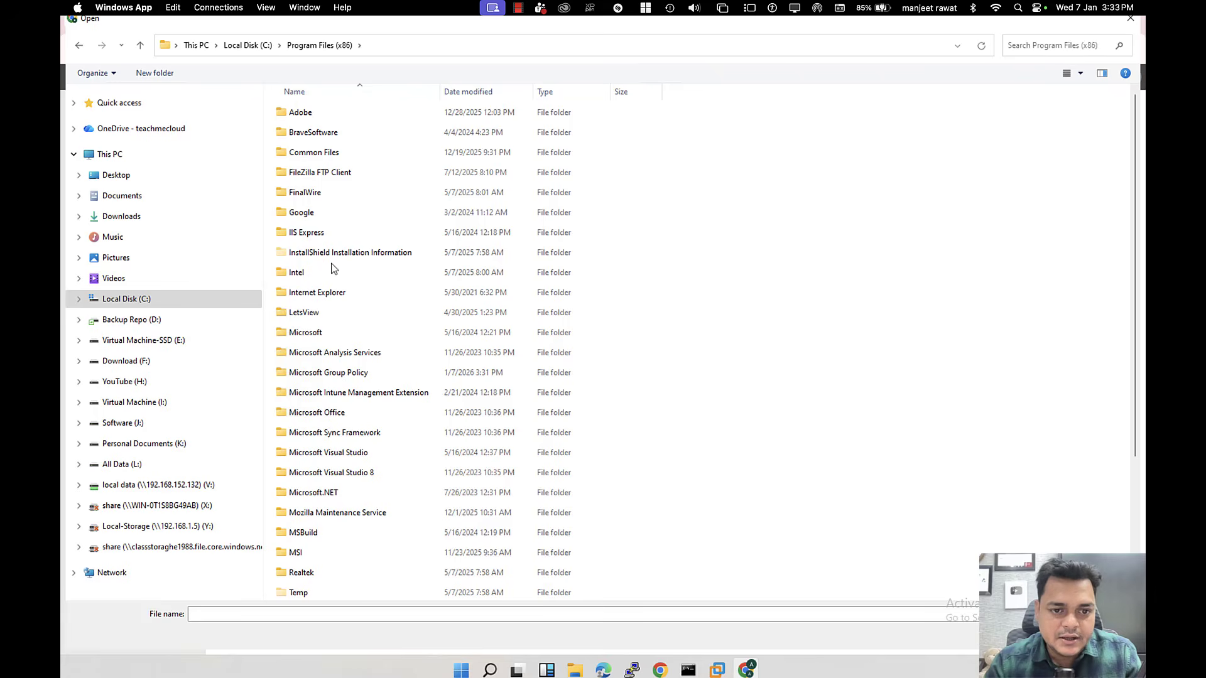
{"action": "double_click", "coordinate": [328, 373]}
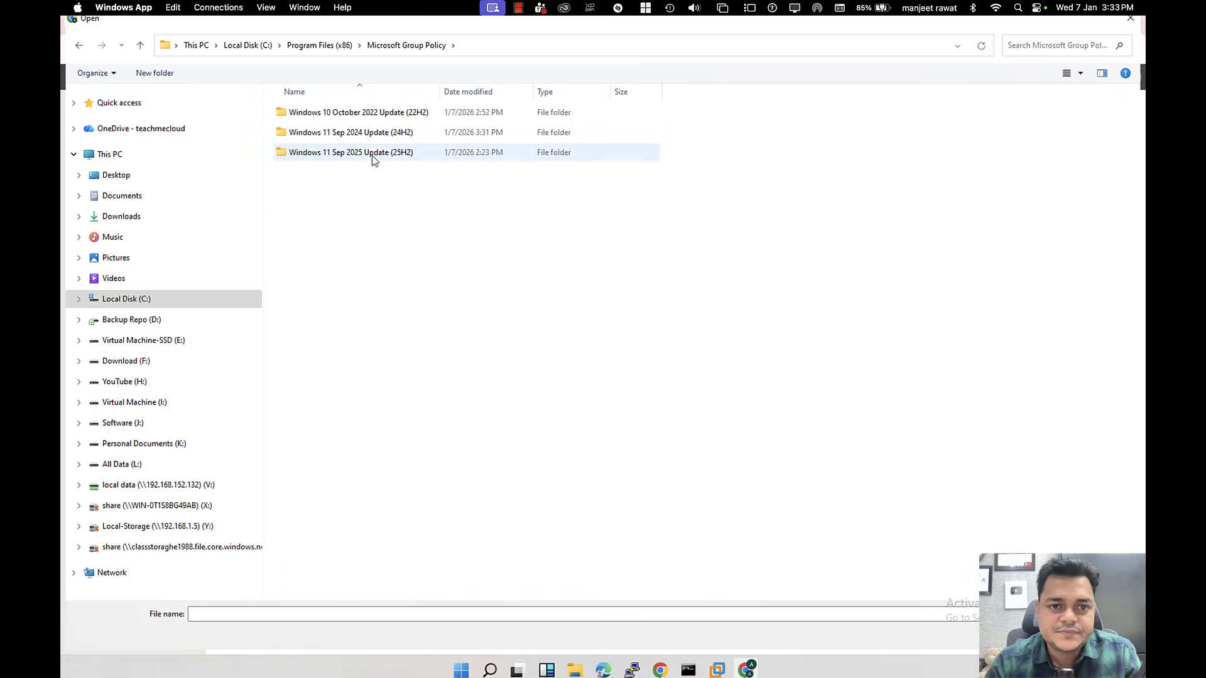
{"action": "double_click", "coordinate": [383, 133]}
{"action": "double_click", "coordinate": [326, 112]}
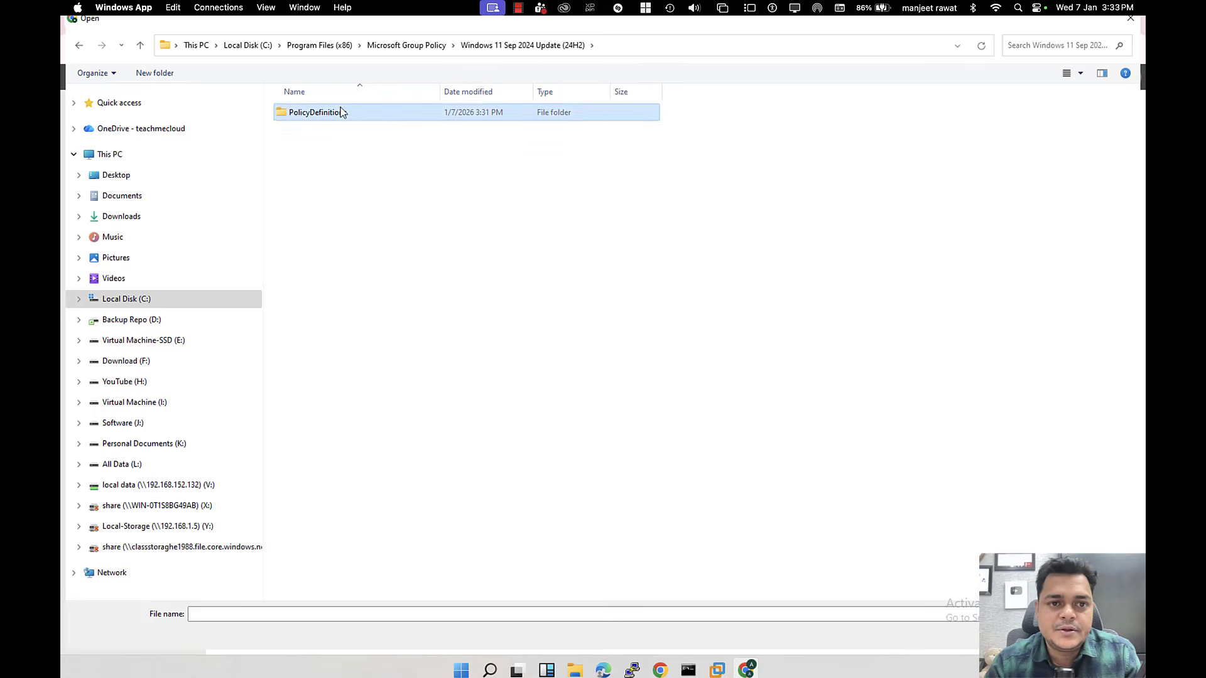
{"action": "scroll", "coordinate": [336, 377], "scroll_direction": "down", "scroll_amount": 3}
{"action": "scroll", "coordinate": [331, 390], "scroll_direction": "down", "scroll_amount": 5}
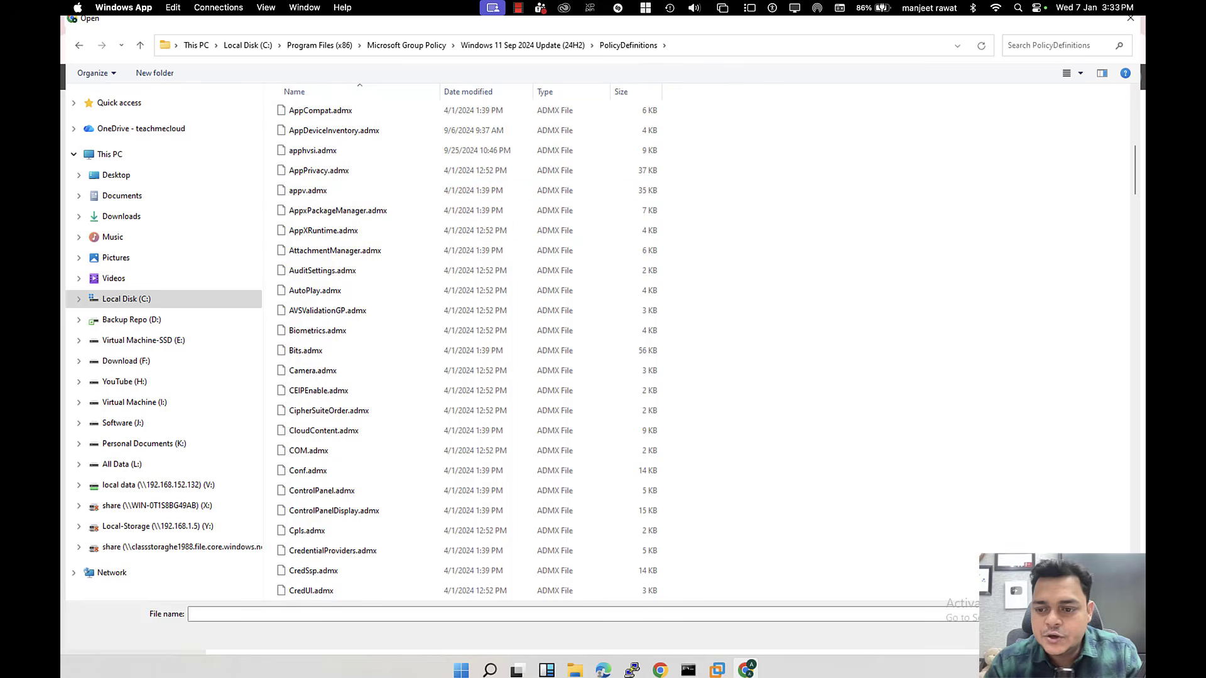
{"action": "left_click", "coordinate": [1095, 638]}
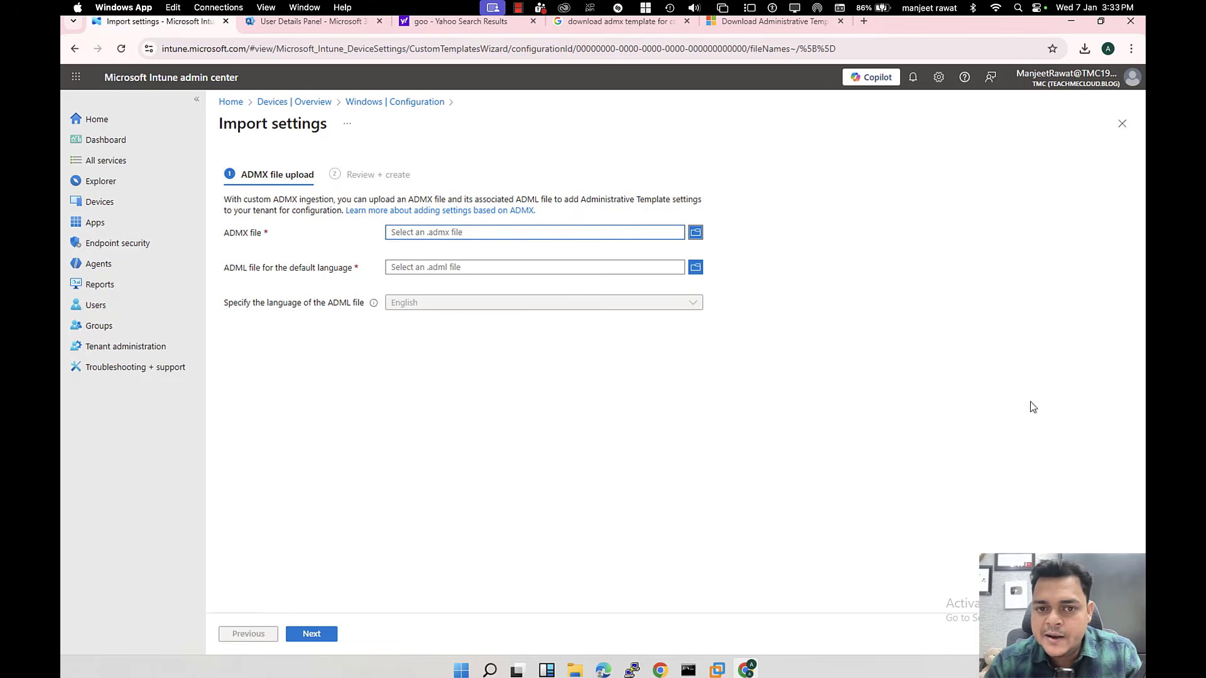
Step: Upload ControlPanel.admx and ControlPanel.adml from the Desktop test2 folder into the import form
{"action": "left_click", "coordinate": [695, 232]}
{"action": "left_click", "coordinate": [122, 180]}
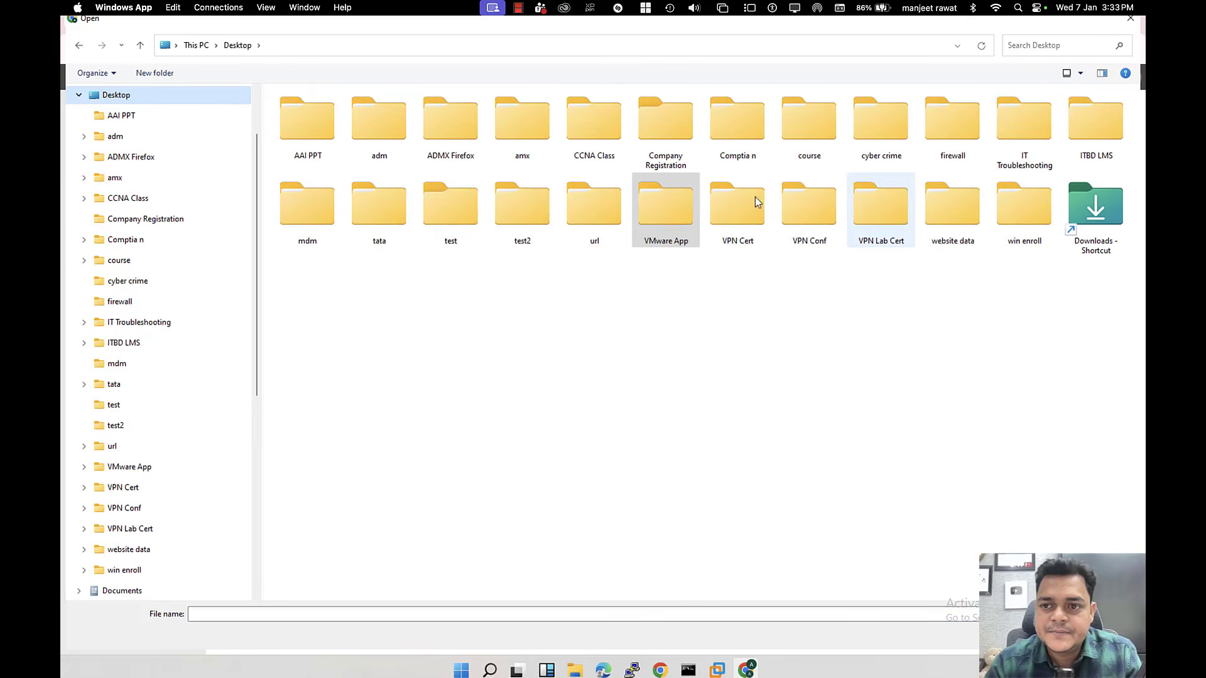
{"action": "double_click", "coordinate": [308, 221]}
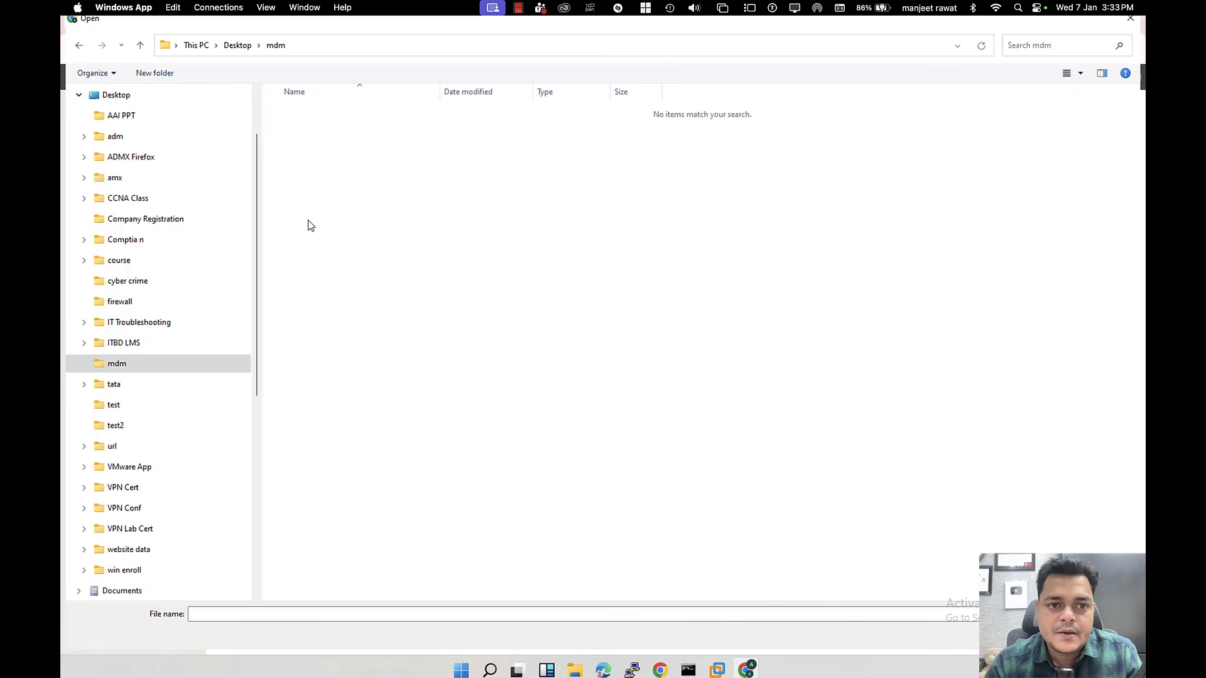
{"action": "left_click", "coordinate": [234, 49]}
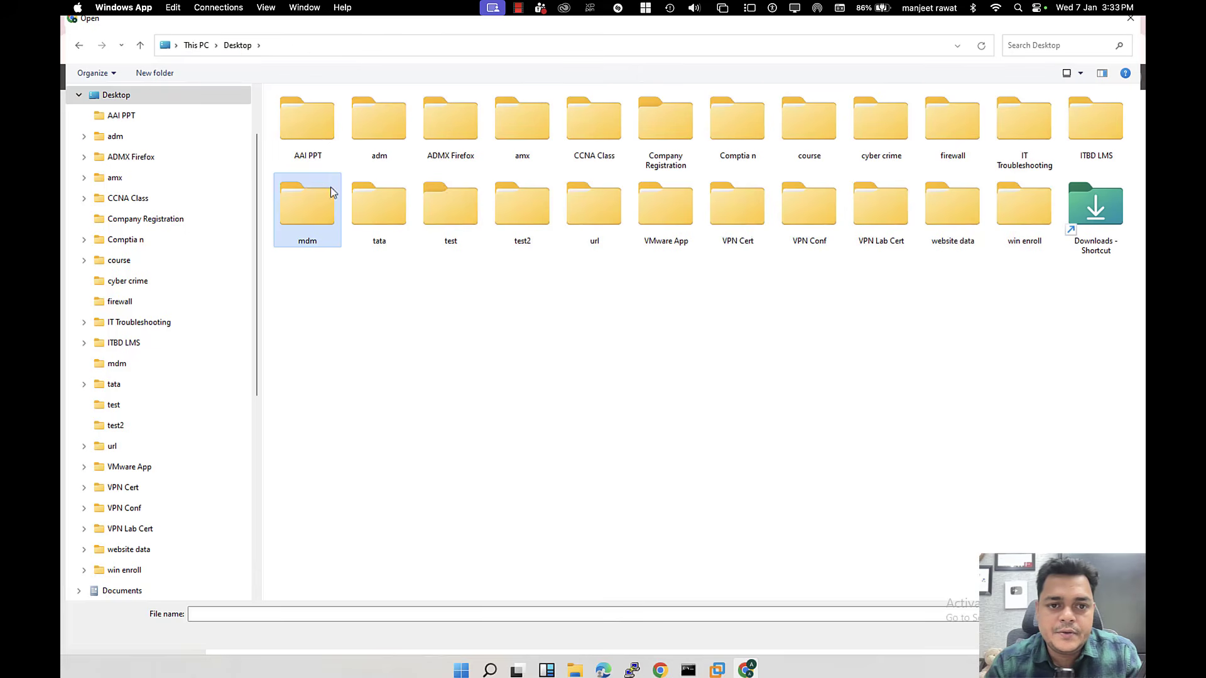
{"action": "double_click", "coordinate": [530, 217]}
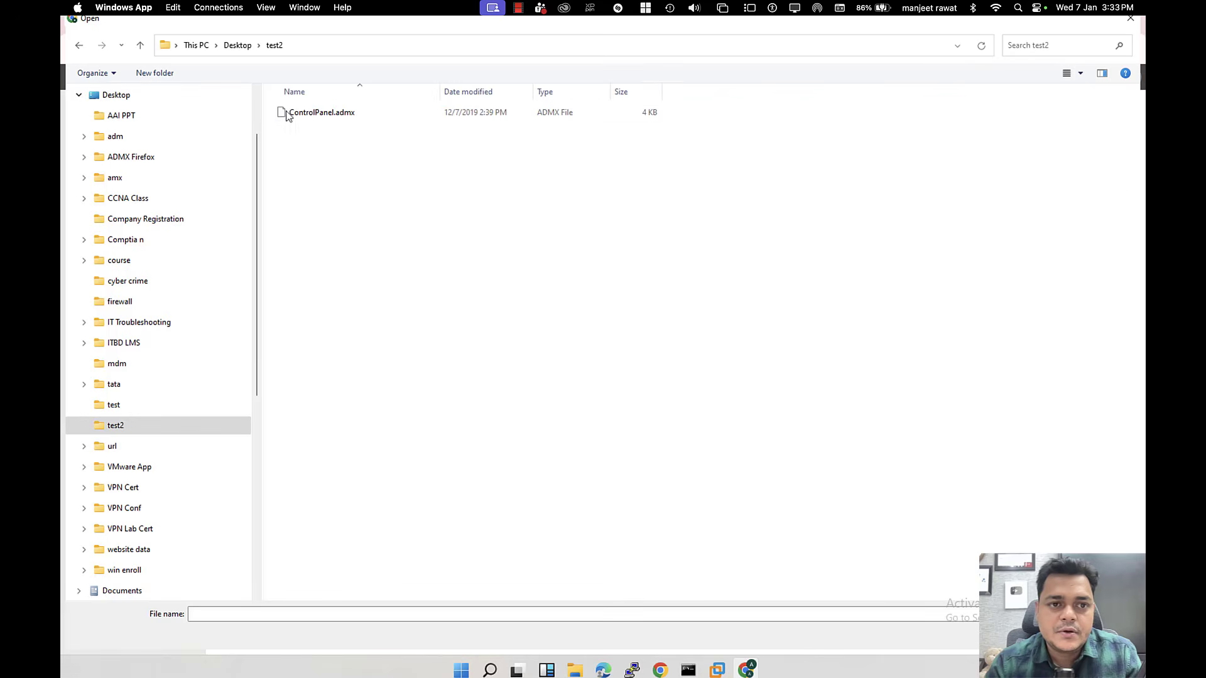
{"action": "double_click", "coordinate": [331, 115]}
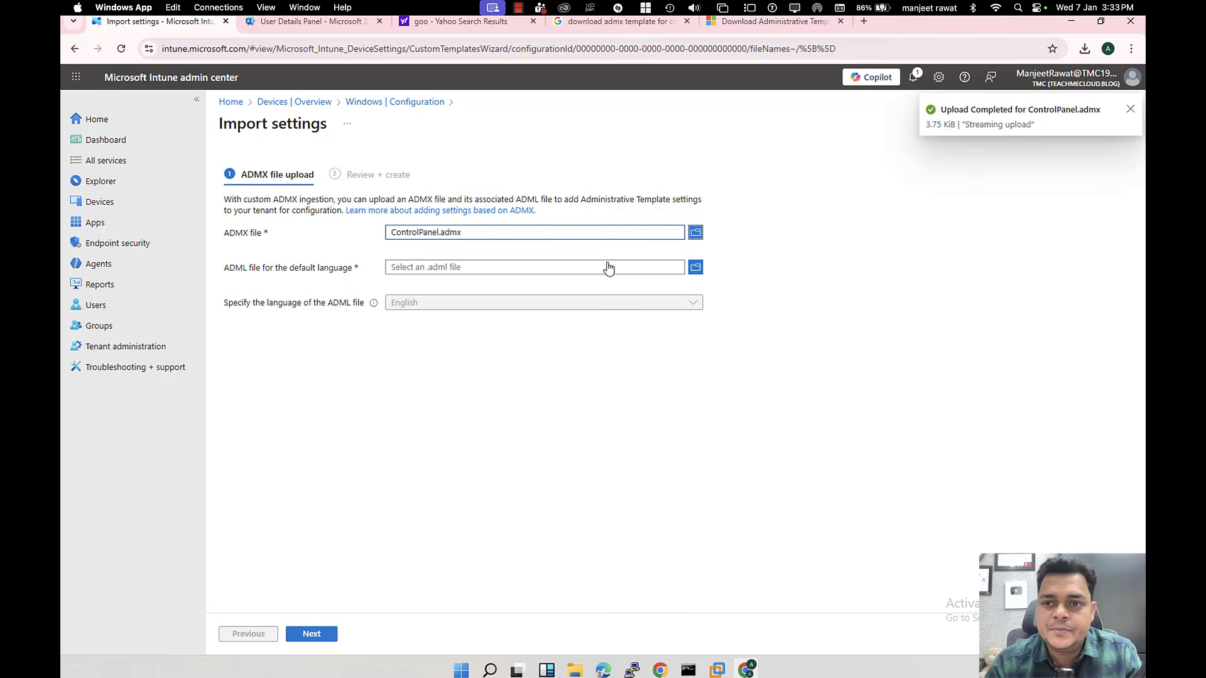
{"action": "left_click", "coordinate": [697, 270]}
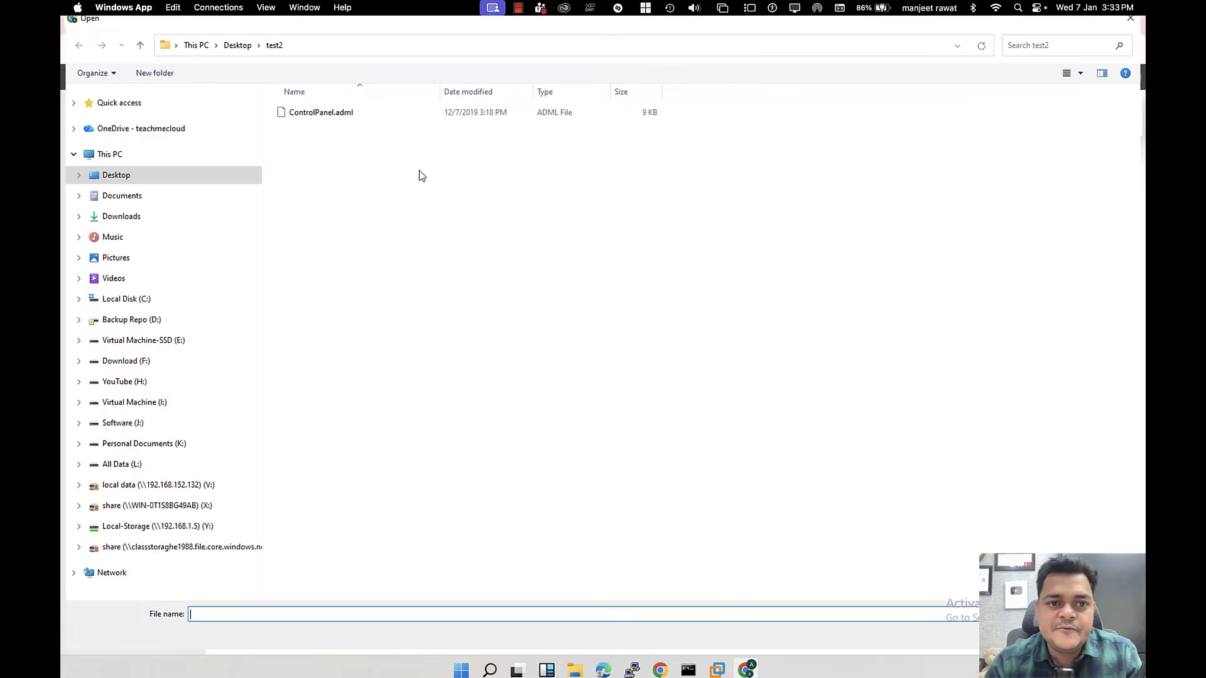
{"action": "double_click", "coordinate": [332, 118]}
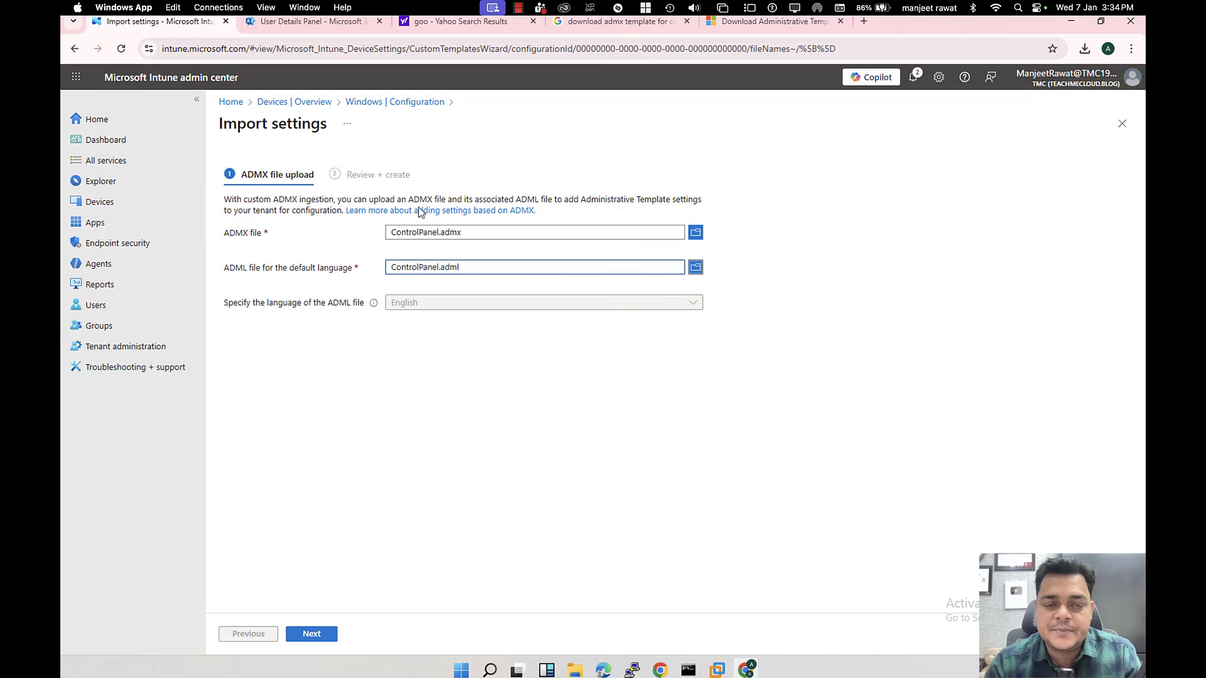
Step: Replace the ADMX file with mozilla.admx from Desktop > ADMX Firefox > windows
{"action": "left_click", "coordinate": [695, 232]}
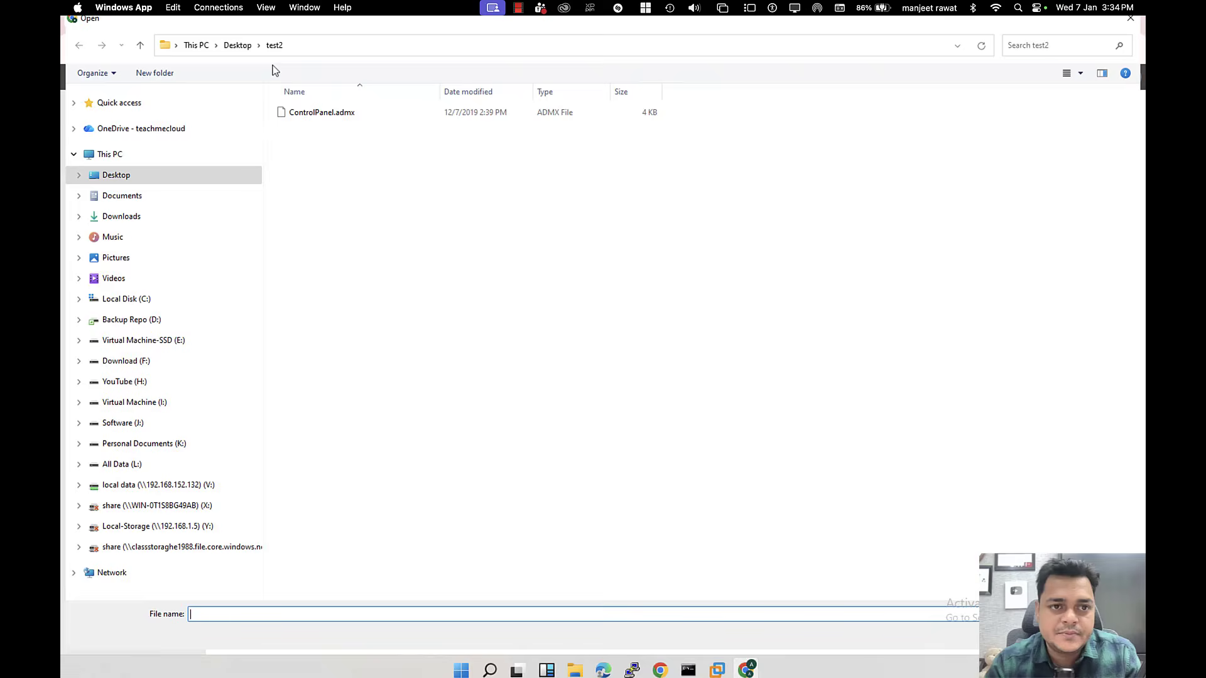
{"action": "left_click", "coordinate": [236, 46]}
{"action": "double_click", "coordinate": [455, 217]}
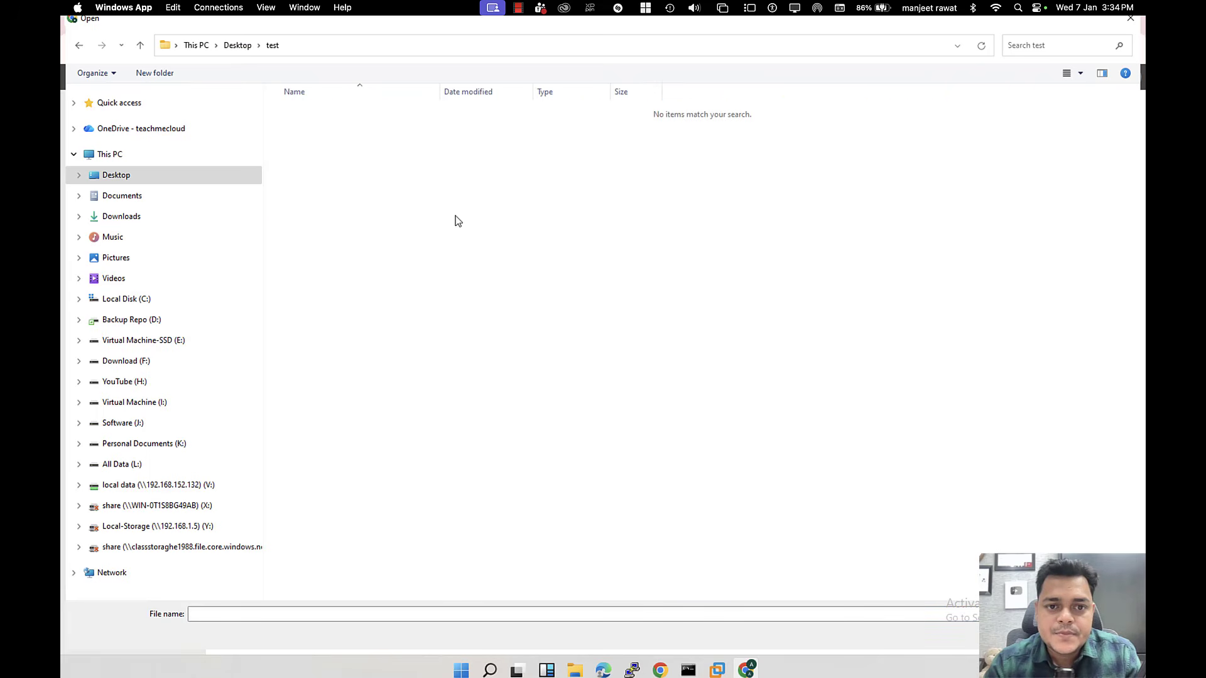
{"action": "left_click", "coordinate": [237, 46]}
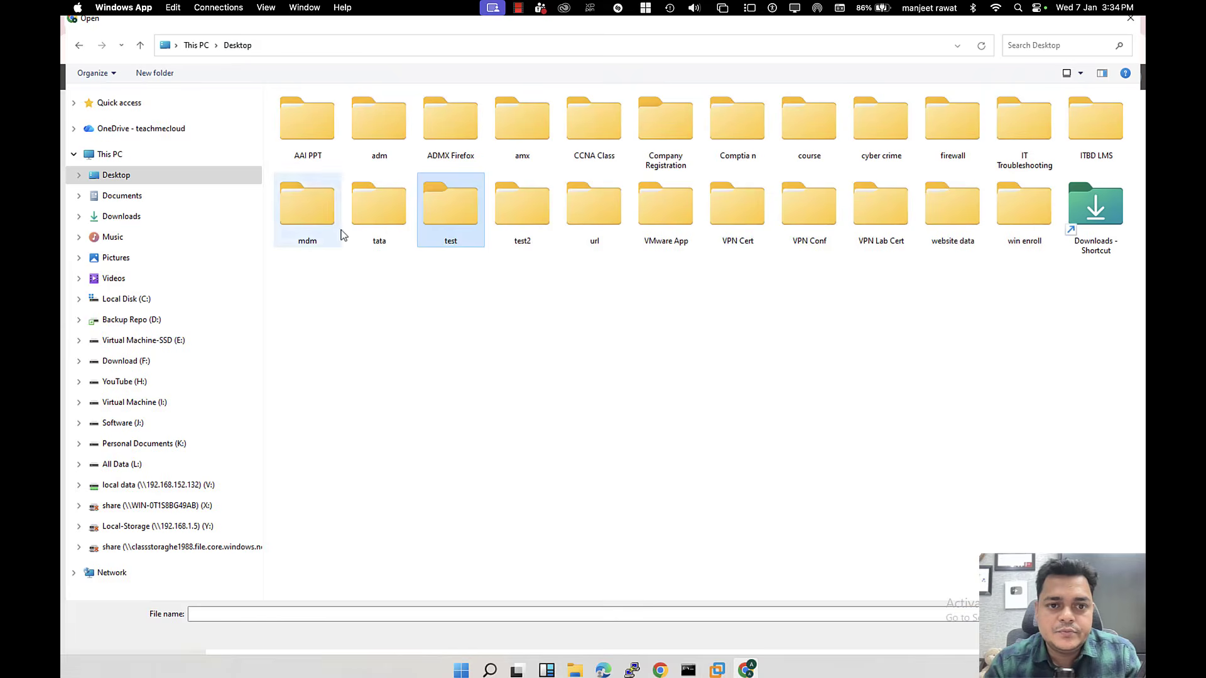
{"action": "double_click", "coordinate": [390, 228]}
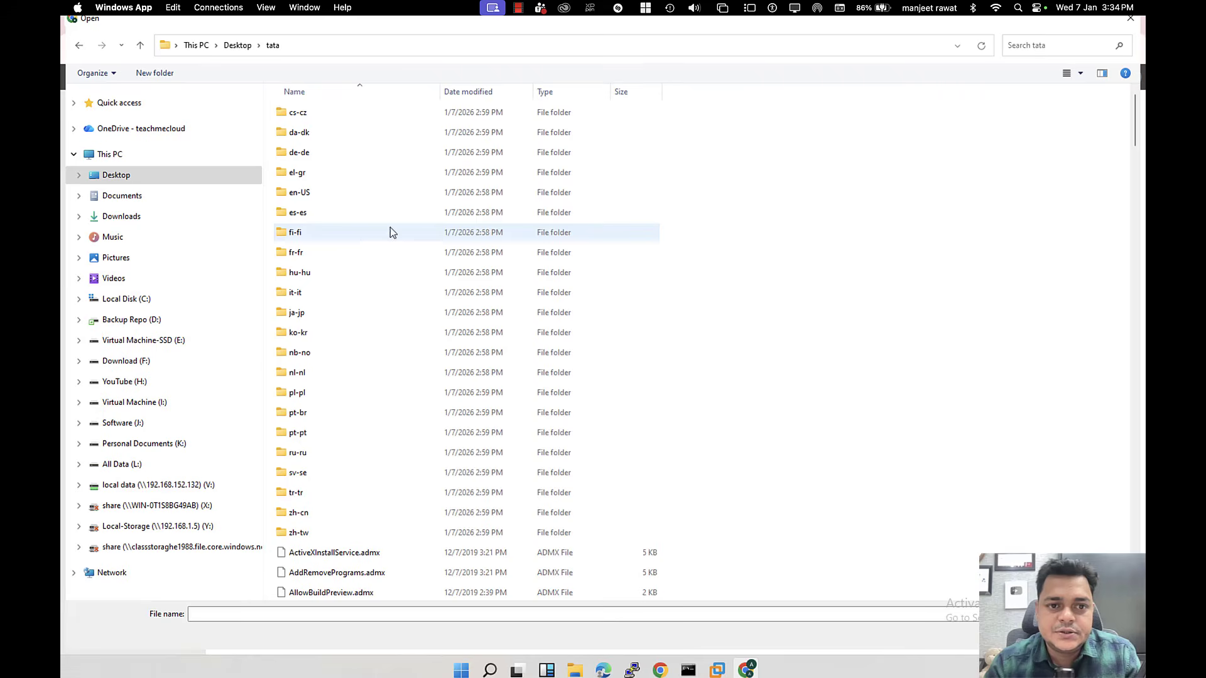
{"action": "left_click", "coordinate": [237, 46]}
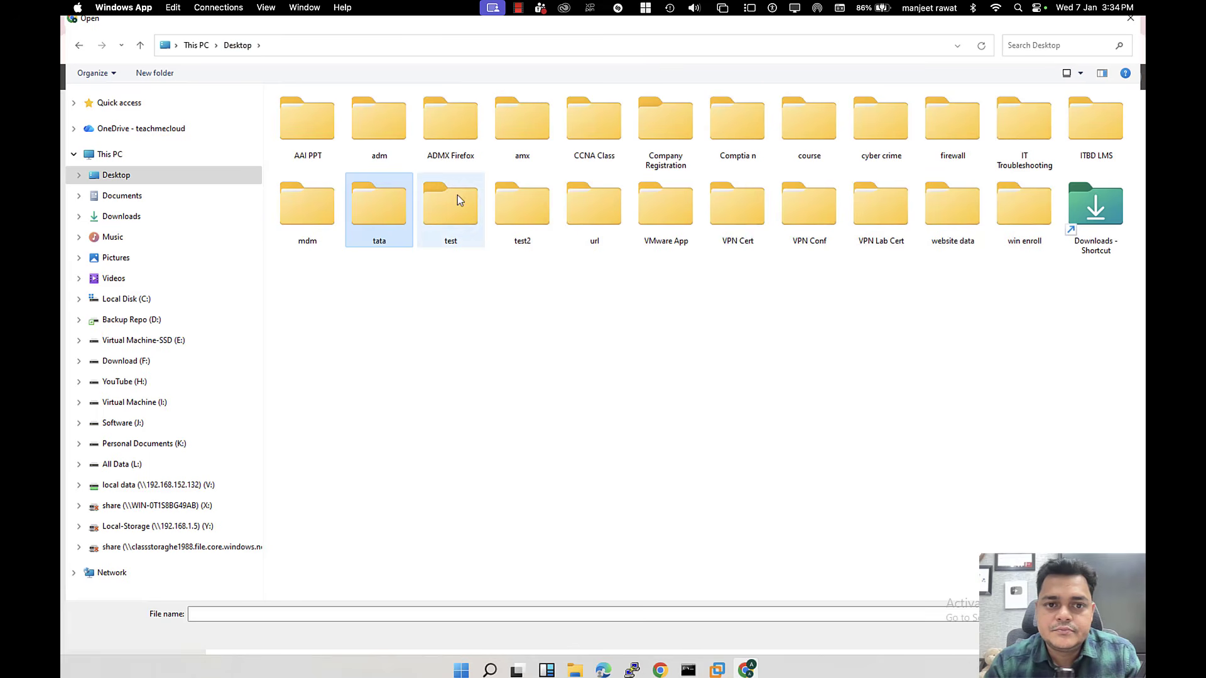
{"action": "left_click", "coordinate": [455, 123]}
{"action": "double_click", "coordinate": [455, 122]}
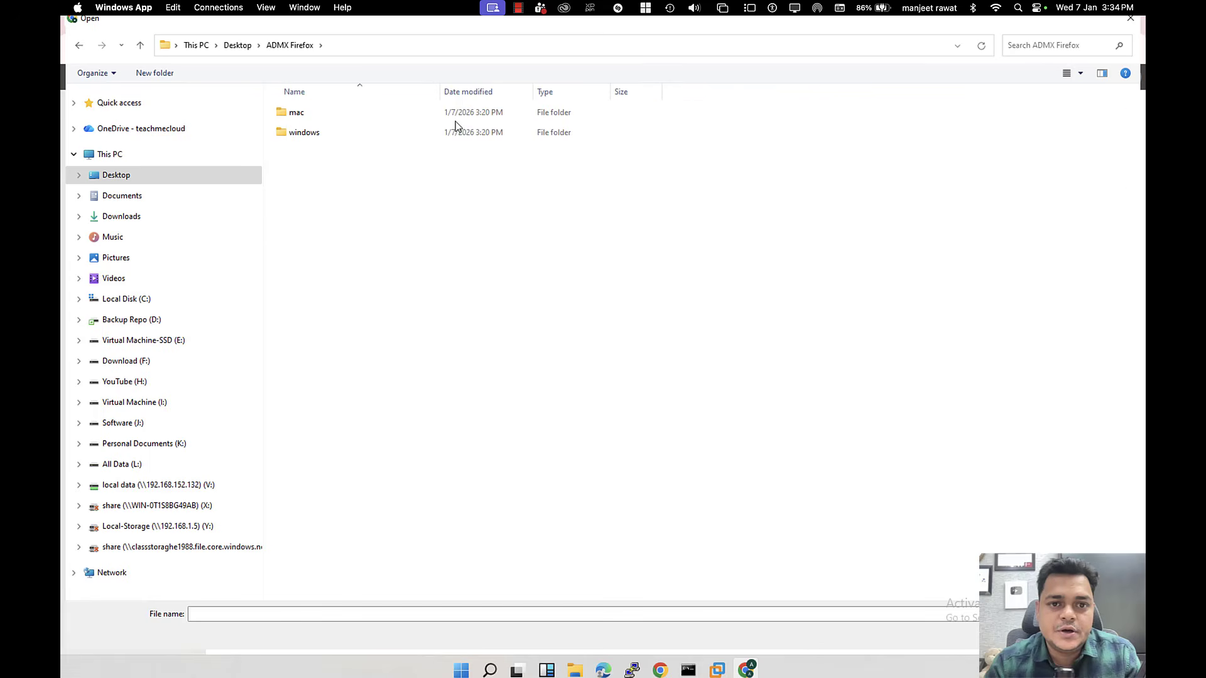
{"action": "left_click", "coordinate": [321, 135]}
{"action": "double_click", "coordinate": [321, 134]}
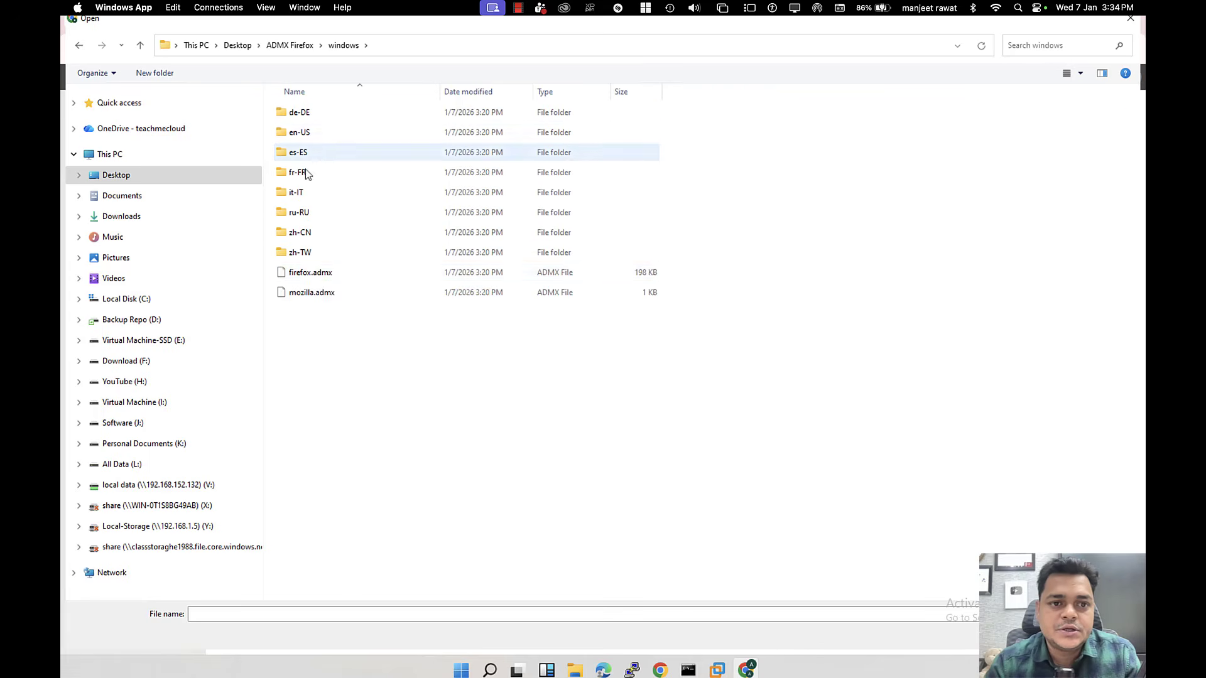
{"action": "double_click", "coordinate": [323, 275]}
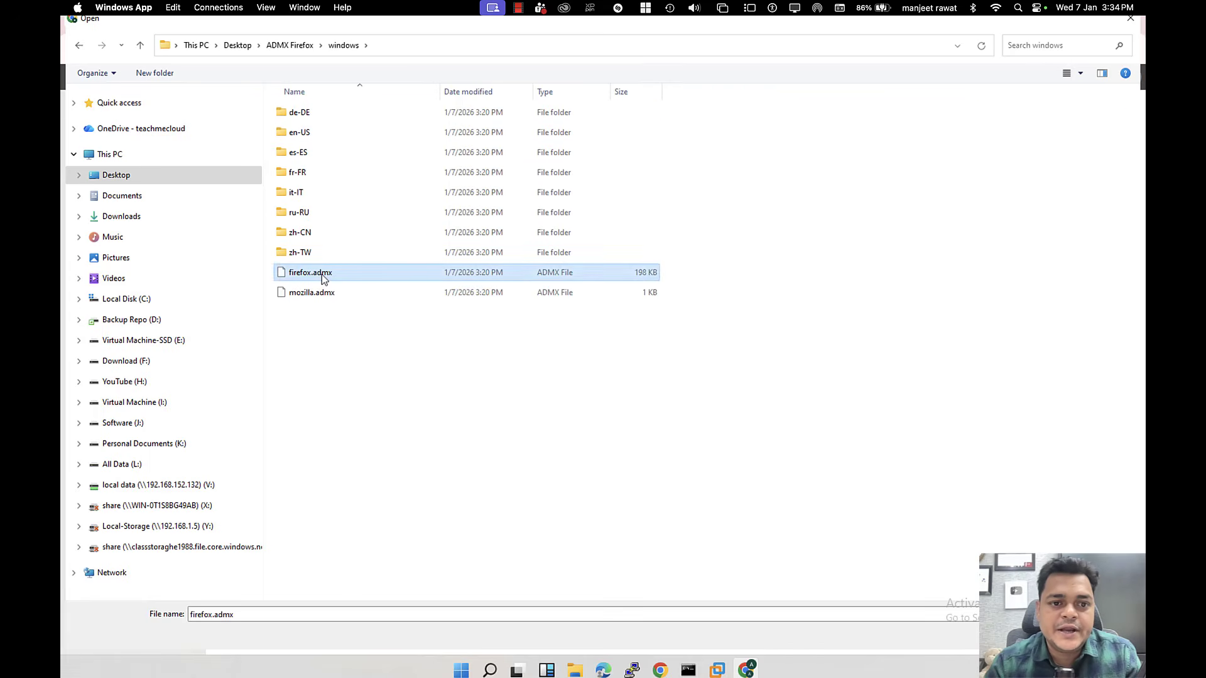
{"action": "left_click", "coordinate": [695, 232]}
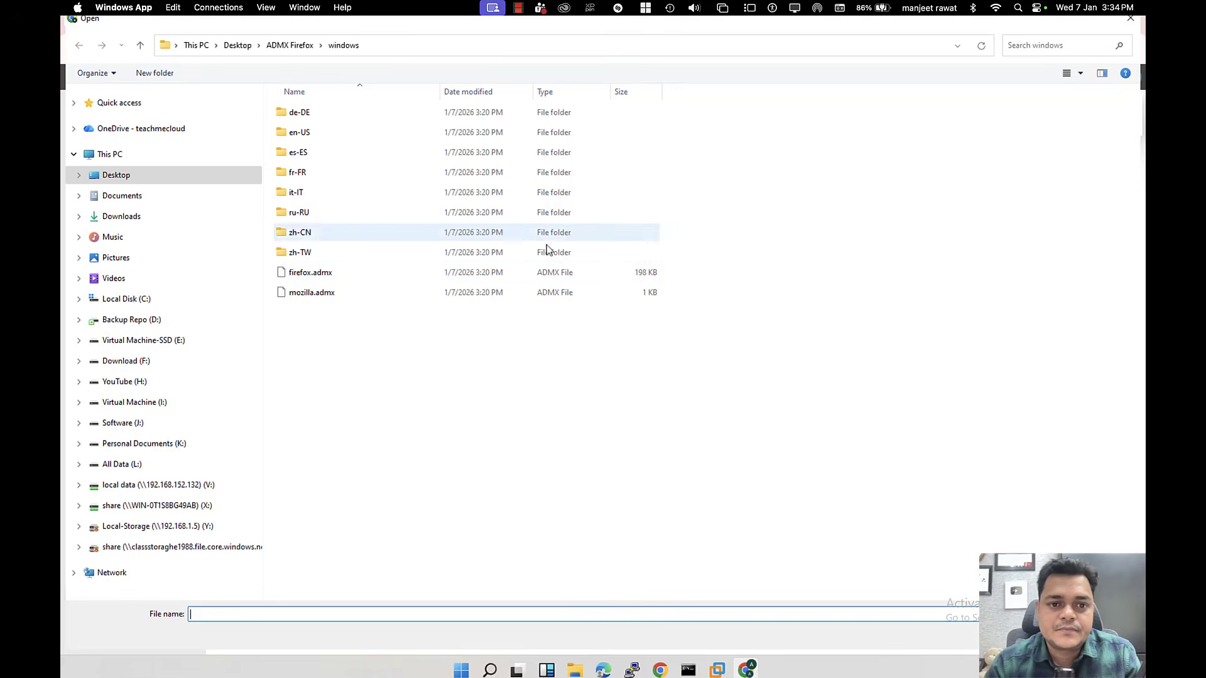
{"action": "left_click", "coordinate": [317, 294]}
{"action": "double_click", "coordinate": [323, 293]}
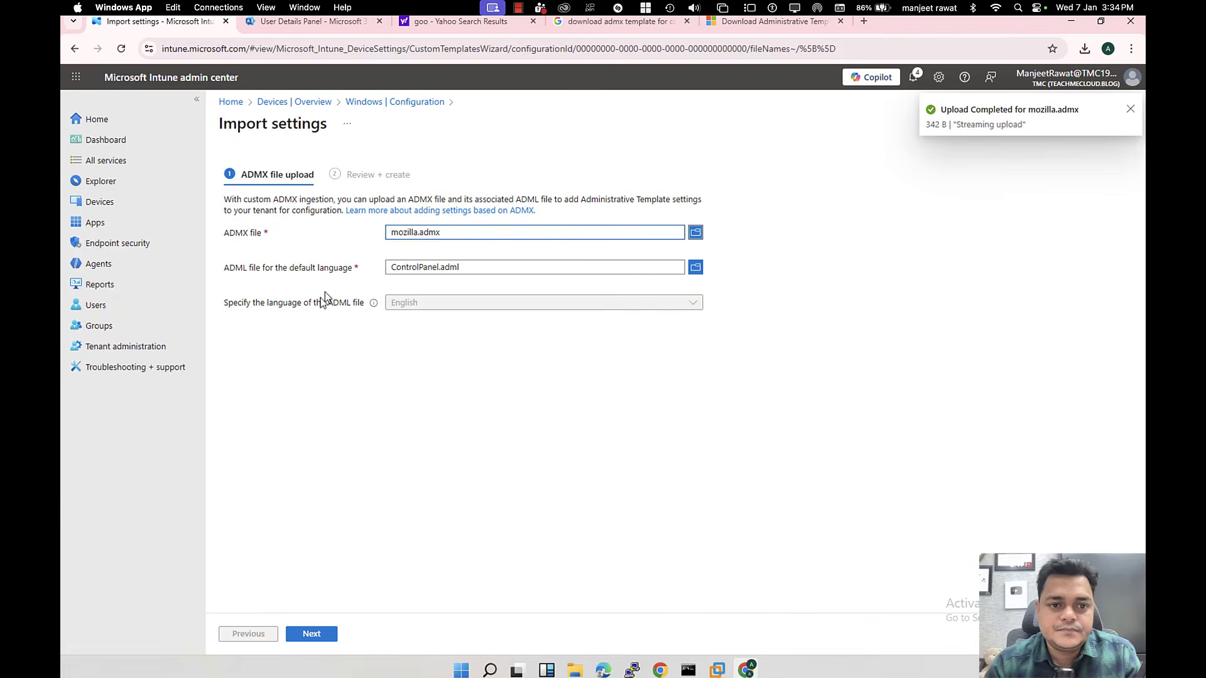
Step: Add en-US mozilla.adml, create the import and refresh until mozilla.admx is Available
{"action": "left_click", "coordinate": [696, 267]}
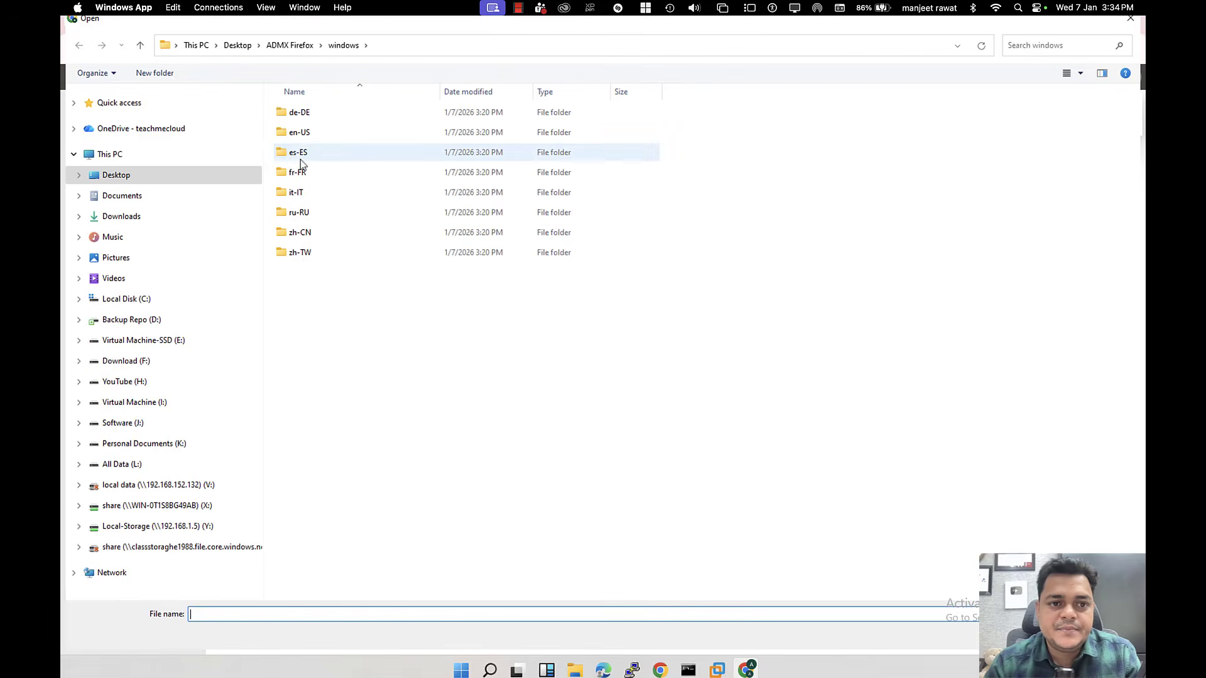
{"action": "double_click", "coordinate": [299, 137]}
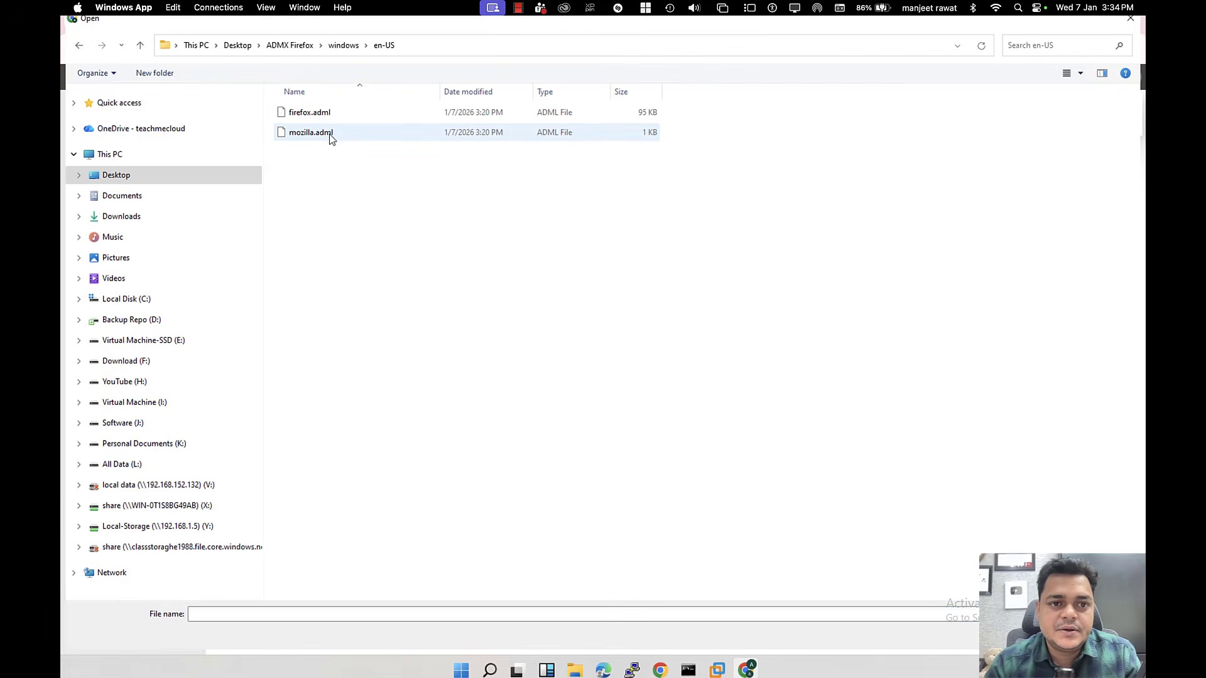
{"action": "double_click", "coordinate": [324, 135]}
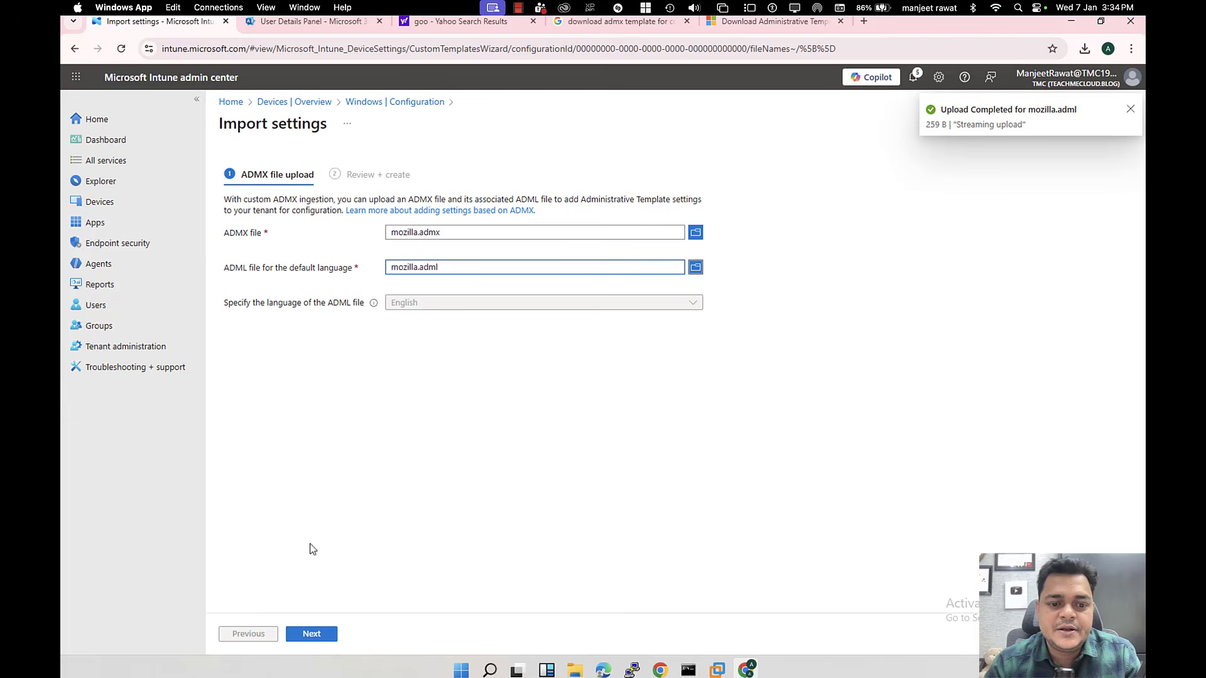
{"action": "left_click", "coordinate": [311, 635]}
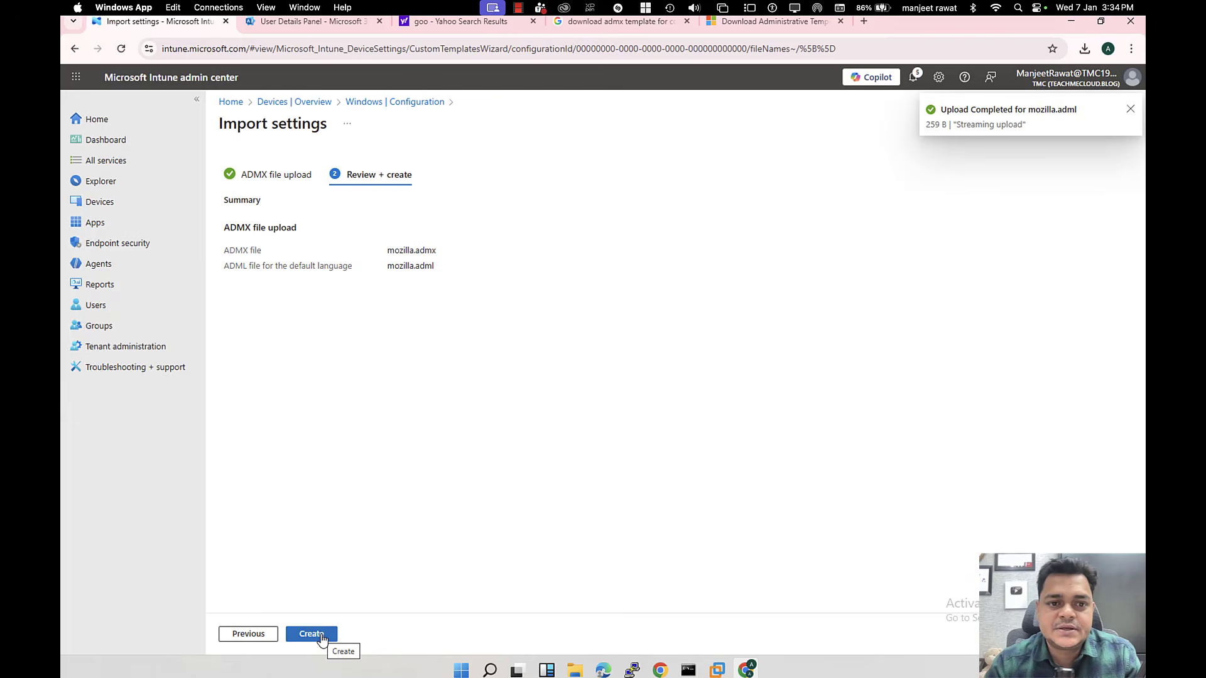
{"action": "left_click", "coordinate": [322, 636]}
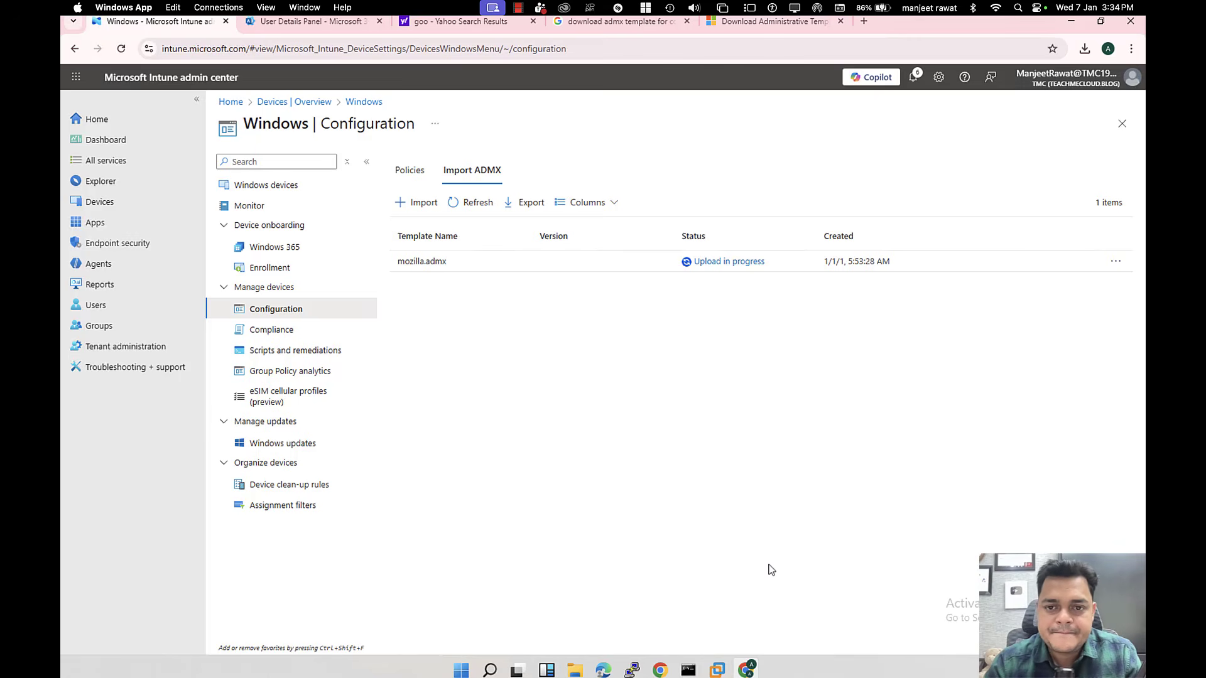
{"action": "left_click", "coordinate": [476, 210]}
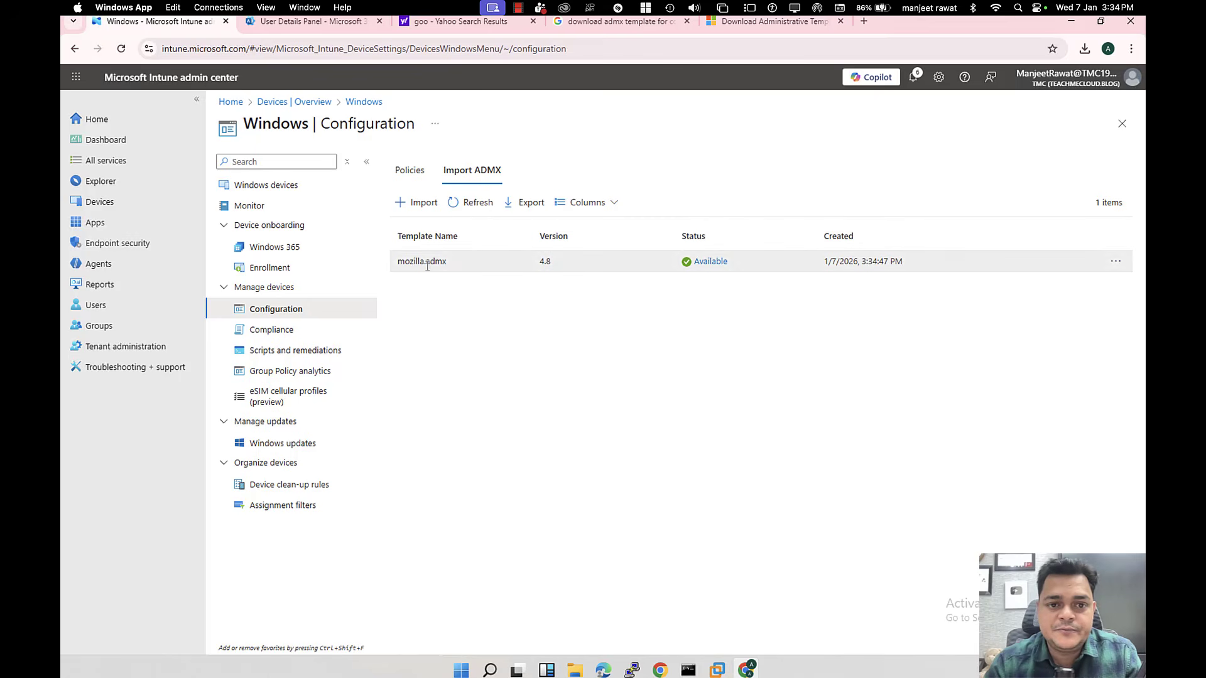
{"action": "left_click", "coordinate": [424, 204]}
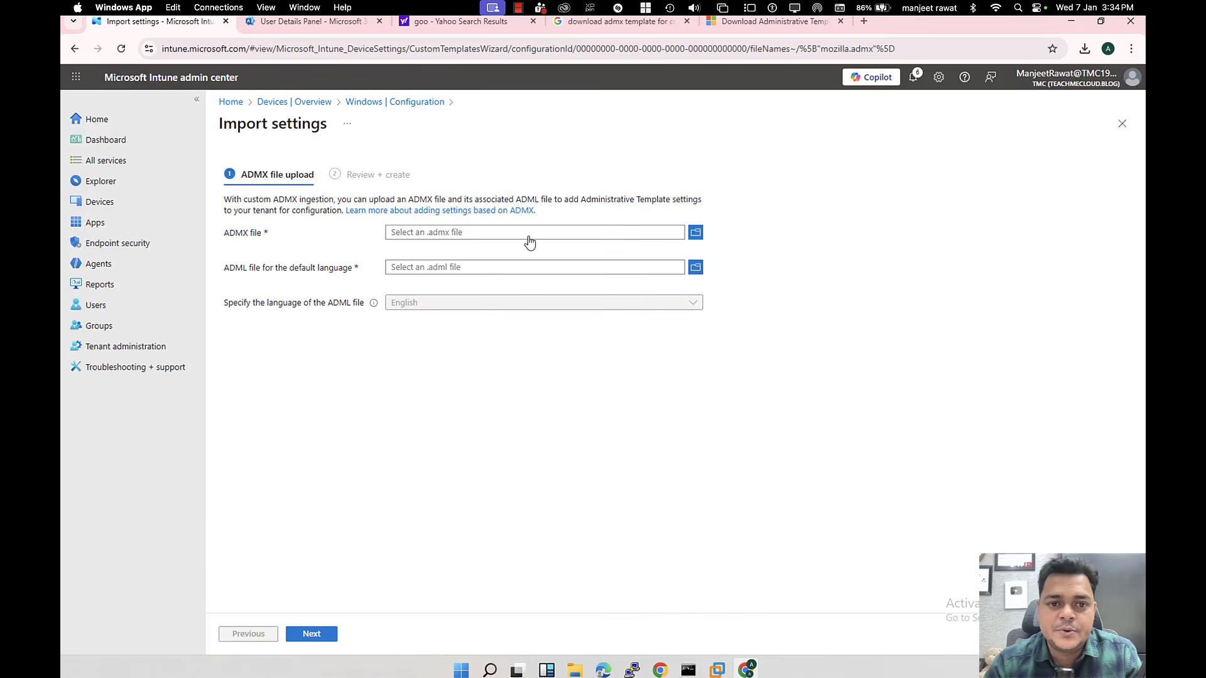
Step: Import firefox.admx with its en-US firefox.adml language file from the ADMX Firefox windows folder
{"action": "left_click", "coordinate": [695, 232]}
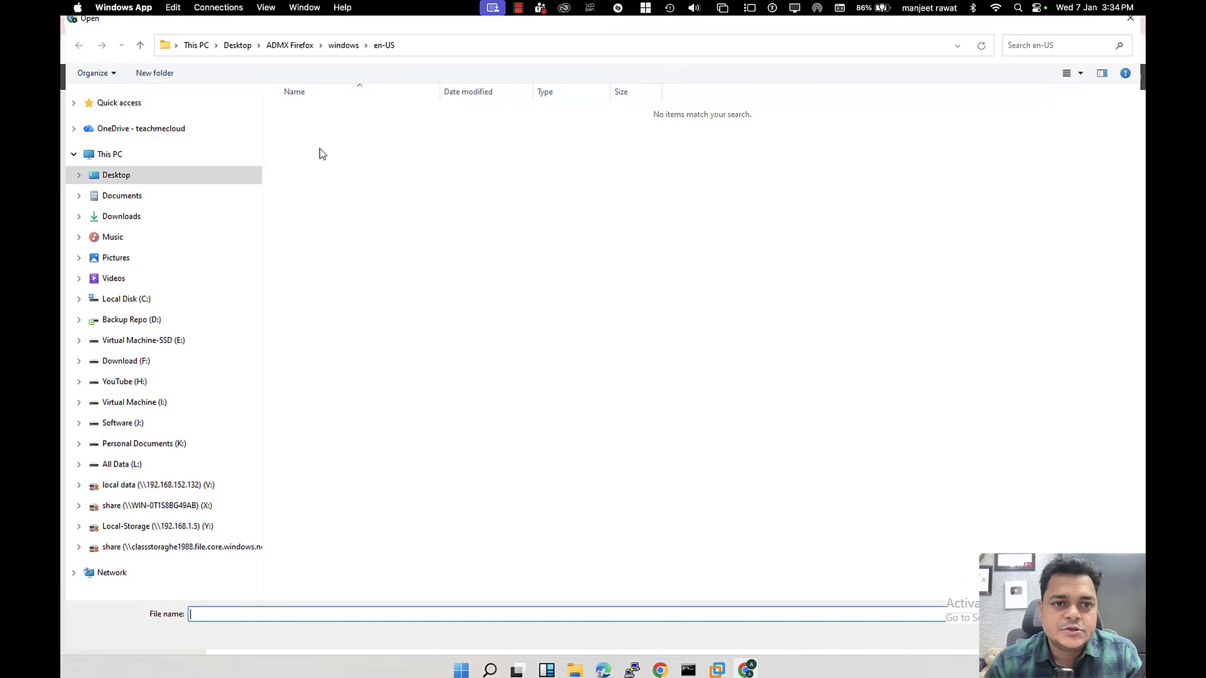
{"action": "left_click", "coordinate": [292, 46]}
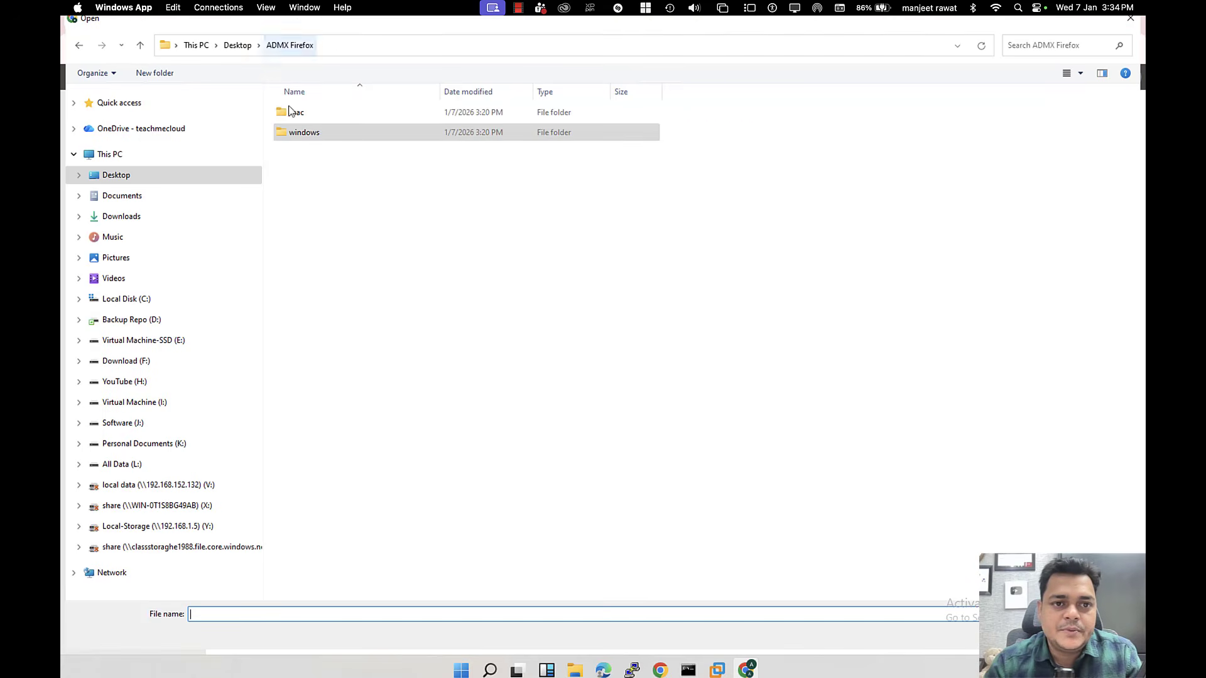
{"action": "double_click", "coordinate": [307, 134]}
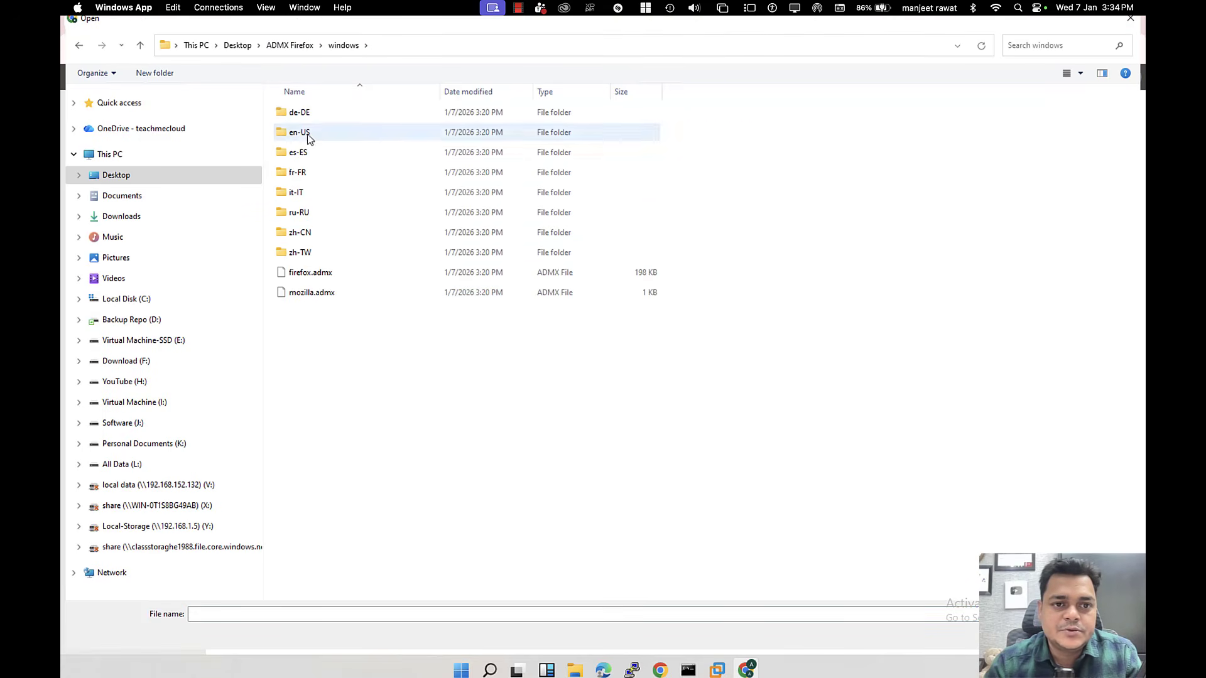
{"action": "double_click", "coordinate": [319, 276]}
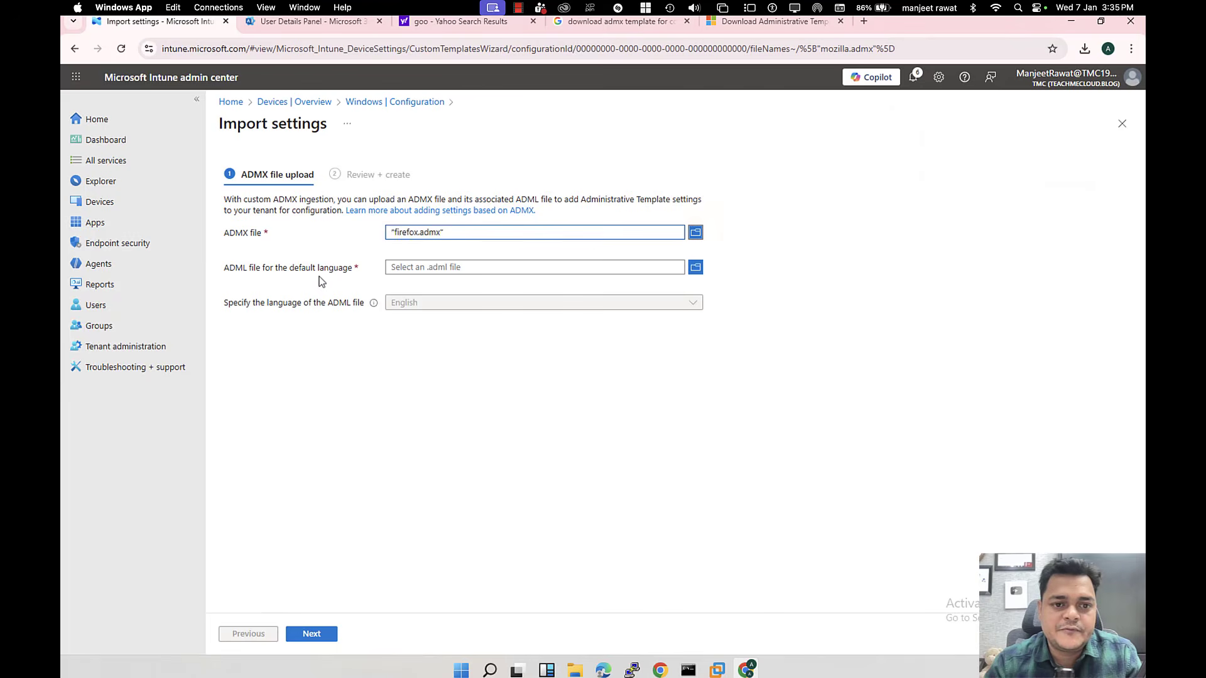
{"action": "left_click", "coordinate": [694, 269]}
{"action": "double_click", "coordinate": [317, 134]}
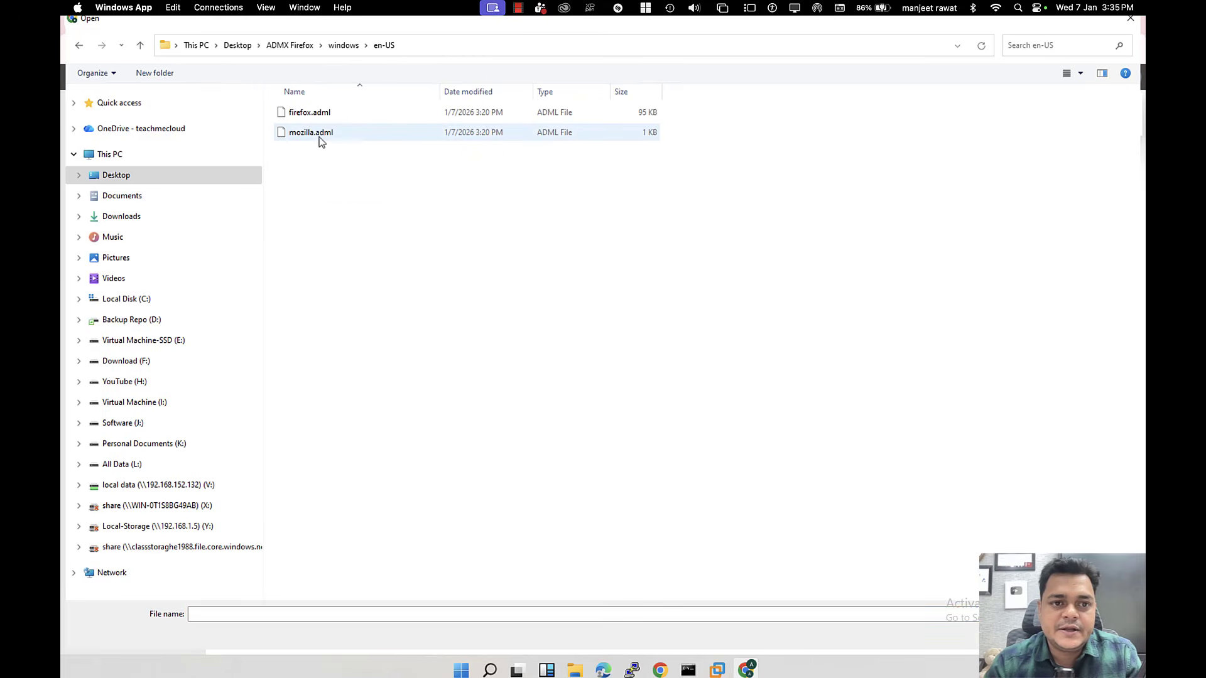
{"action": "double_click", "coordinate": [309, 112]}
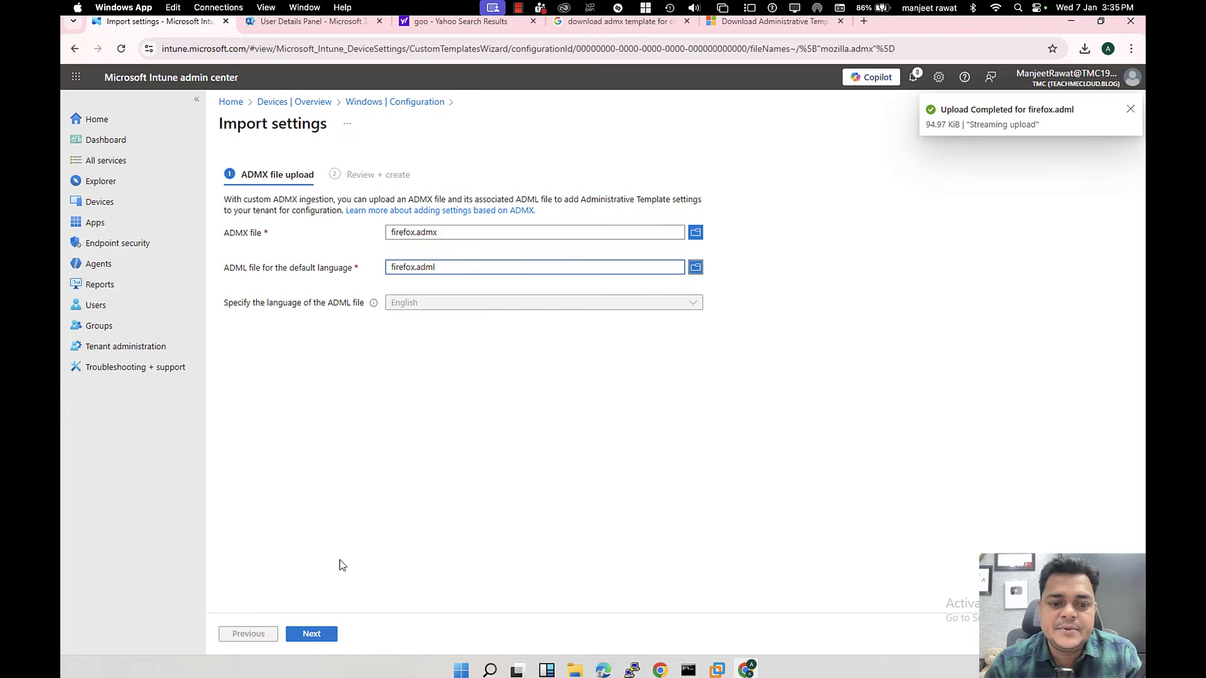
{"action": "left_click", "coordinate": [308, 633]}
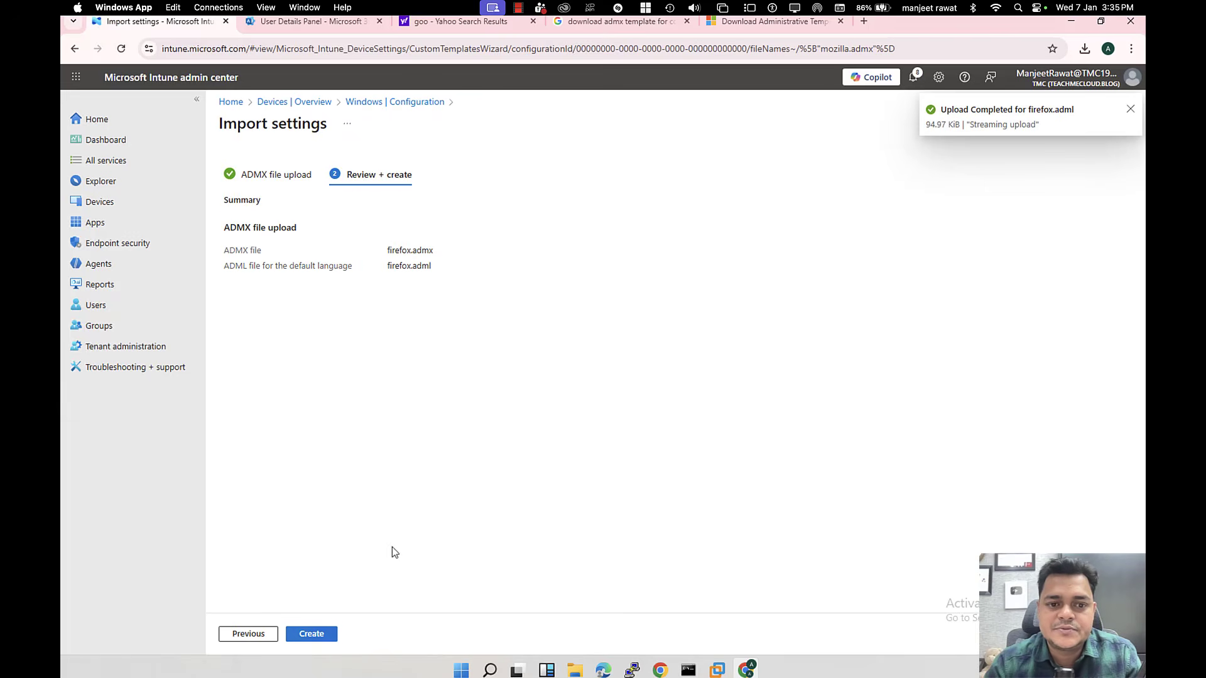
{"action": "left_click", "coordinate": [319, 635]}
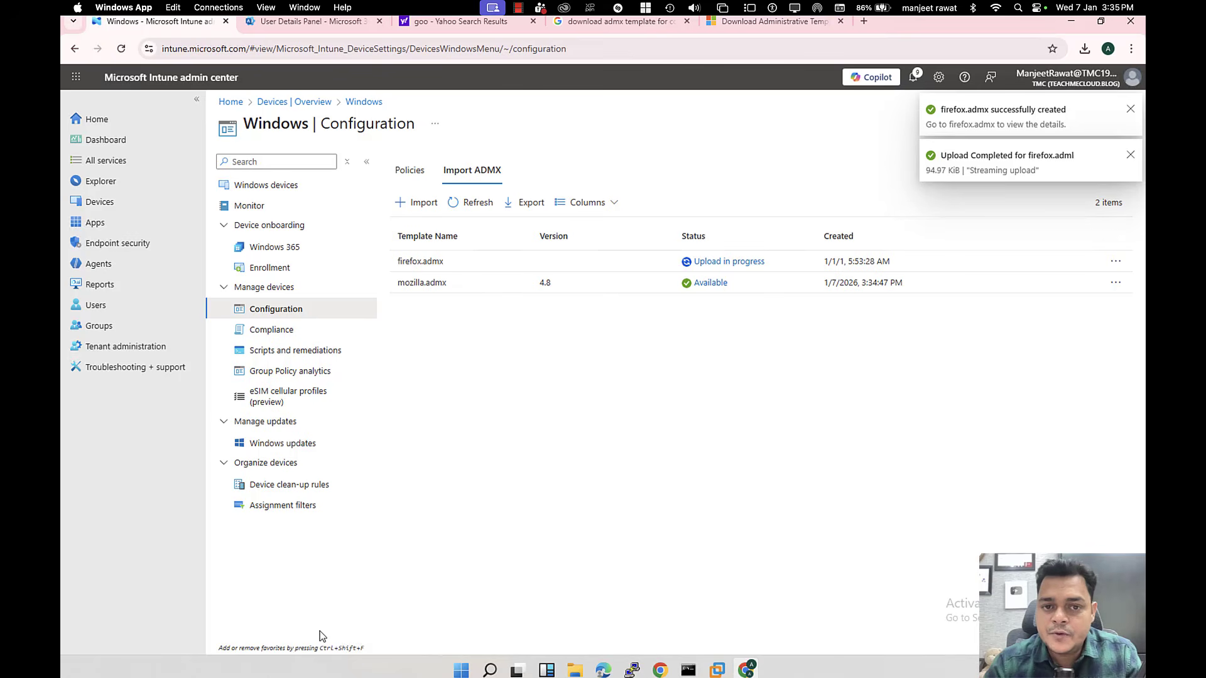
Step: Refresh the imported templates until firefox.admx version 4.8 shows Available
{"action": "left_click", "coordinate": [469, 206]}
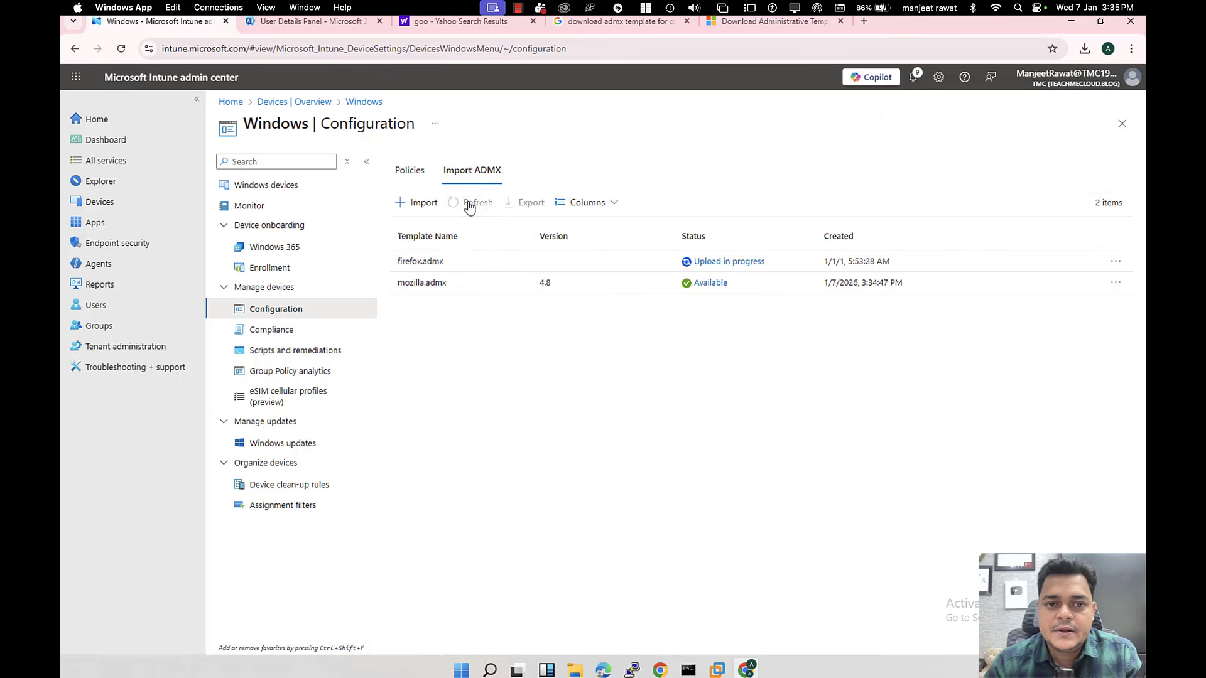
{"action": "left_click", "coordinate": [470, 206]}
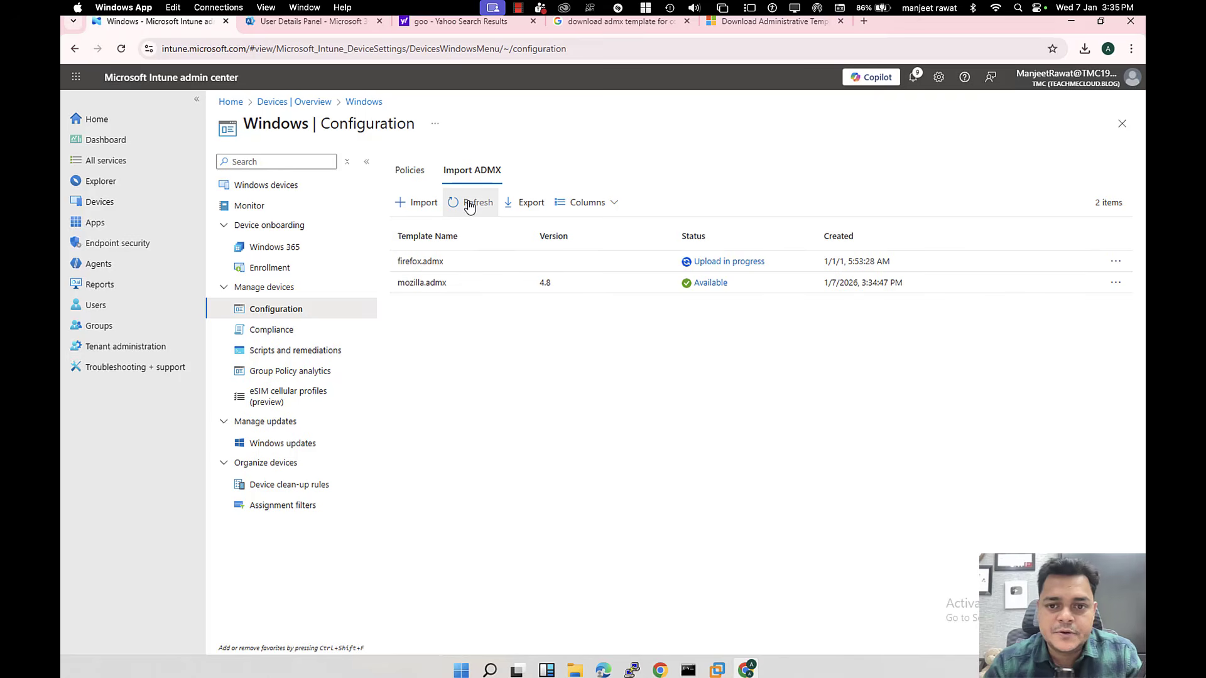
{"action": "left_click", "coordinate": [470, 206]}
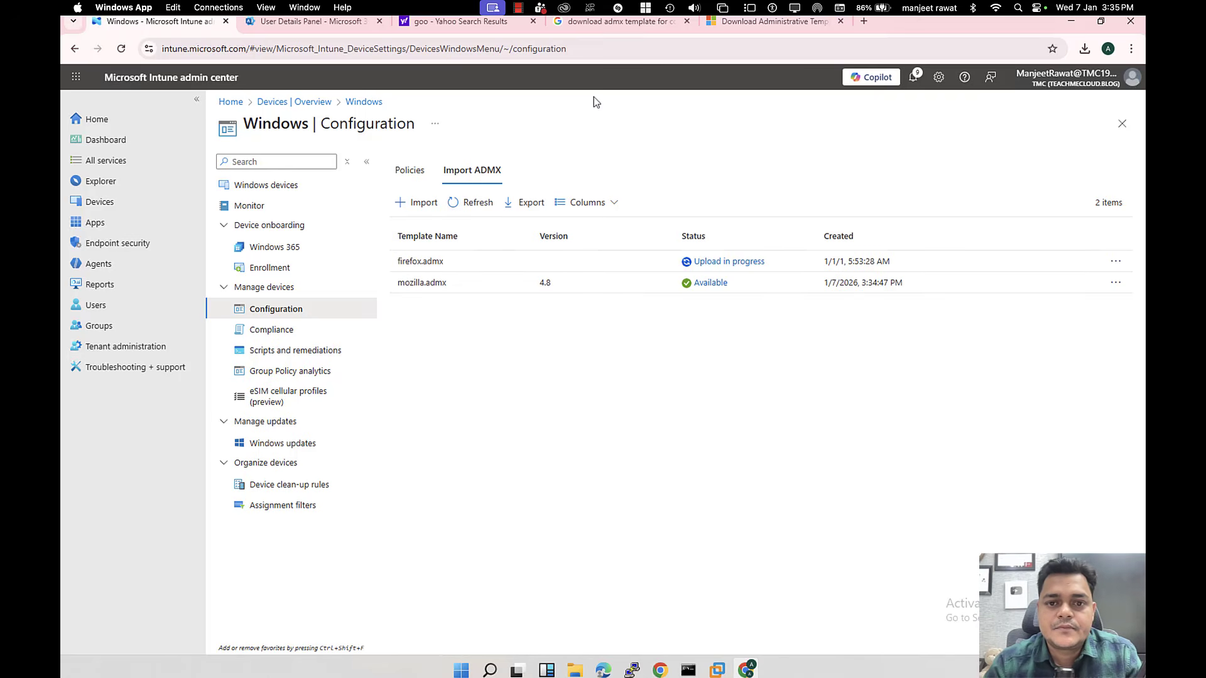
{"action": "left_click", "coordinate": [492, 210]}
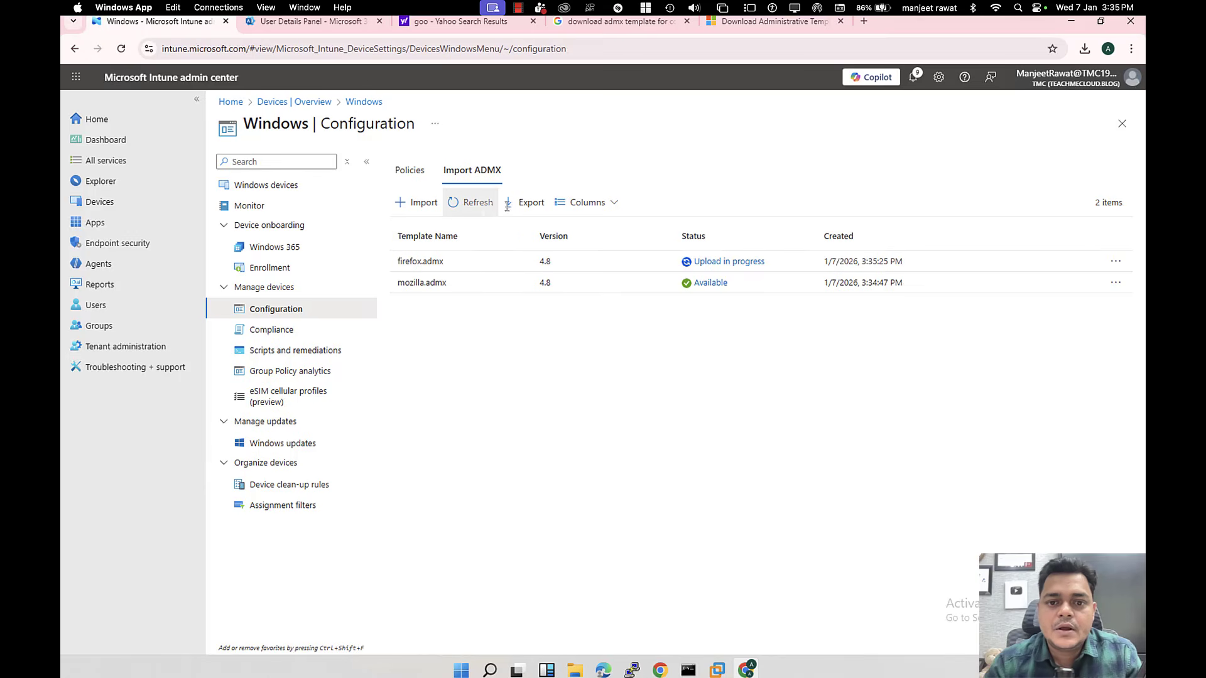
{"action": "key", "text": "ctrl+Left"}
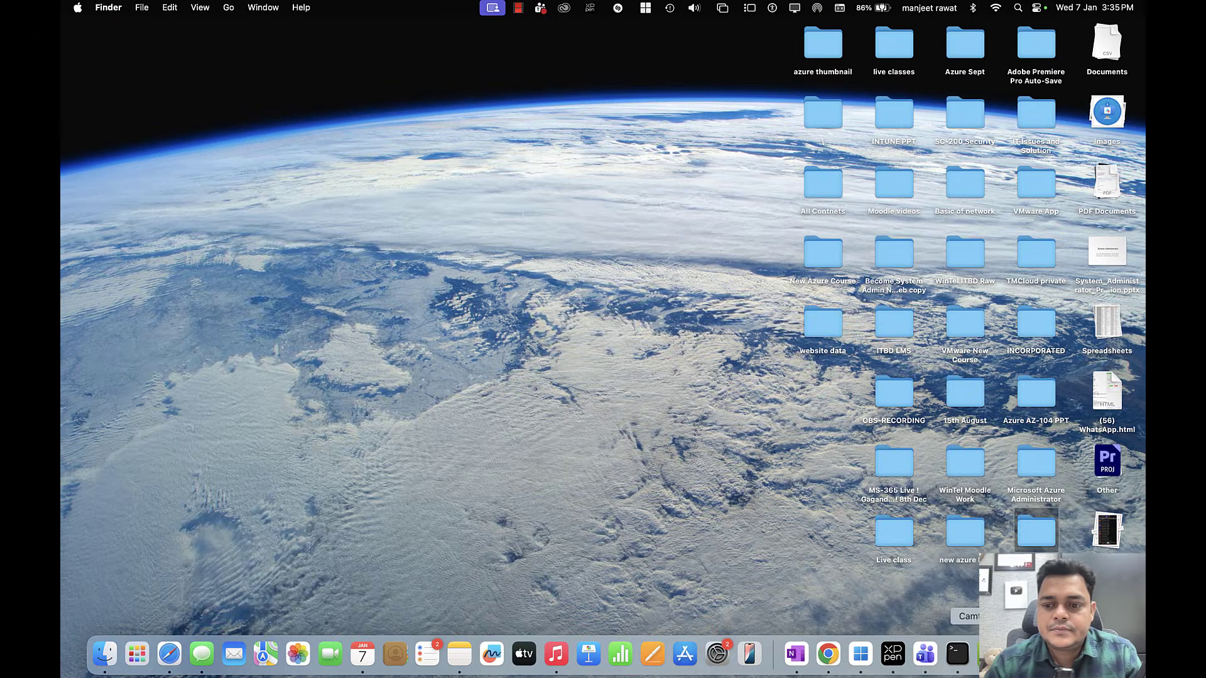
{"action": "right_click", "coordinate": [981, 653]}
{"action": "left_click", "coordinate": [915, 514]}
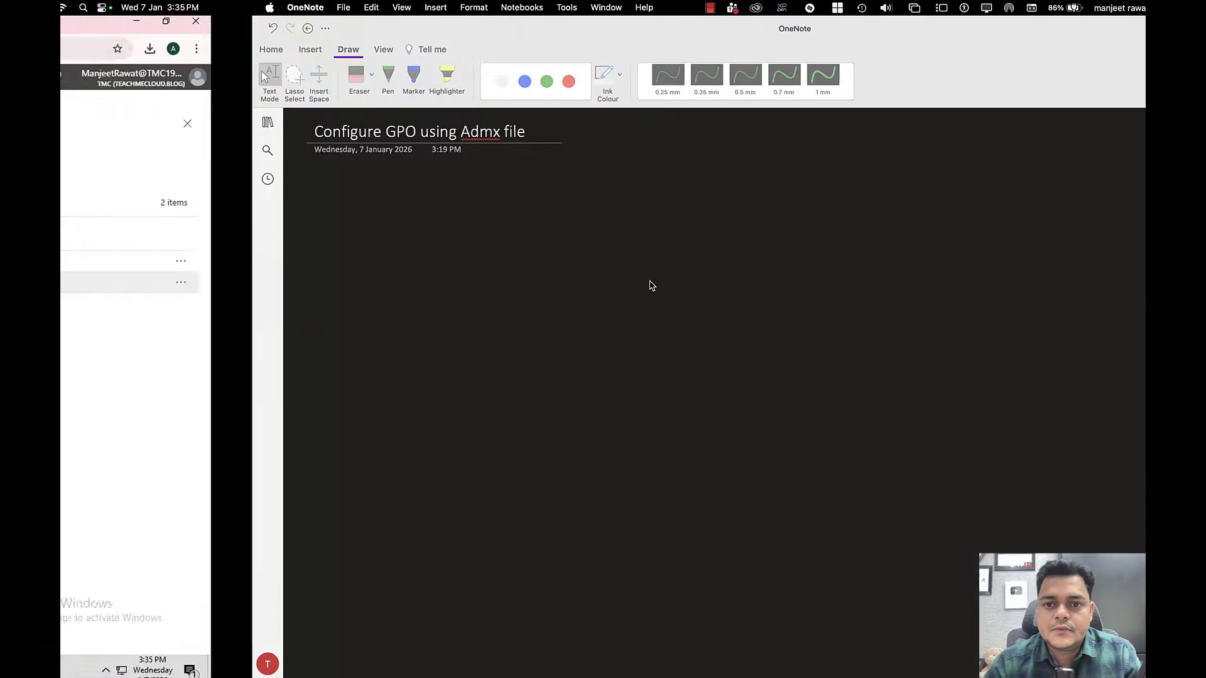
{"action": "key", "text": "ctrl+Right"}
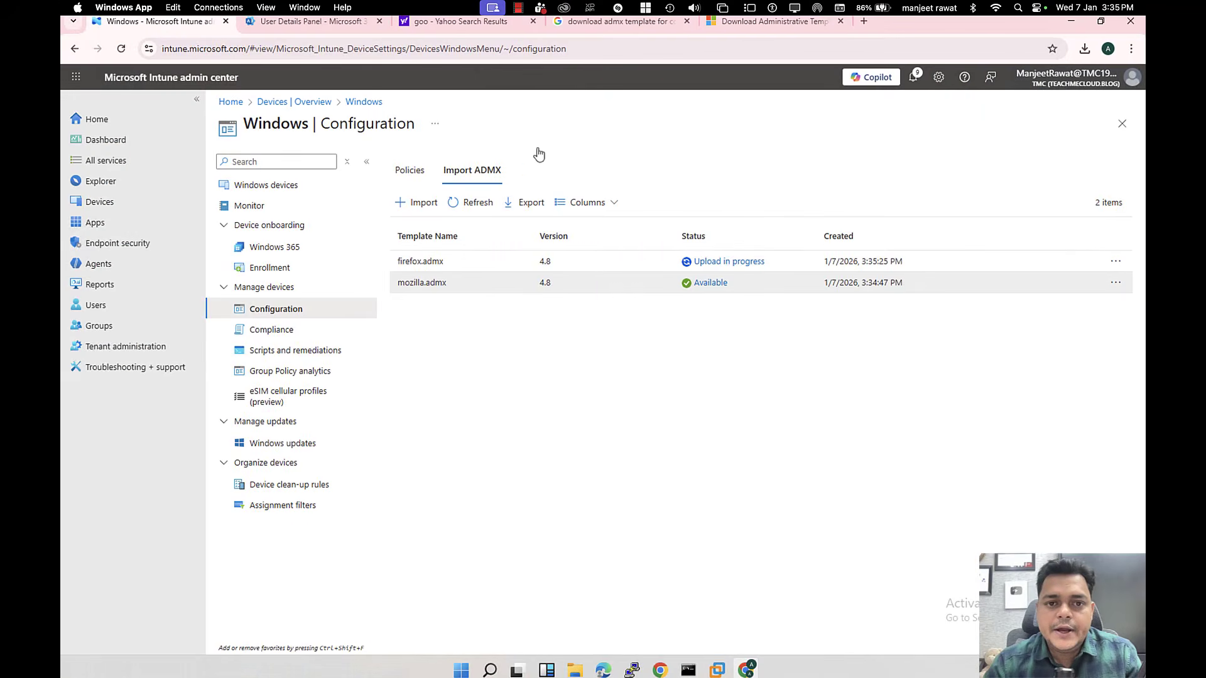
{"action": "left_click", "coordinate": [465, 200]}
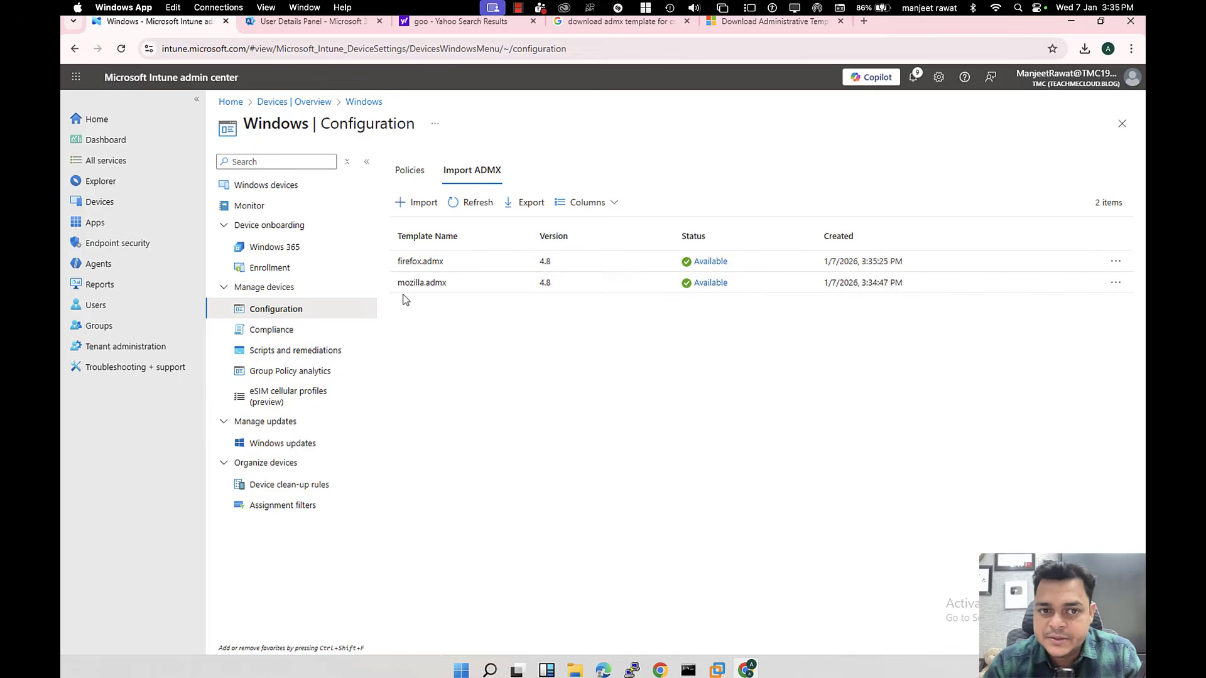
Step: Create a Windows 10 and later Templates profile using Imported Administrative templates (Preview)
{"action": "left_click", "coordinate": [409, 171]}
{"action": "left_click", "coordinate": [421, 207]}
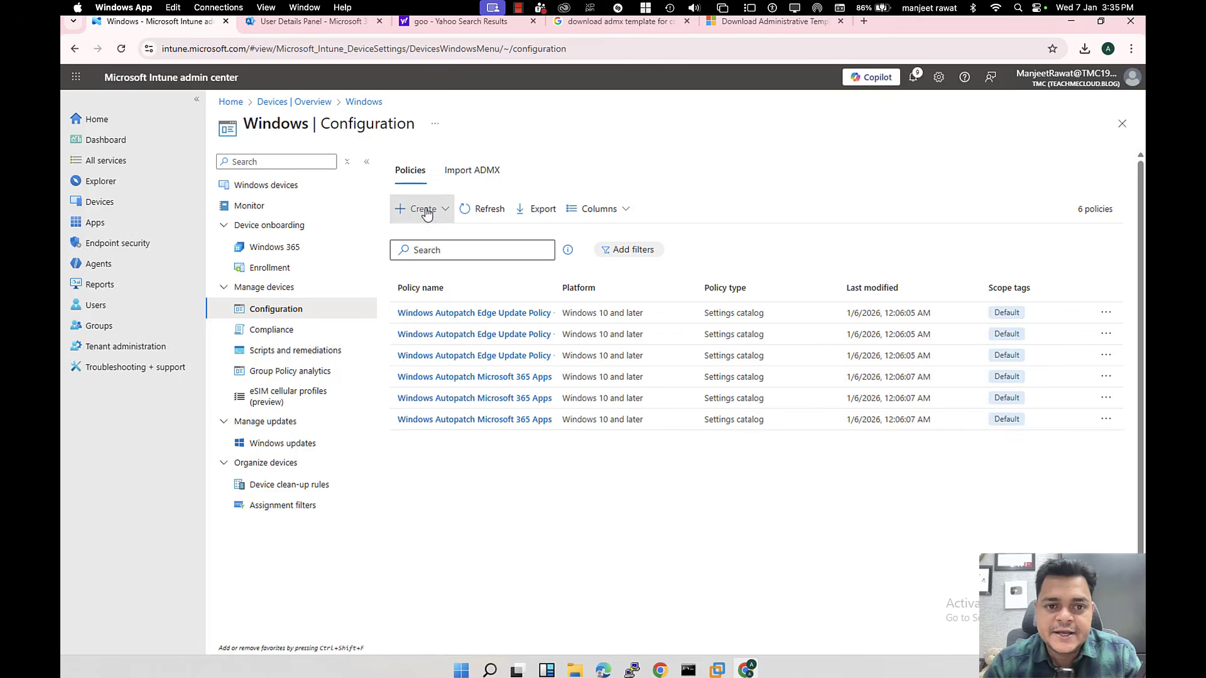
{"action": "left_click", "coordinate": [434, 235]}
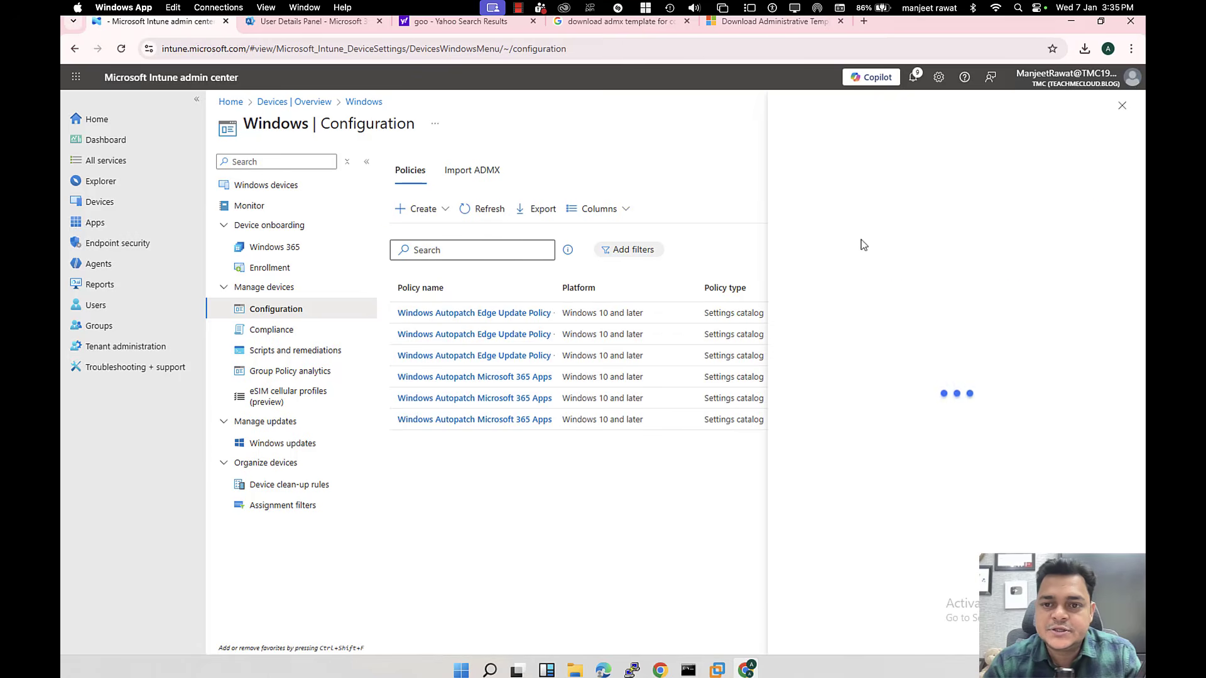
{"action": "left_click", "coordinate": [840, 166]}
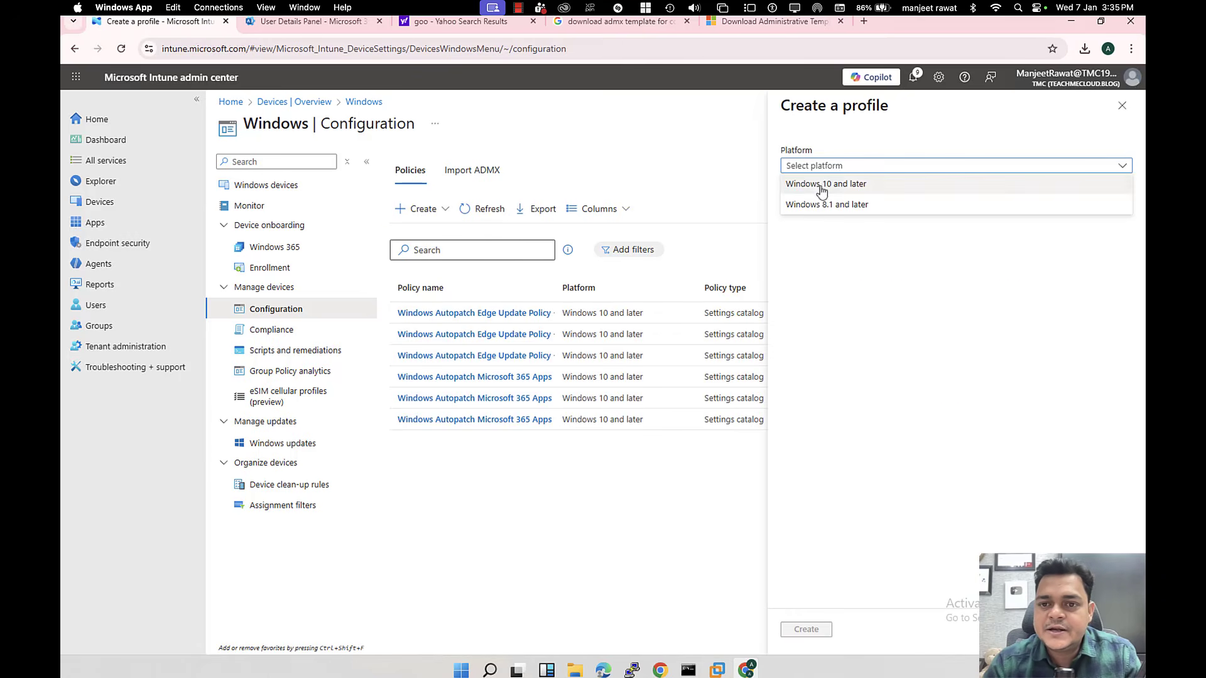
{"action": "left_click", "coordinate": [824, 184]}
{"action": "left_click", "coordinate": [844, 203]}
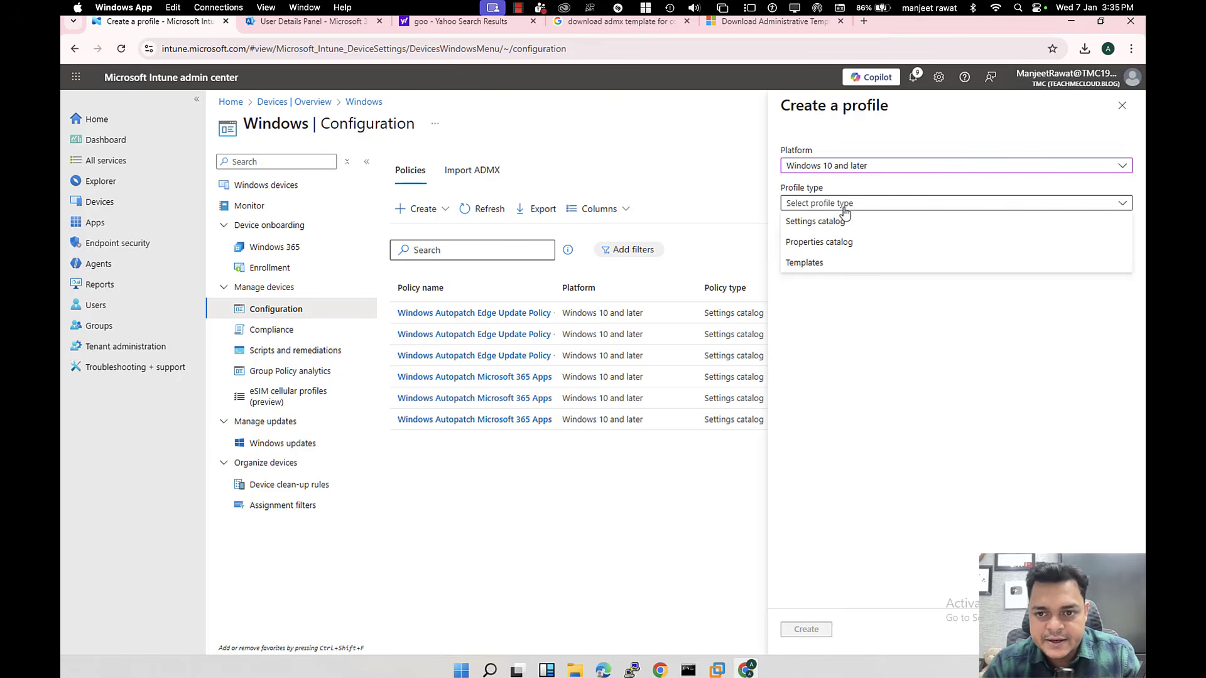
{"action": "left_click", "coordinate": [812, 262]}
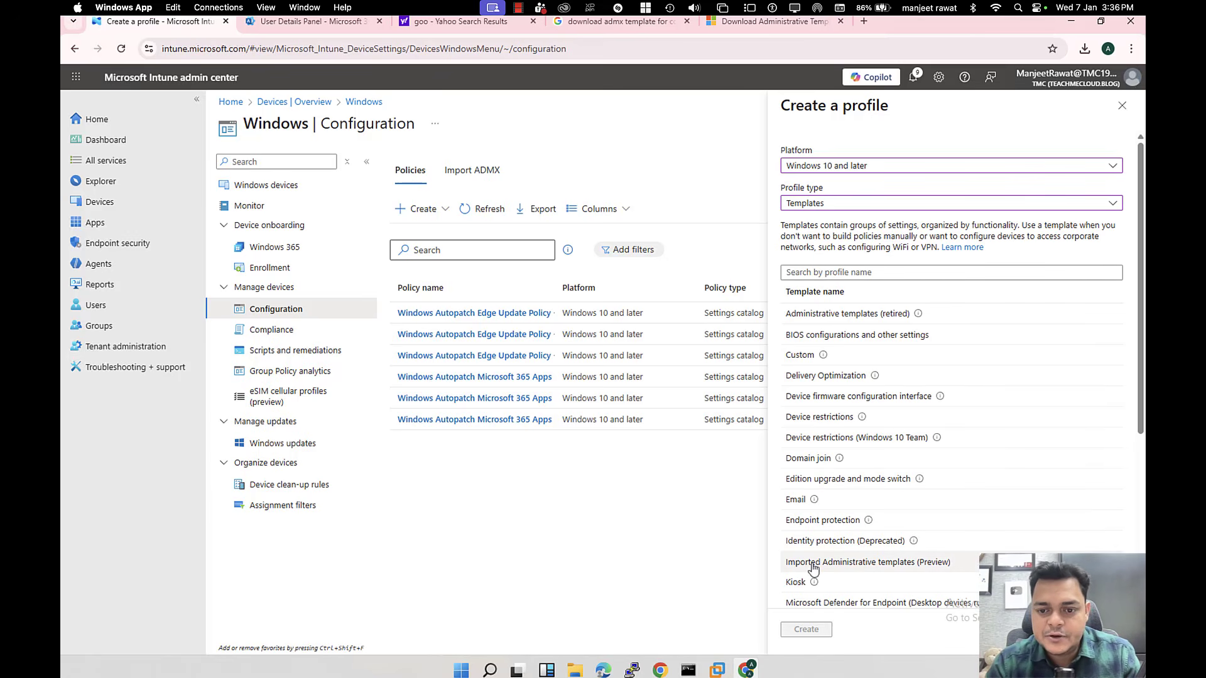
{"action": "left_click", "coordinate": [847, 567]}
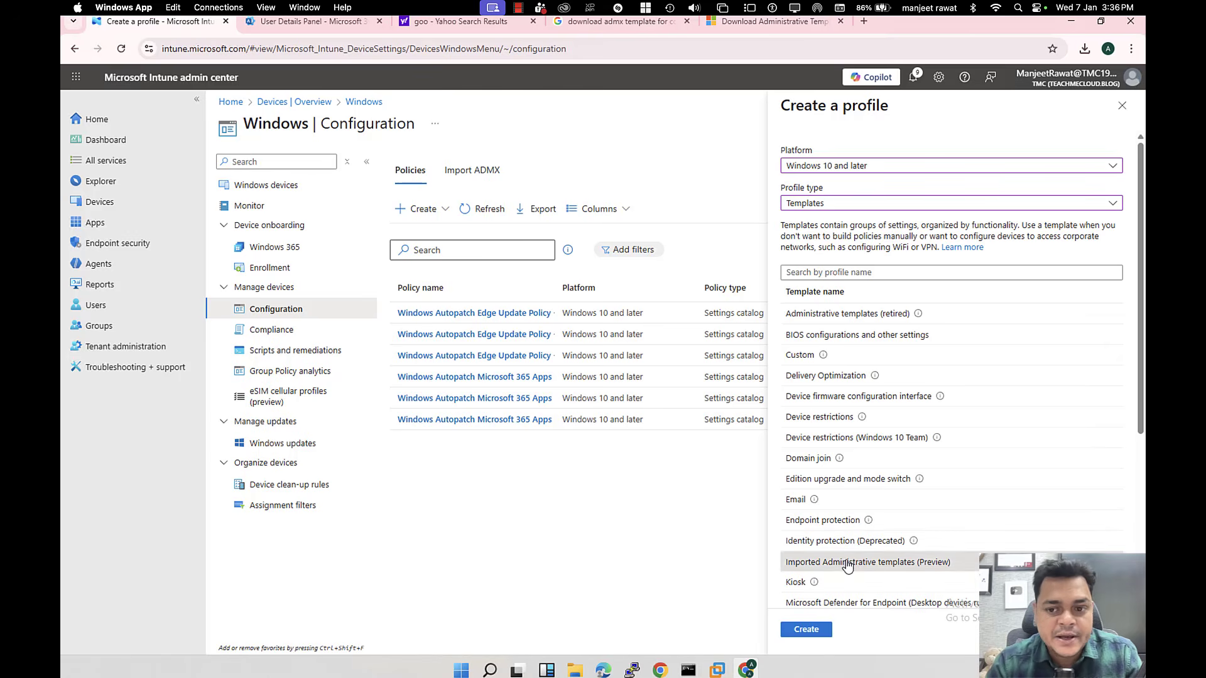
{"action": "left_click", "coordinate": [811, 630]}
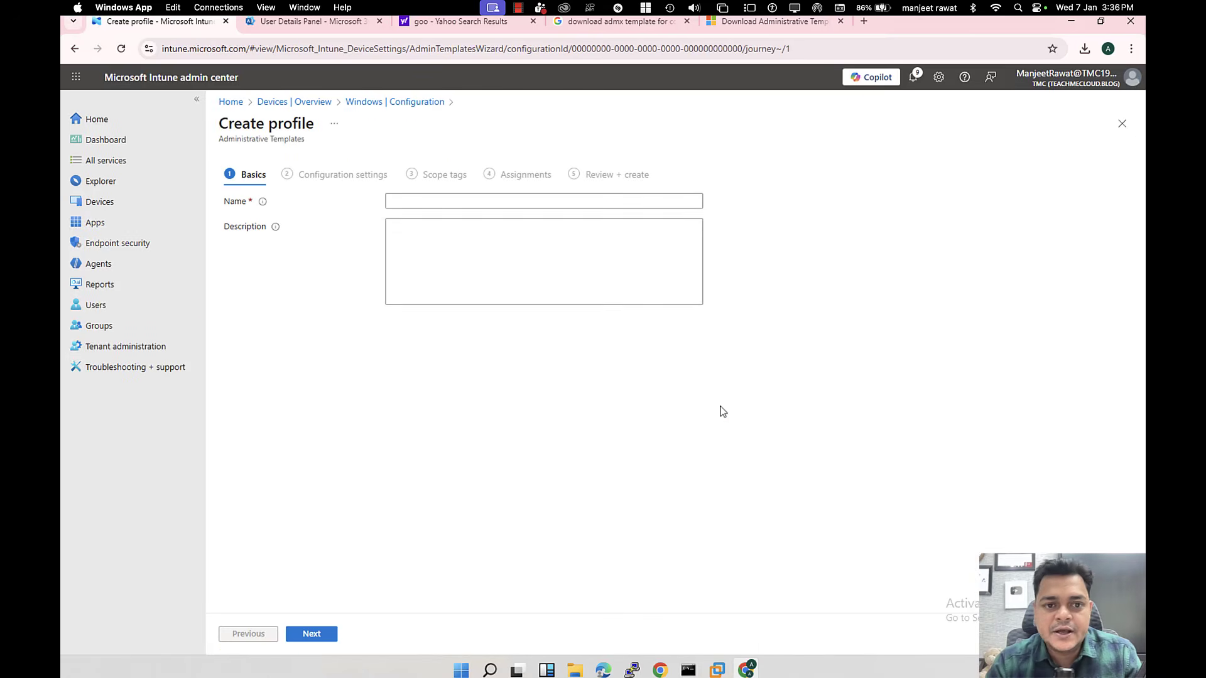
Step: Enter DEMO-POlicy as the profile name and proceed to Configuration settings
{"action": "left_click", "coordinate": [415, 205]}
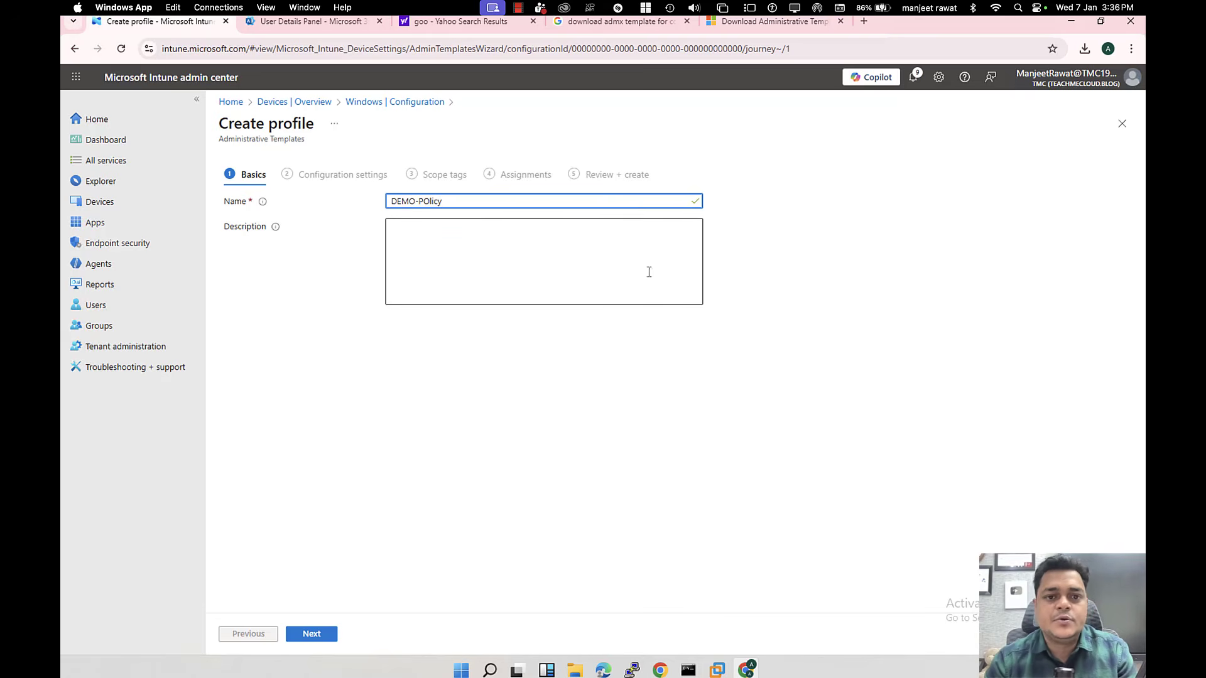
{"action": "left_click", "coordinate": [310, 635]}
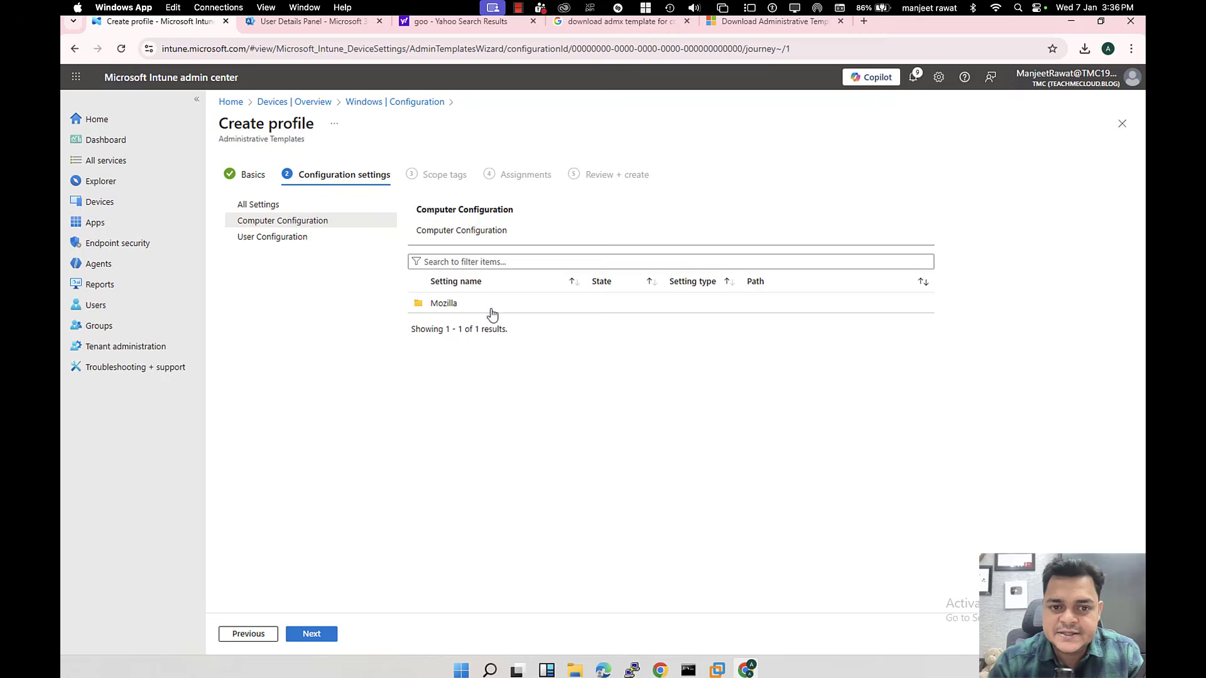
Step: Browse to Mozilla > Firefox > Clear data when browser is closed, leaving Download History unchanged
{"action": "left_click", "coordinate": [447, 306]}
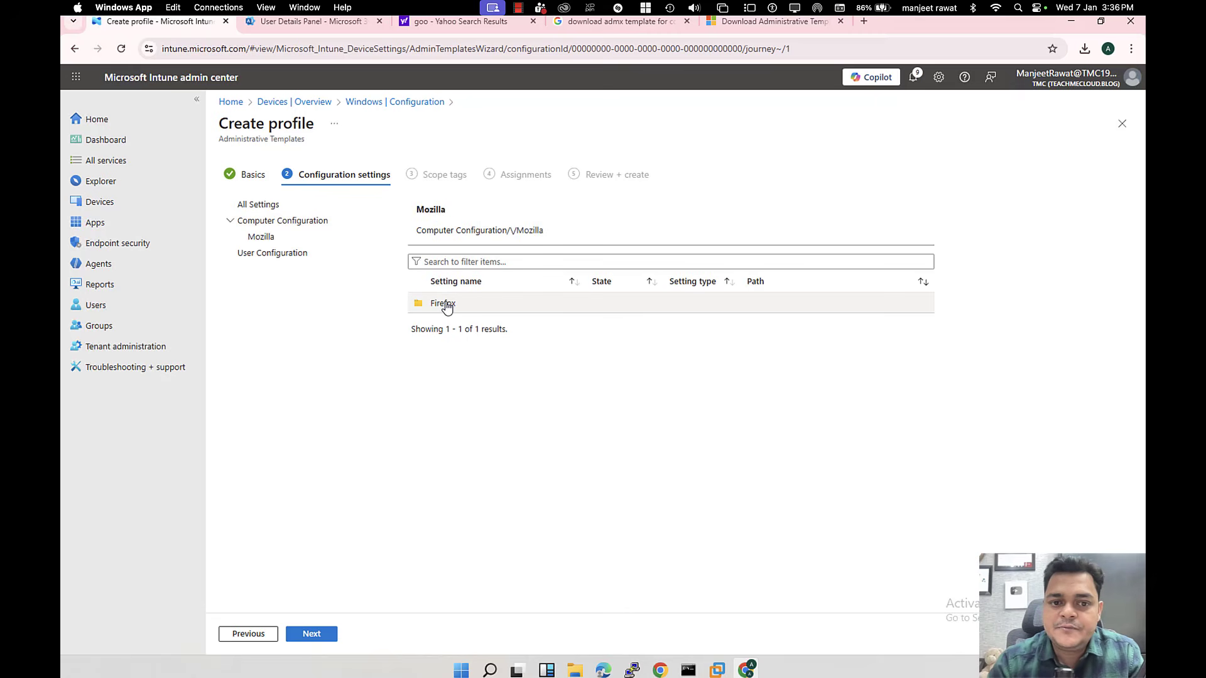
{"action": "left_click", "coordinate": [443, 304]}
{"action": "scroll", "coordinate": [465, 444], "scroll_direction": "down", "scroll_amount": 4}
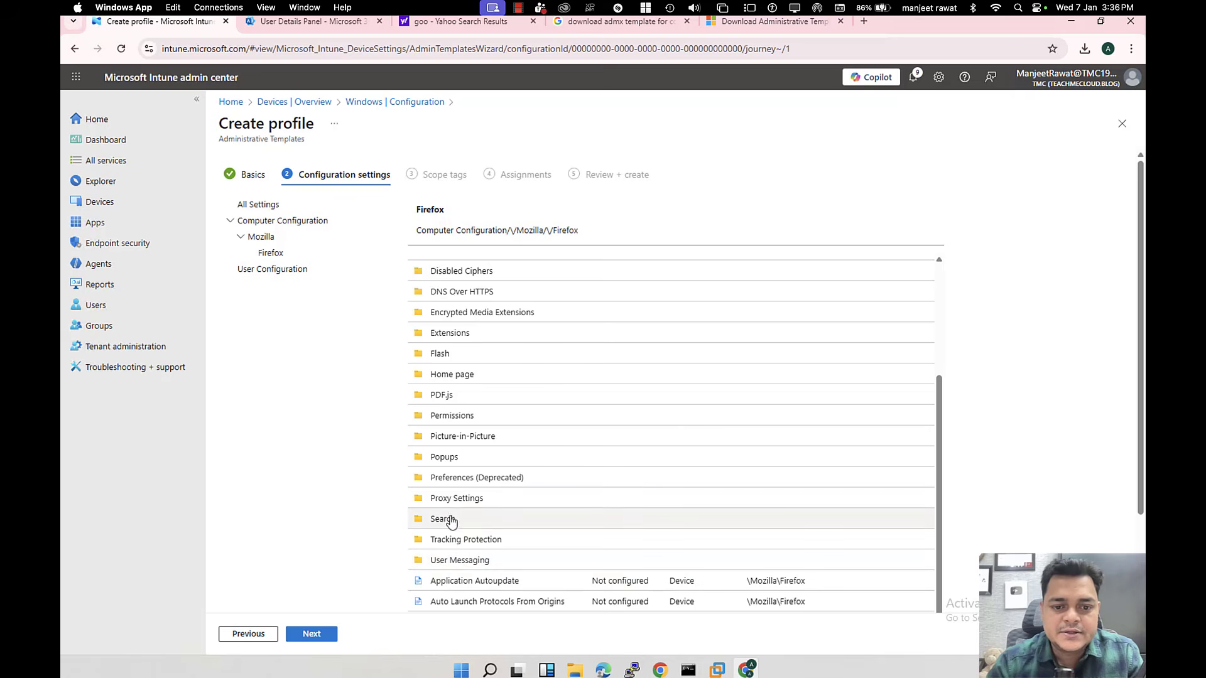
{"action": "scroll", "coordinate": [475, 498], "scroll_direction": "up", "scroll_amount": 5}
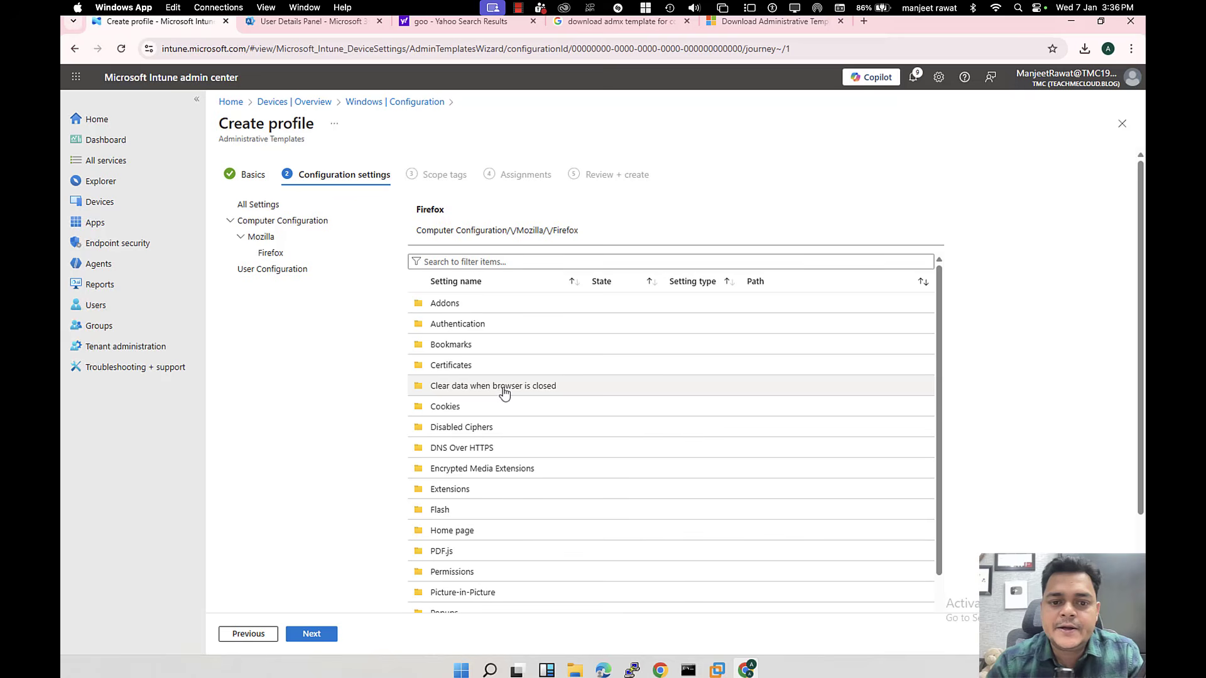
{"action": "left_click", "coordinate": [504, 392]}
{"action": "left_click", "coordinate": [503, 391]}
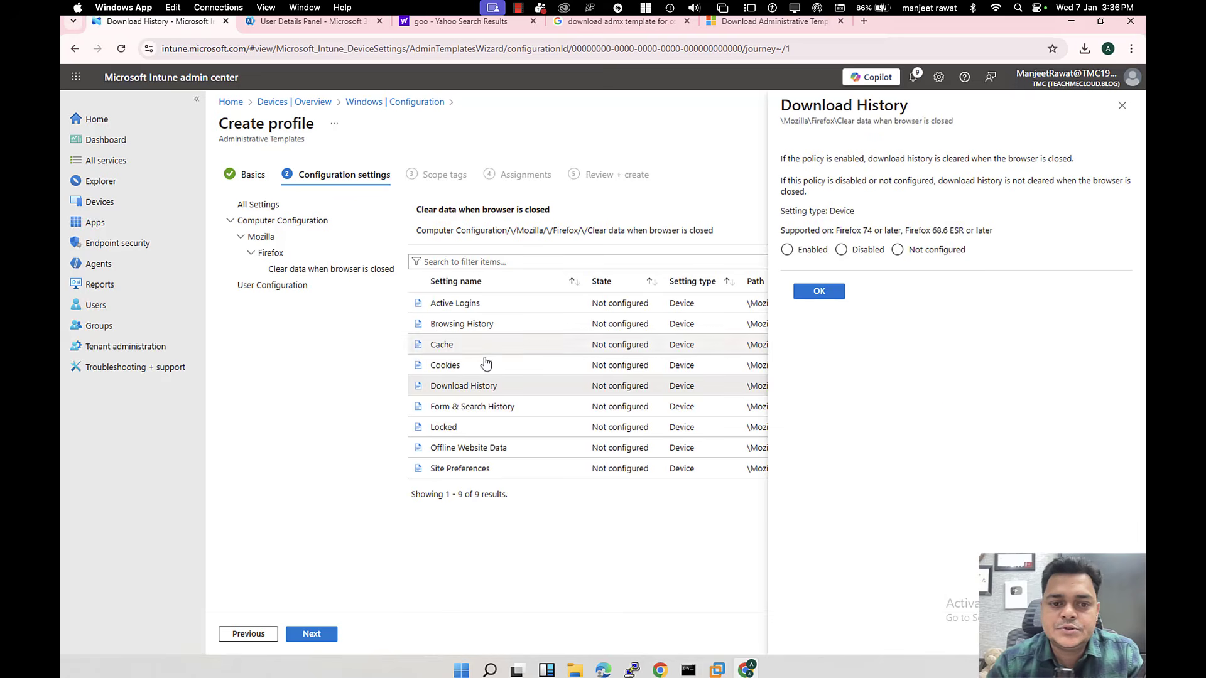
{"action": "left_click", "coordinate": [1121, 105]}
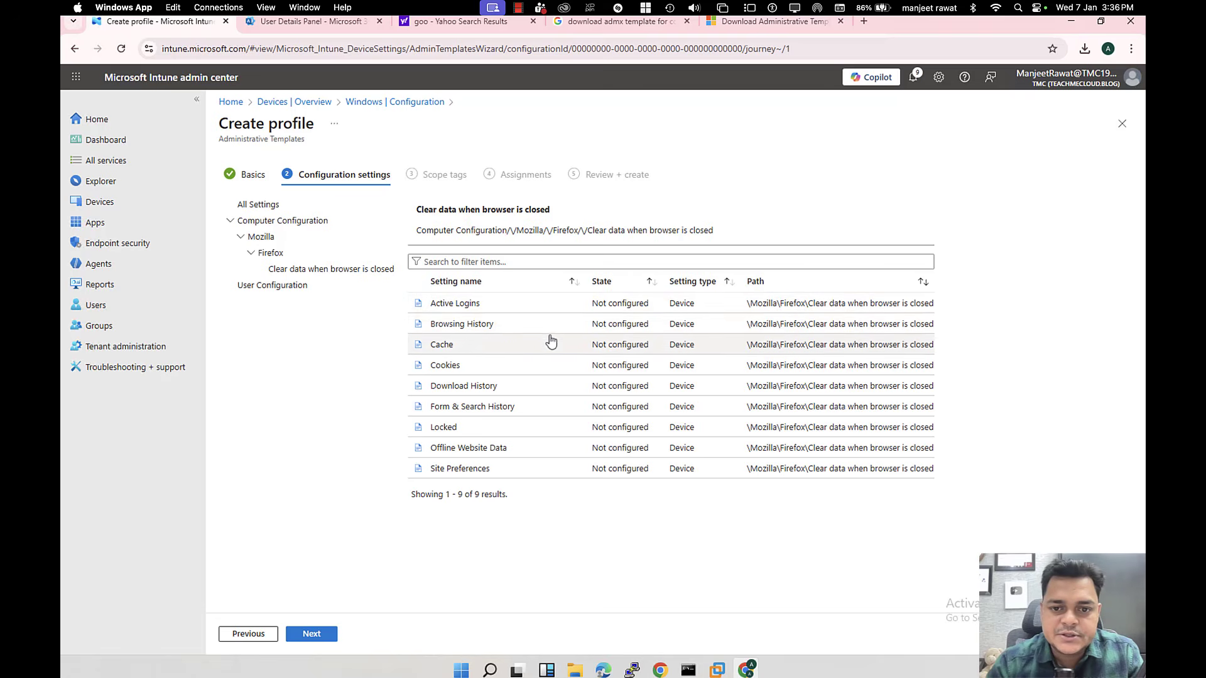
Step: Set the Browsing History clear-data setting to Enabled
{"action": "left_click", "coordinate": [463, 326]}
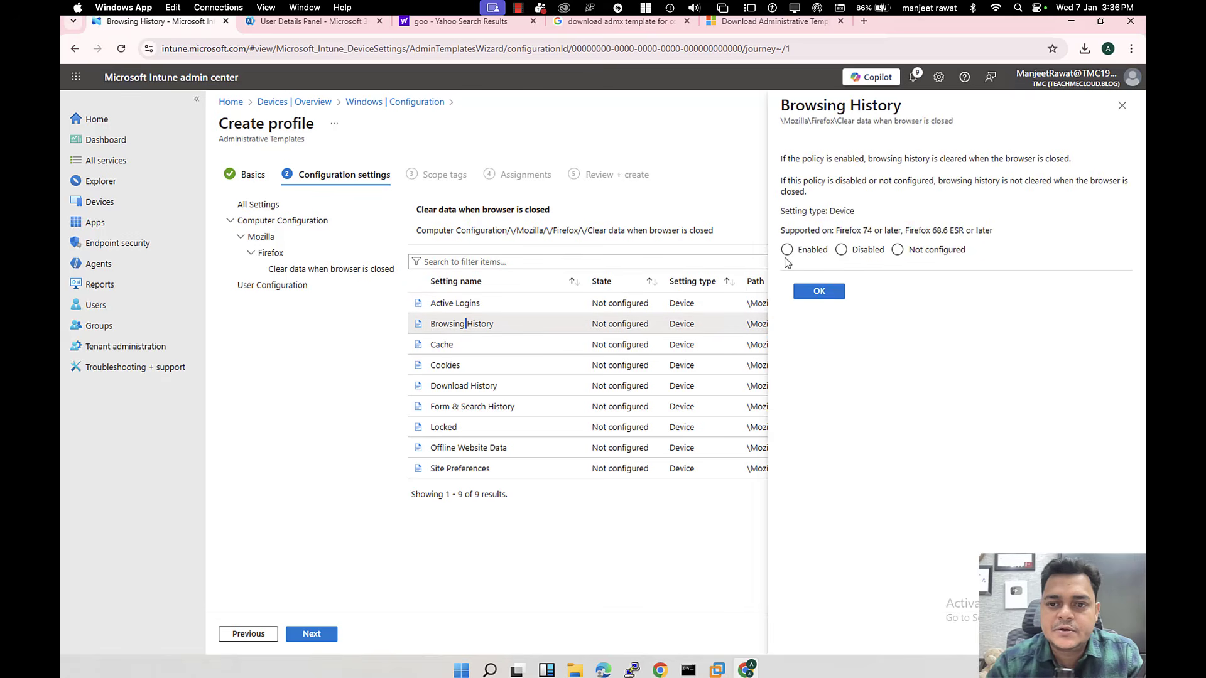
{"action": "left_click", "coordinate": [787, 252]}
{"action": "left_click", "coordinate": [819, 292]}
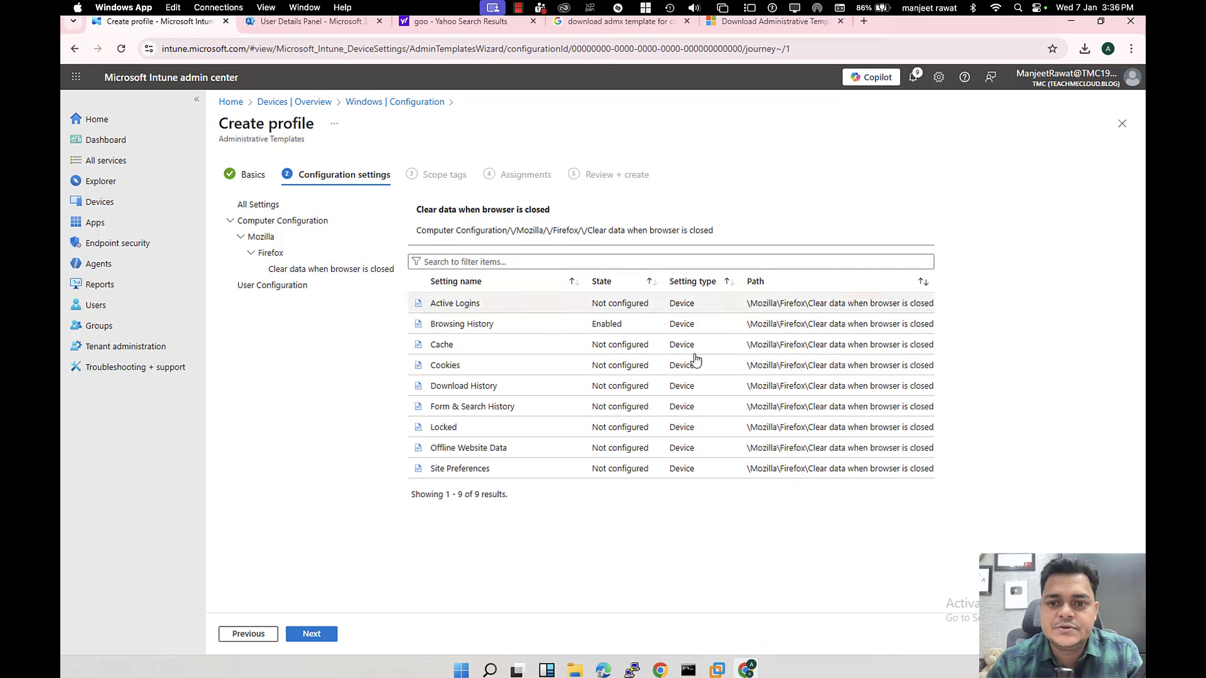
{"action": "left_click", "coordinate": [314, 634]}
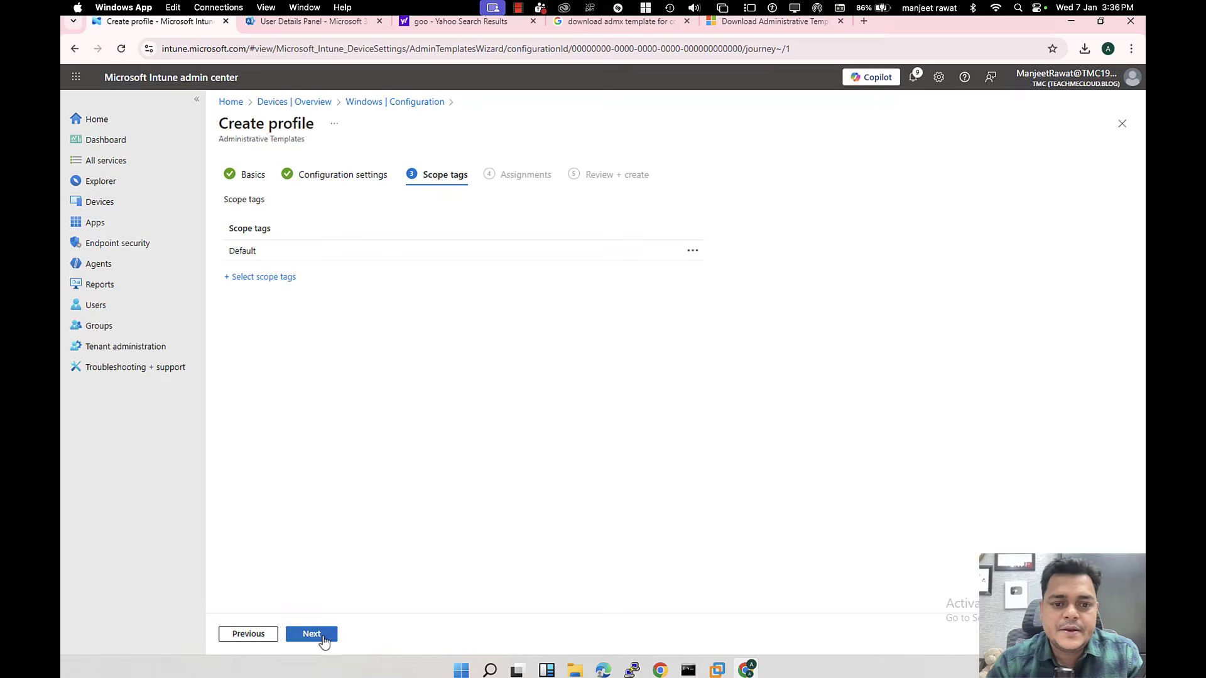
{"action": "left_click", "coordinate": [252, 636]}
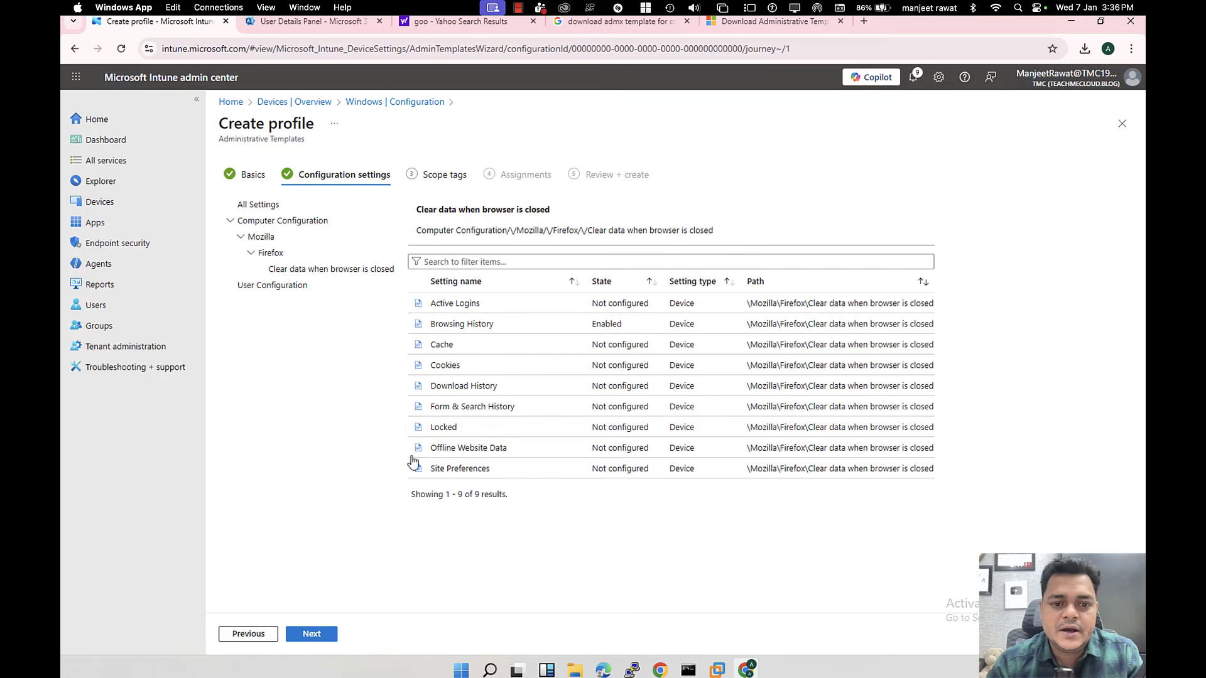
Step: Set the Locked setting to Enabled and advance past Scope tags to Assignments
{"action": "double_click", "coordinate": [443, 428]}
{"action": "left_click", "coordinate": [801, 289]}
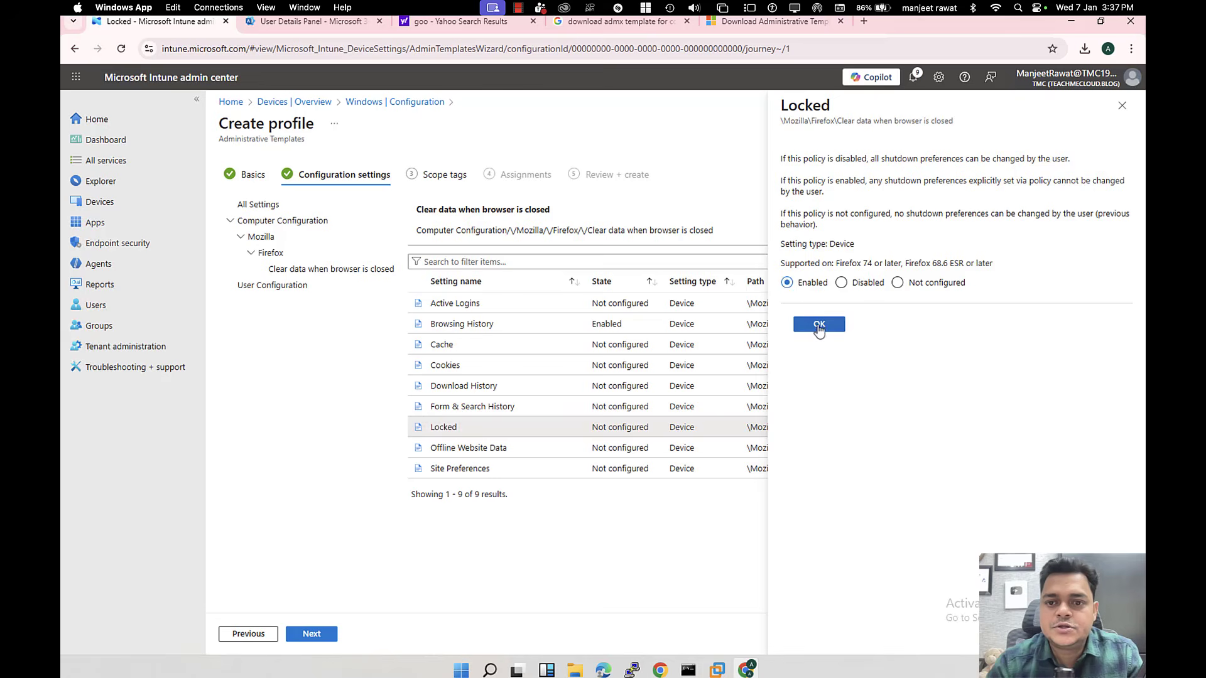
{"action": "left_click", "coordinate": [819, 324]}
{"action": "left_click", "coordinate": [318, 635]}
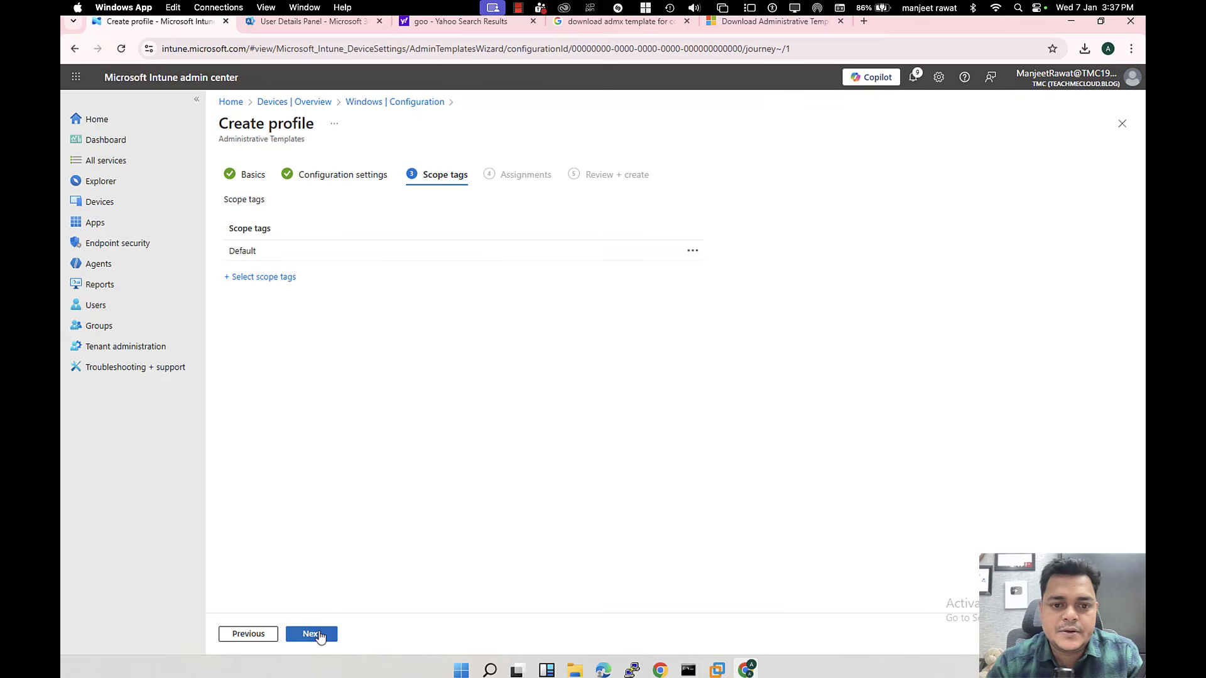
{"action": "left_click", "coordinate": [317, 635]}
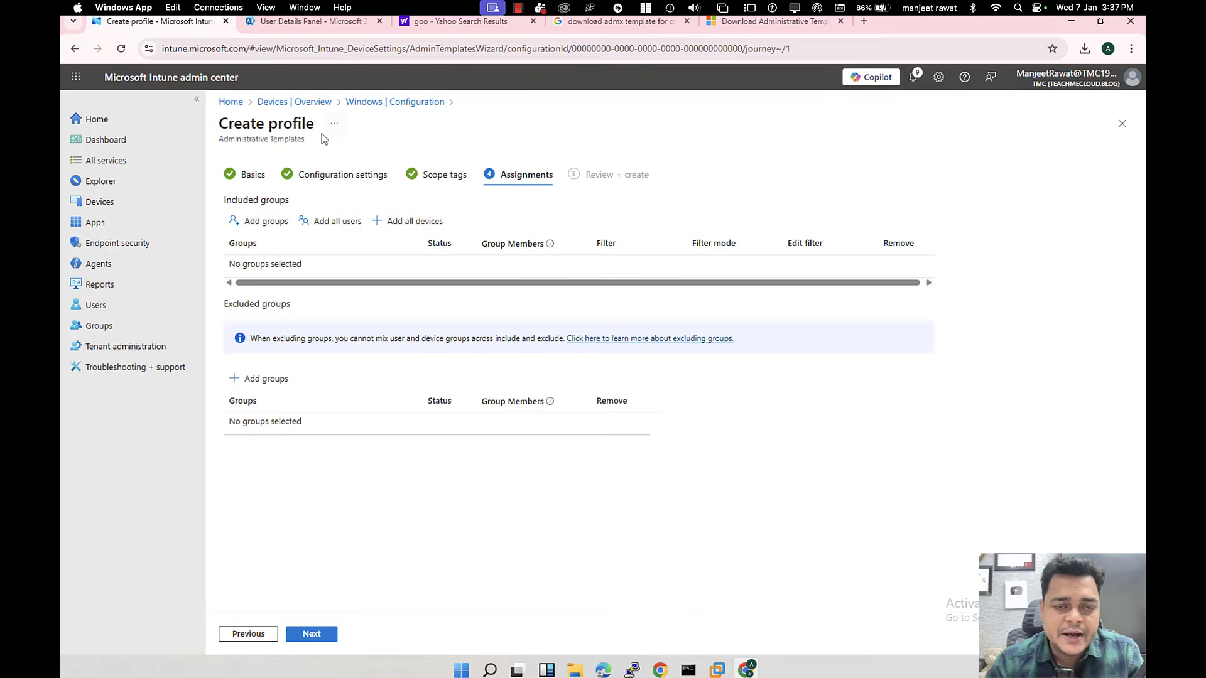
{"action": "left_click", "coordinate": [328, 24]}
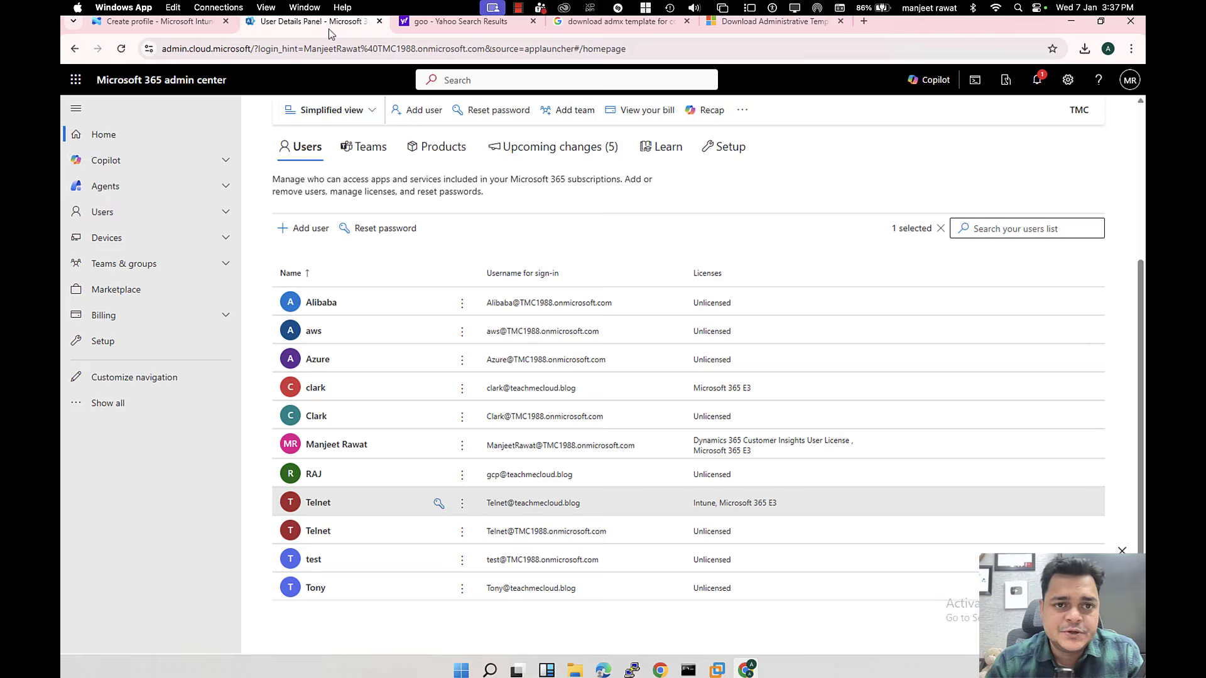
{"action": "left_click", "coordinate": [113, 404]}
{"action": "scroll", "coordinate": [117, 524], "scroll_direction": "down", "scroll_amount": 3}
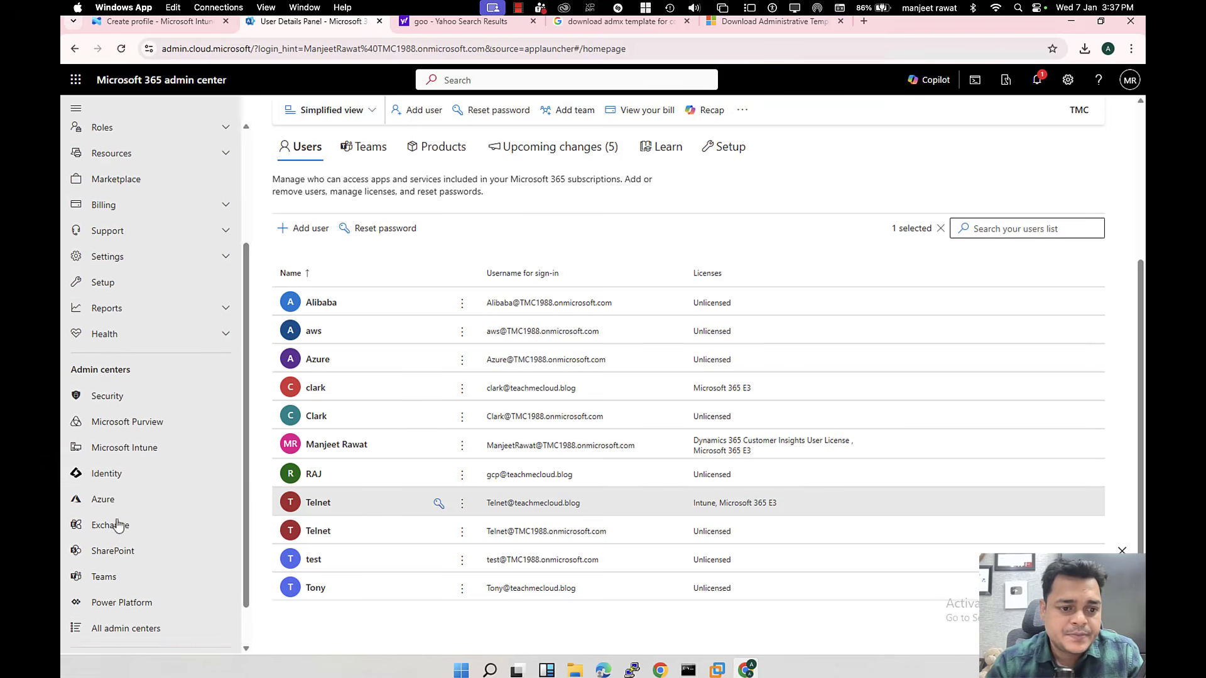
{"action": "left_click", "coordinate": [108, 472]}
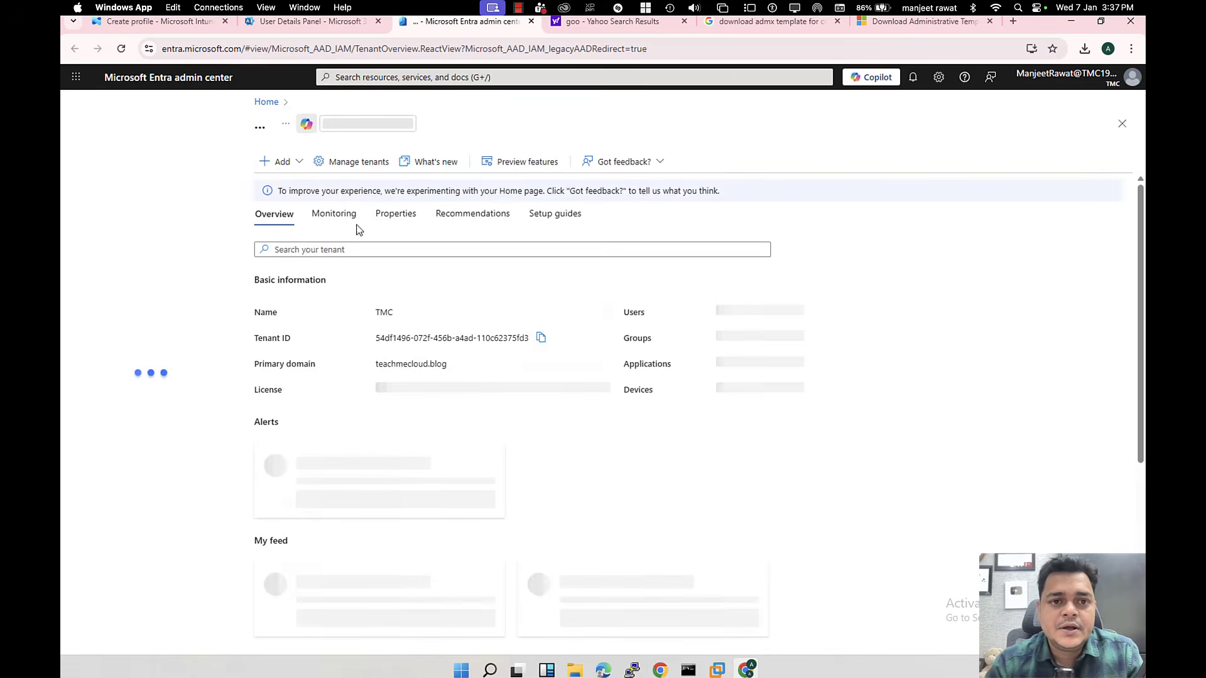
{"action": "left_click", "coordinate": [107, 295]}
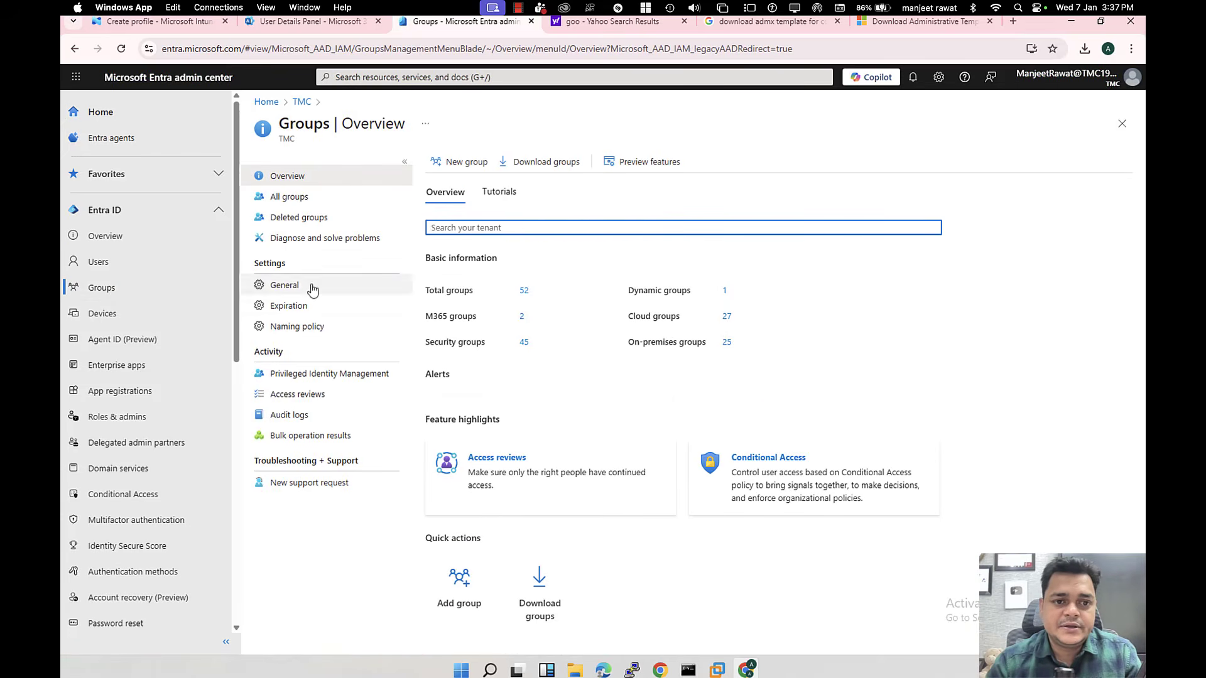
{"action": "left_click", "coordinate": [302, 206]}
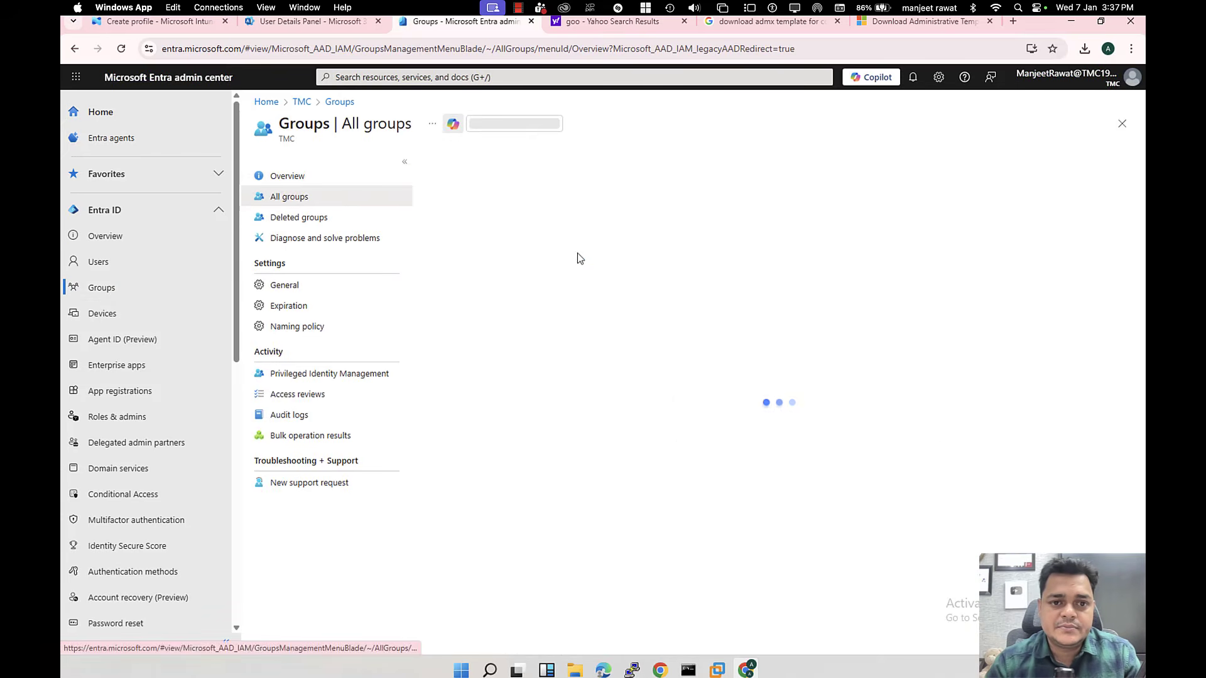
{"action": "type", "text": "intune"}
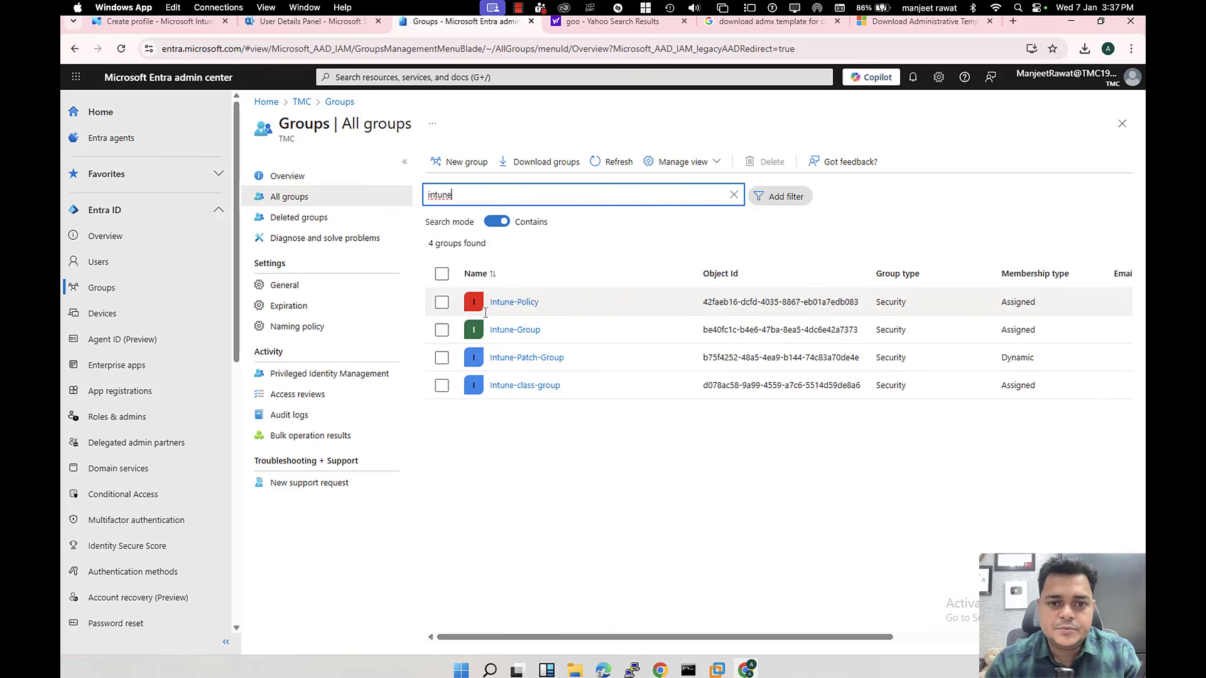
{"action": "left_click", "coordinate": [518, 307]}
{"action": "left_click", "coordinate": [514, 302]}
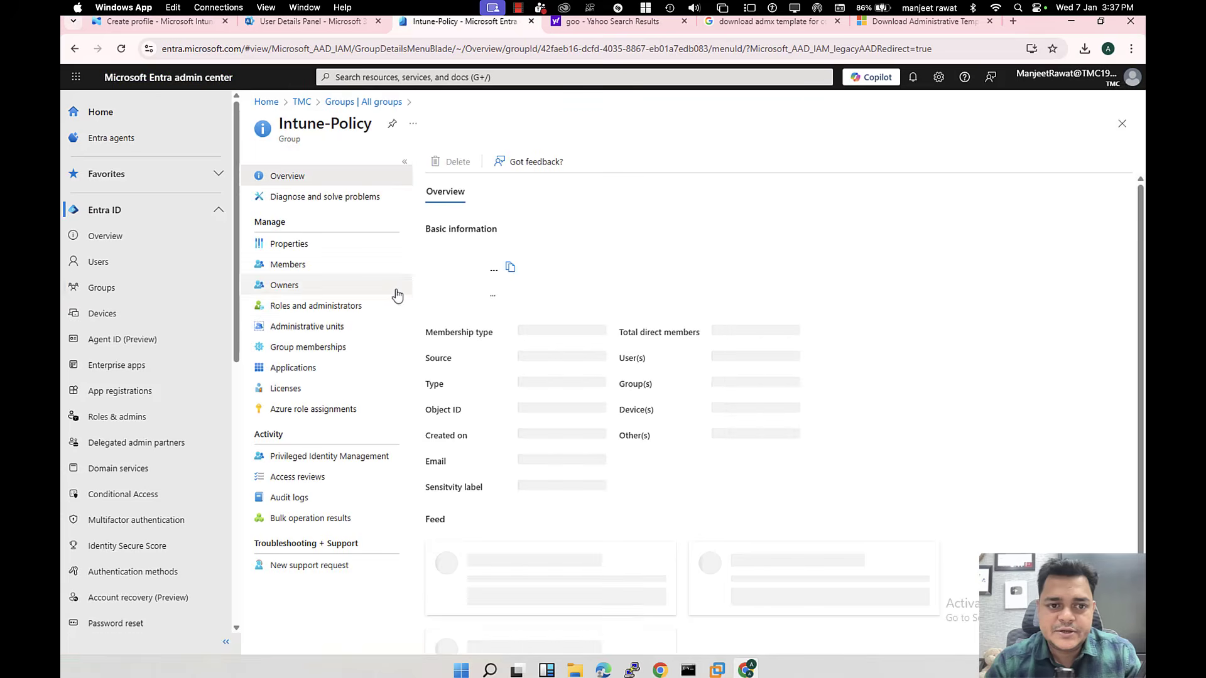
{"action": "left_click", "coordinate": [306, 267]}
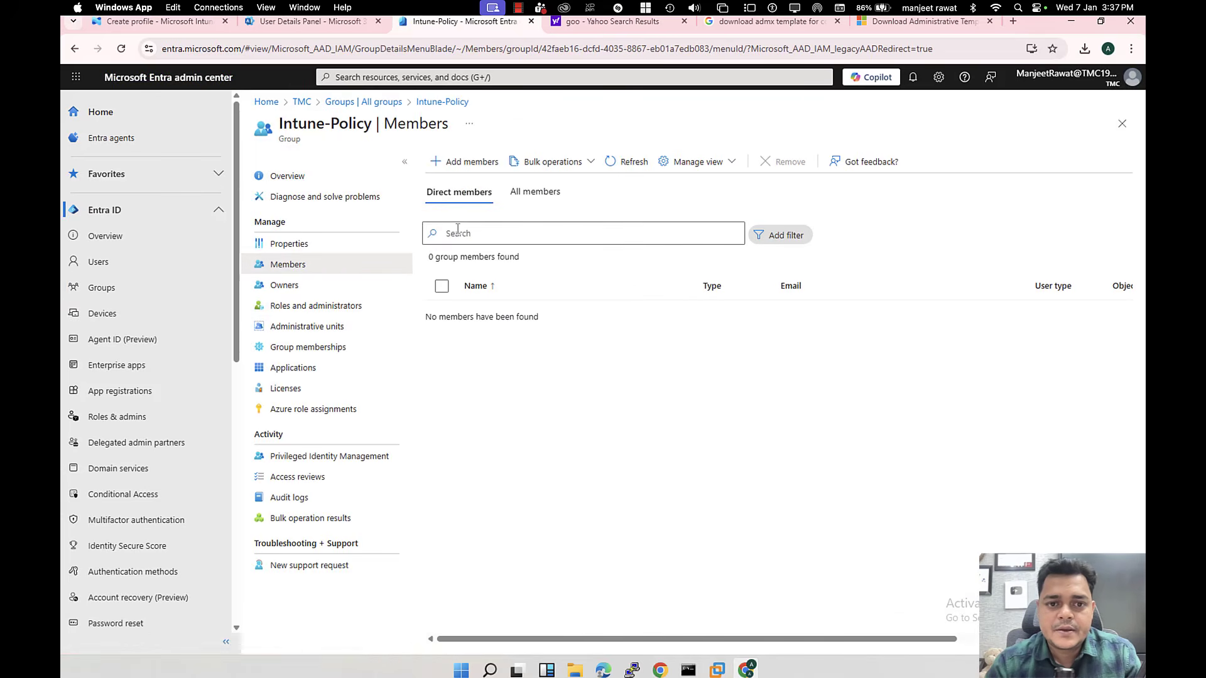
{"action": "left_click", "coordinate": [384, 103]}
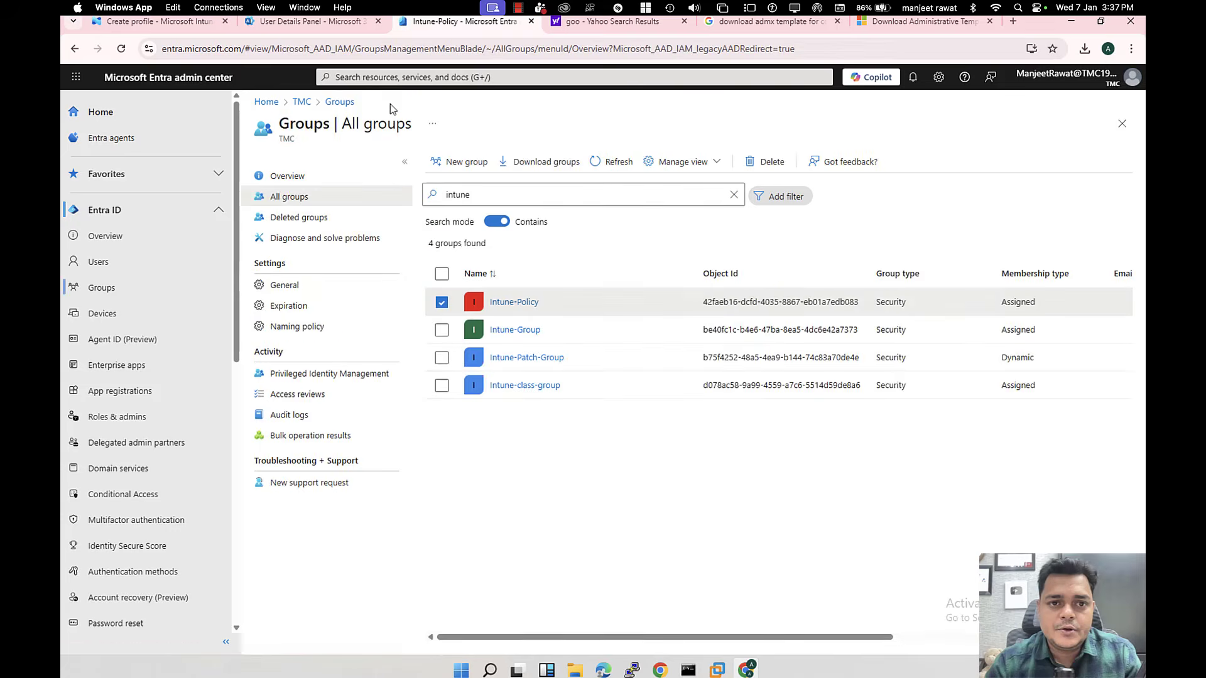
{"action": "left_click", "coordinate": [502, 330]}
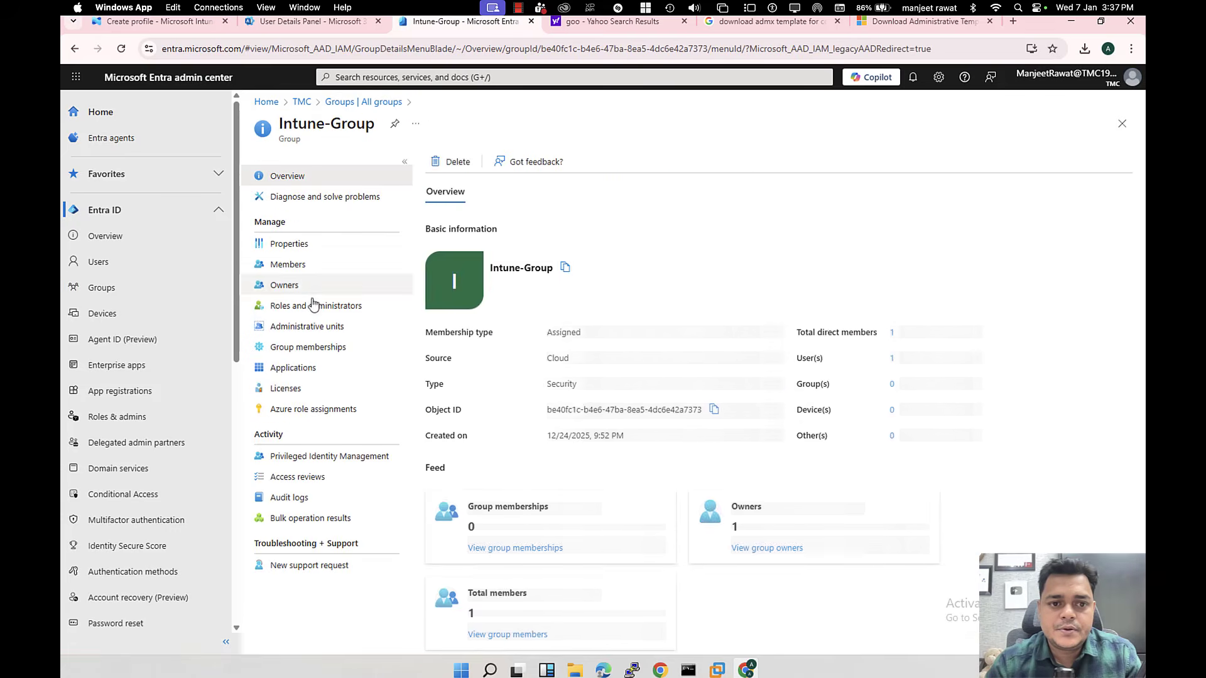
{"action": "left_click", "coordinate": [297, 267]}
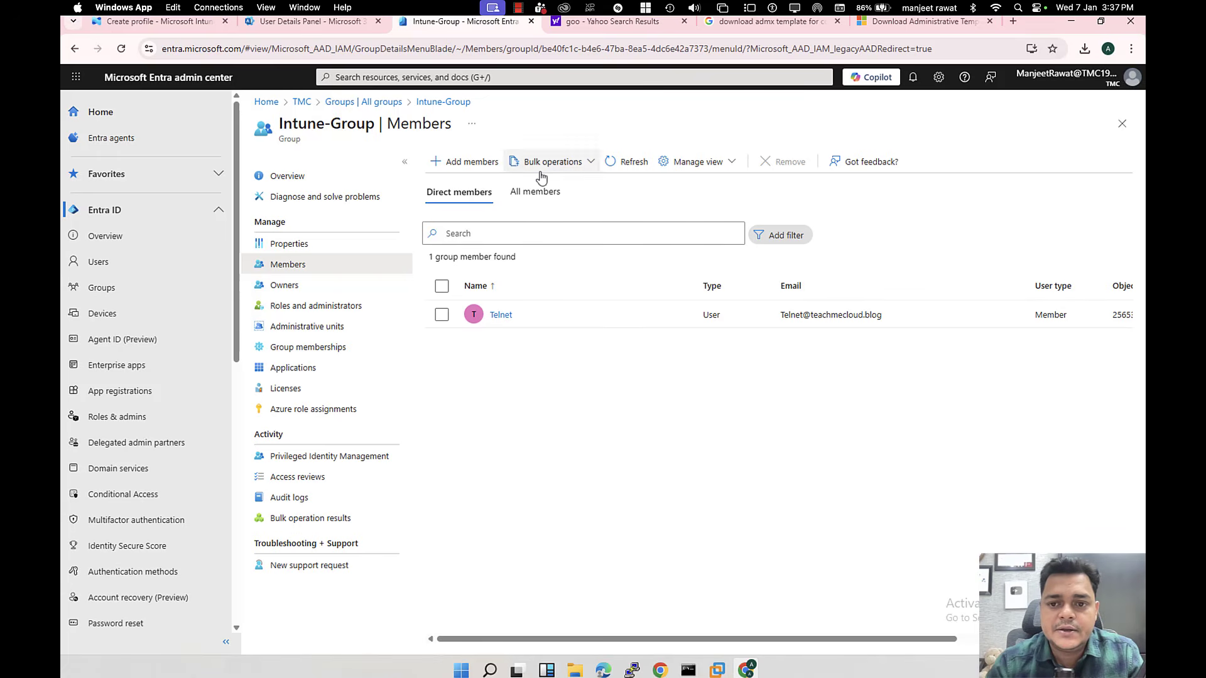
{"action": "left_click", "coordinate": [304, 21]}
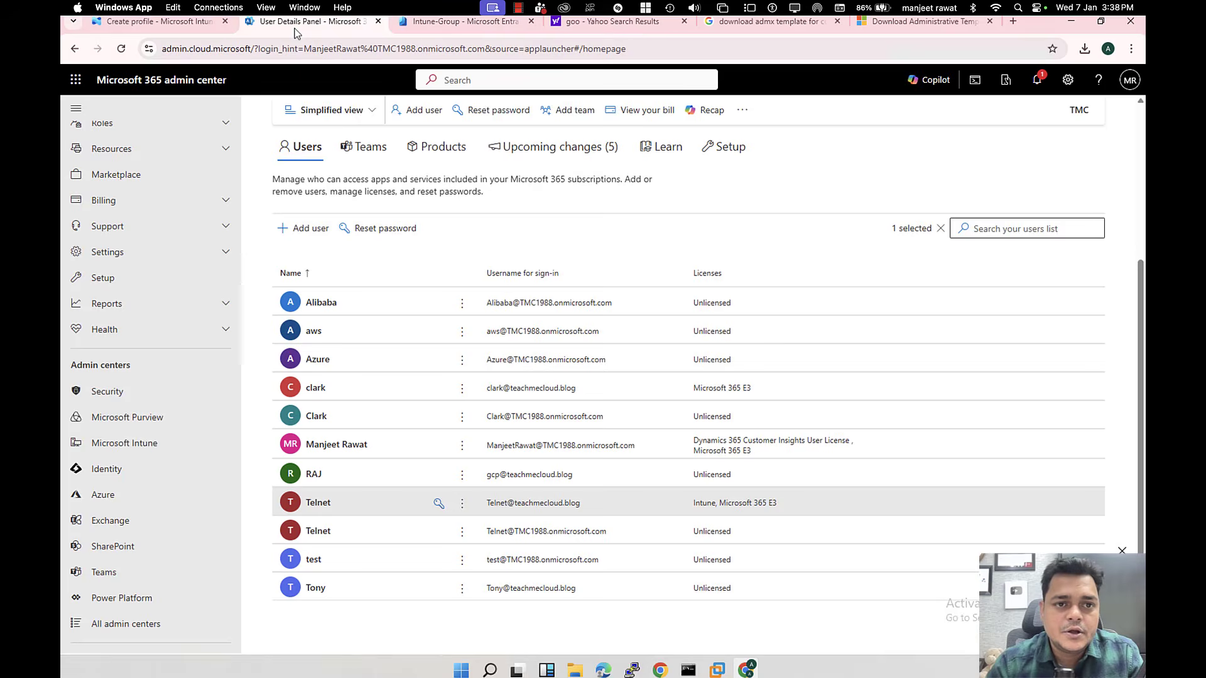
{"action": "left_click", "coordinate": [183, 28]}
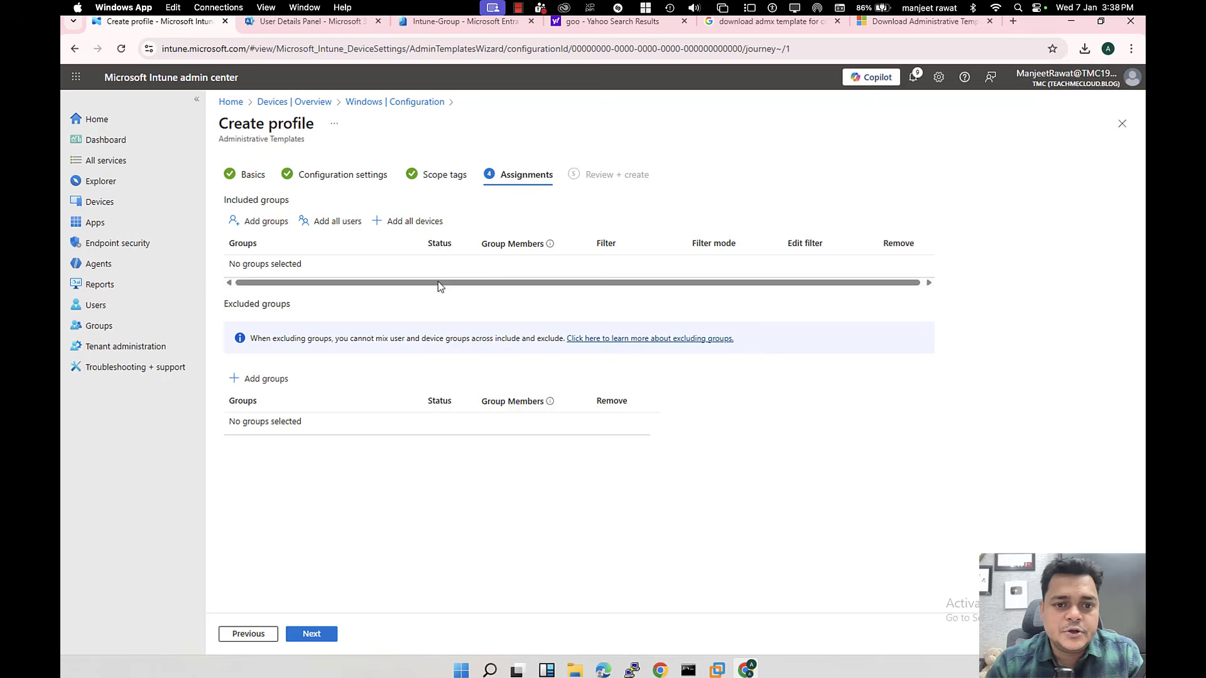
Step: Search 'Intune-gr', include Intune-Group in the assignment, then review and create DEMO-POlicy
{"action": "left_click", "coordinate": [272, 226]}
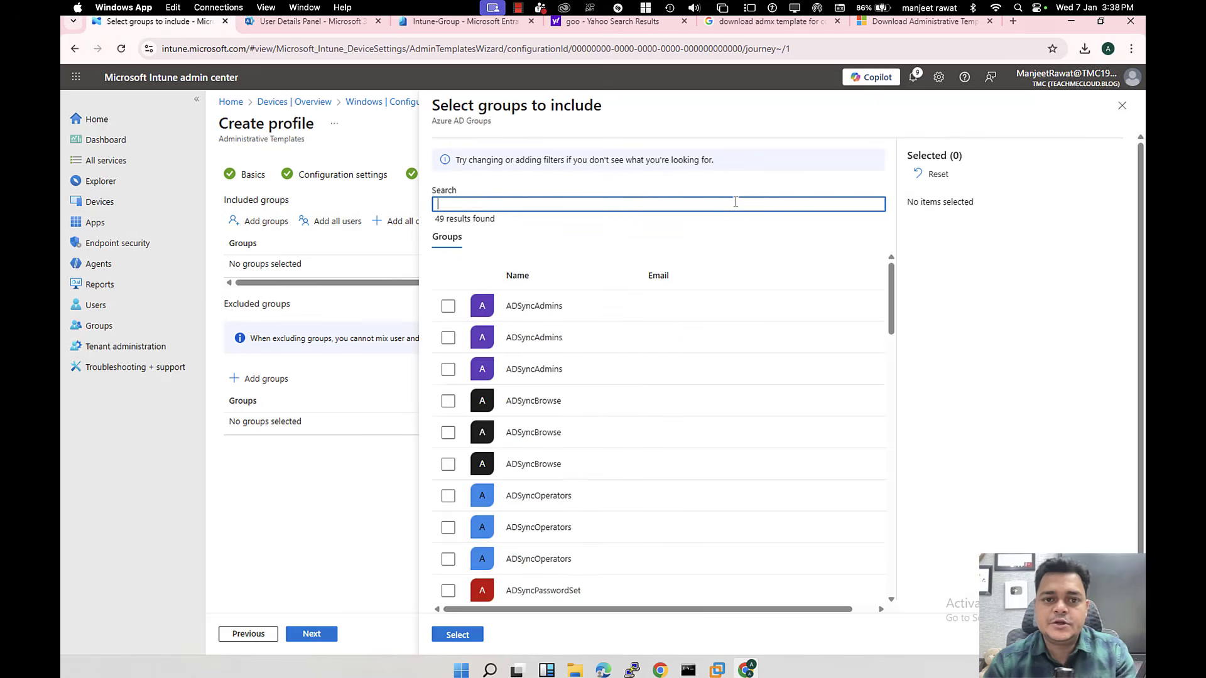
{"action": "type", "text": "Intune"}
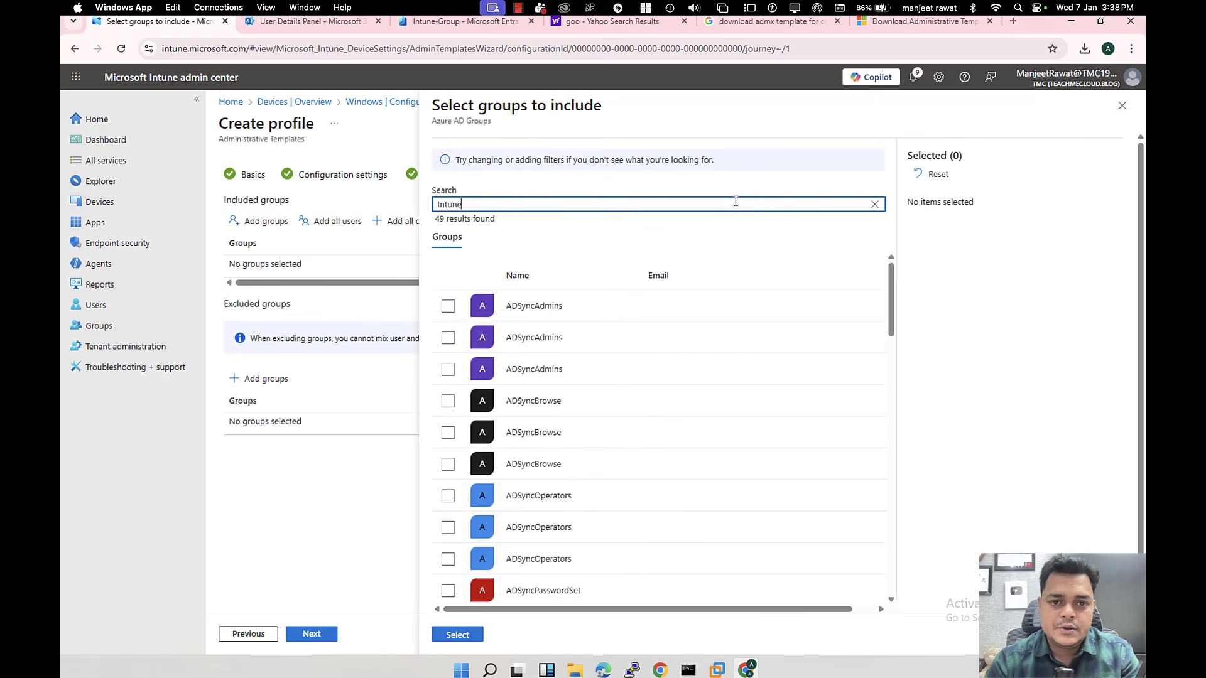
{"action": "type", "text": "-gr"}
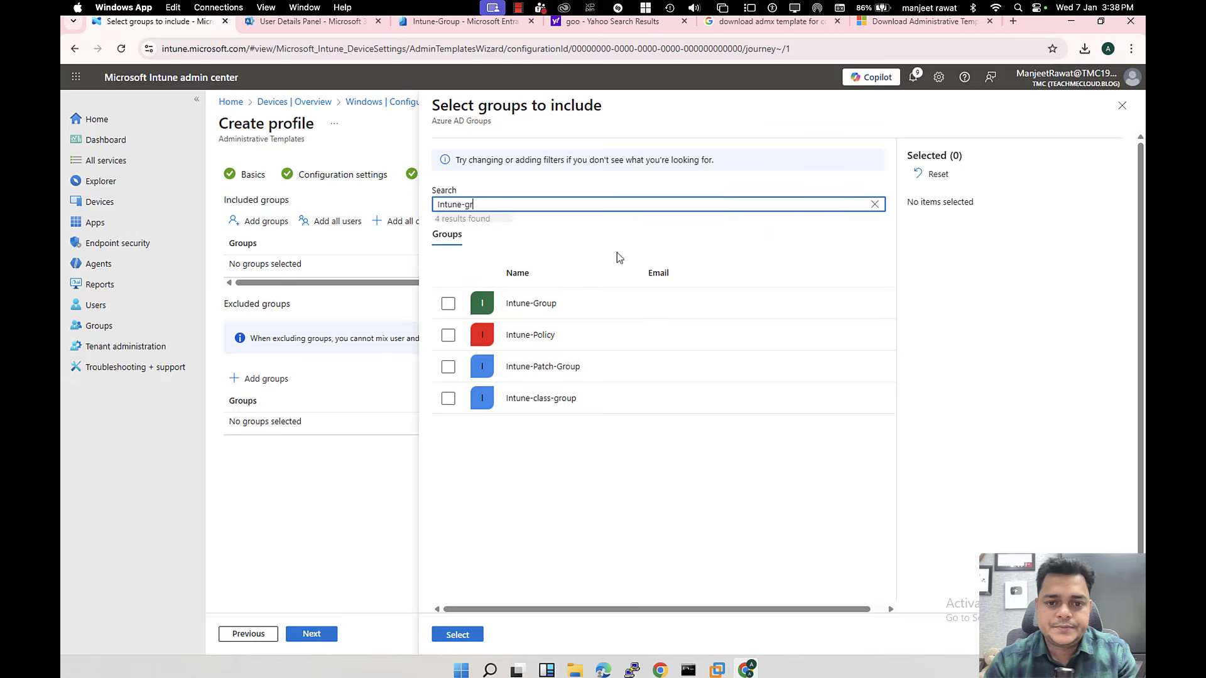
{"action": "left_click", "coordinate": [448, 306]}
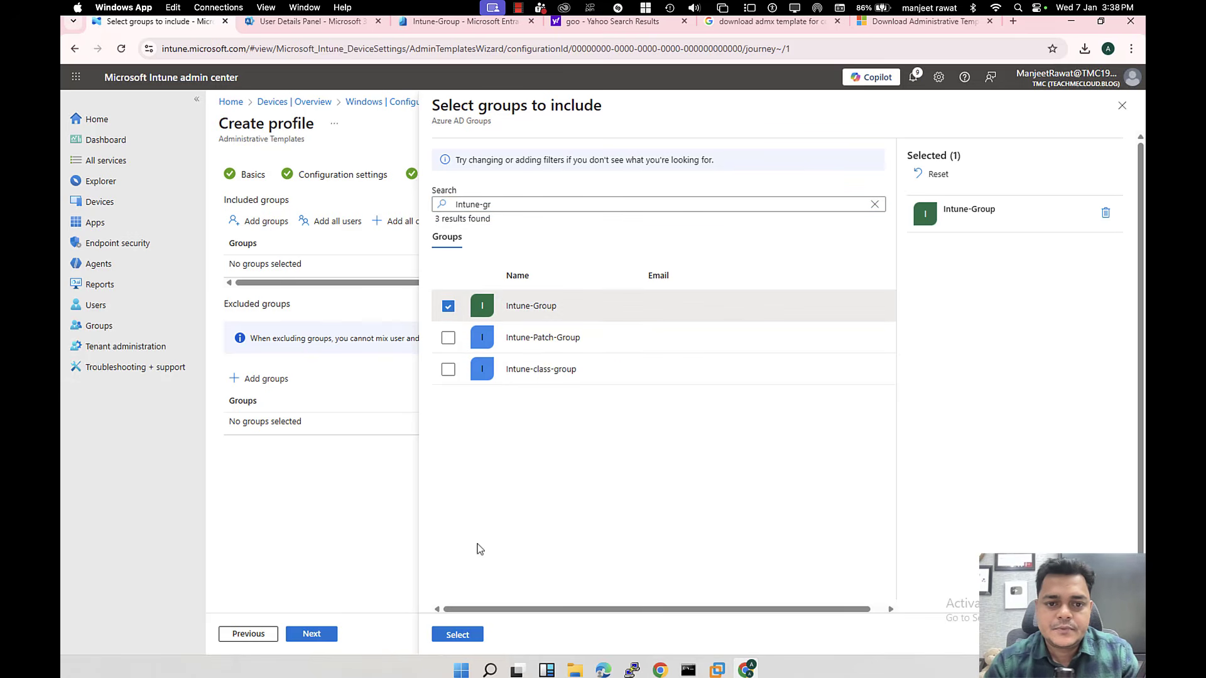
{"action": "left_click", "coordinate": [458, 636]}
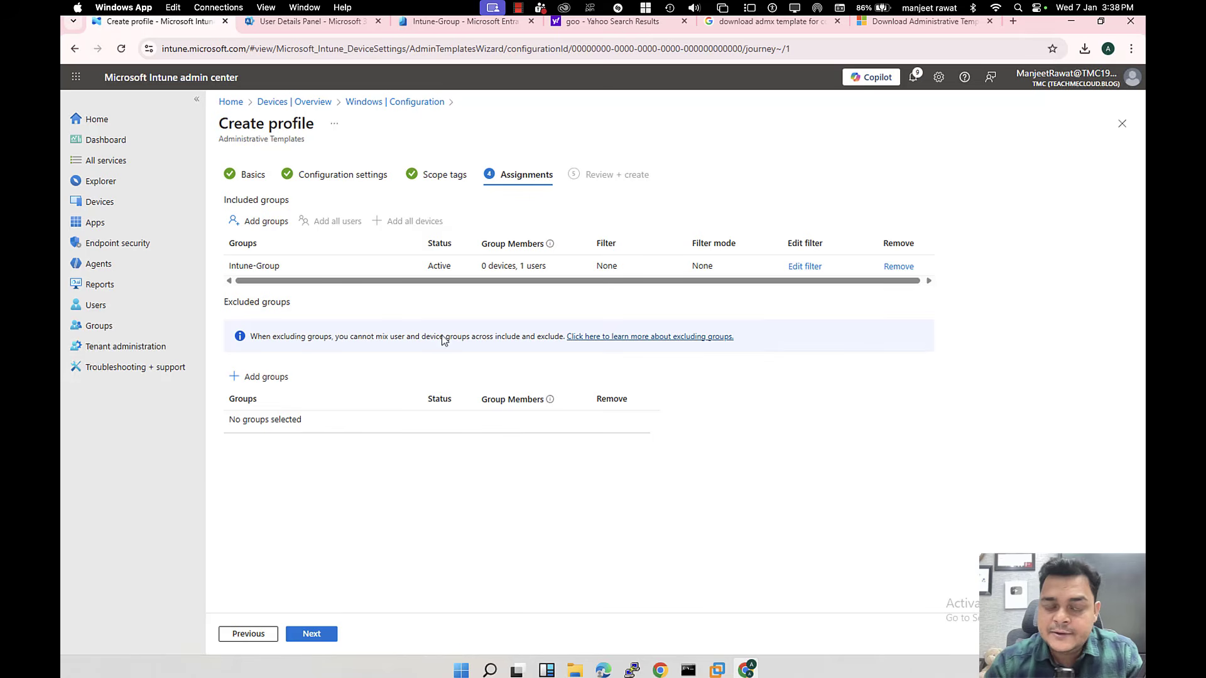
{"action": "left_click", "coordinate": [316, 635]}
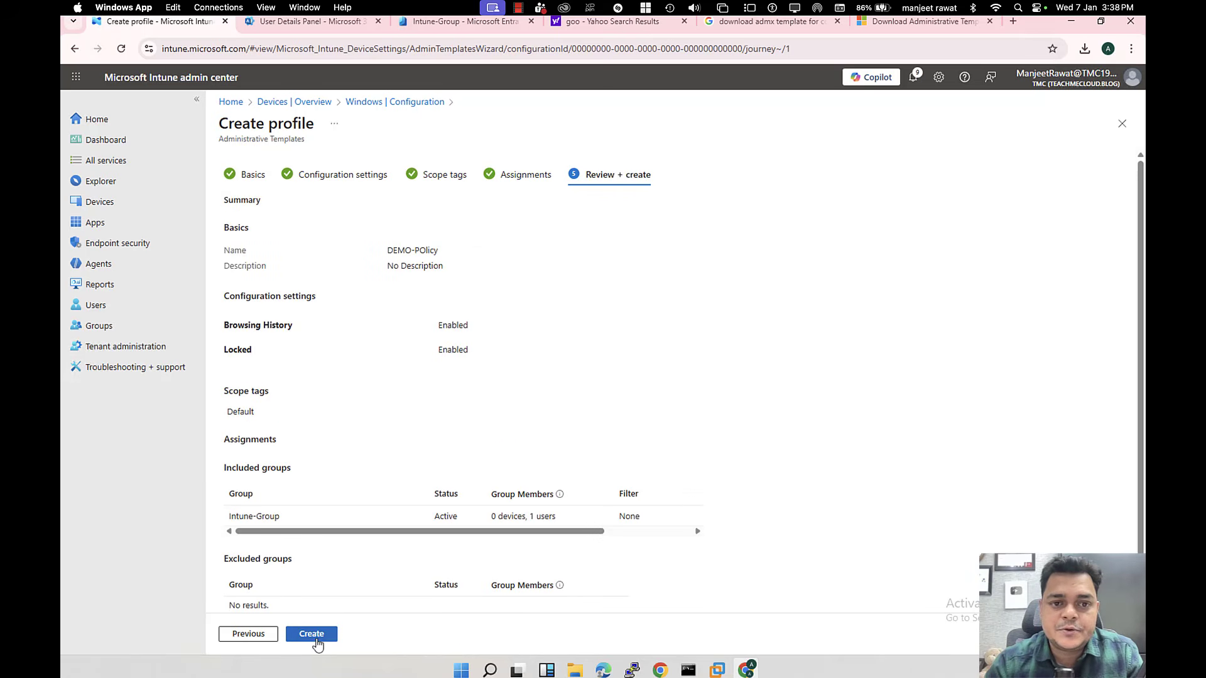
{"action": "left_click", "coordinate": [312, 634]}
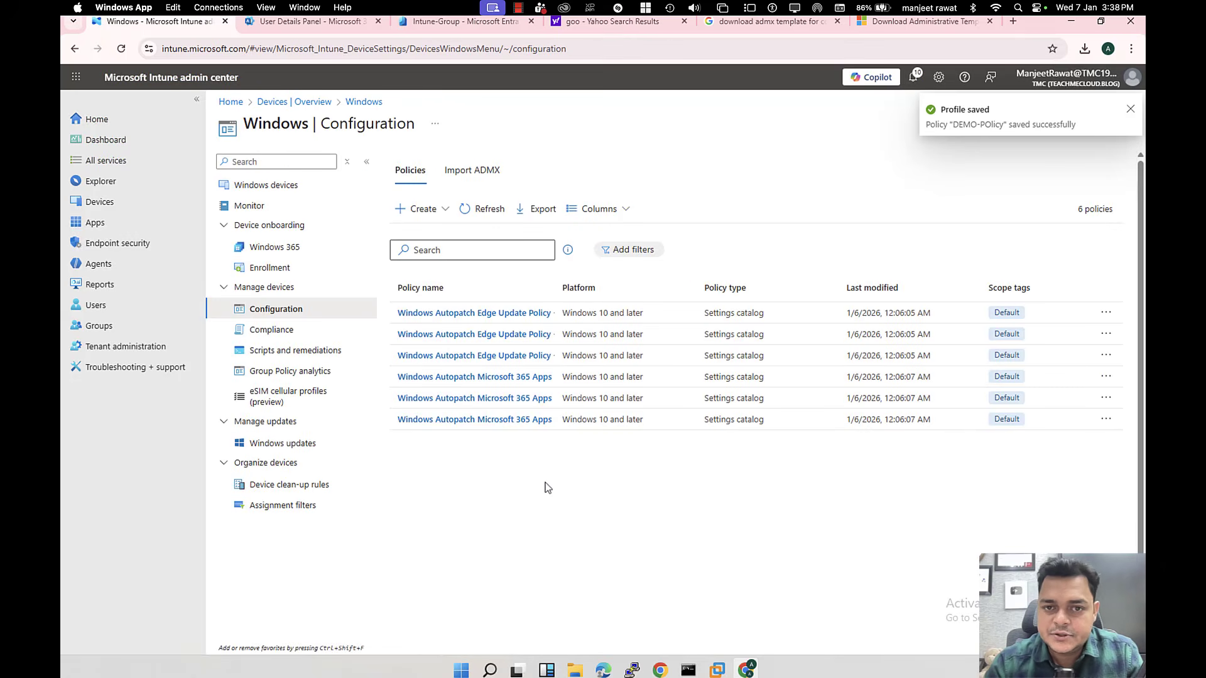
Step: Open DEMO-POlicy's device check-in report, showing 0 devices in every status
{"action": "left_click", "coordinate": [479, 210]}
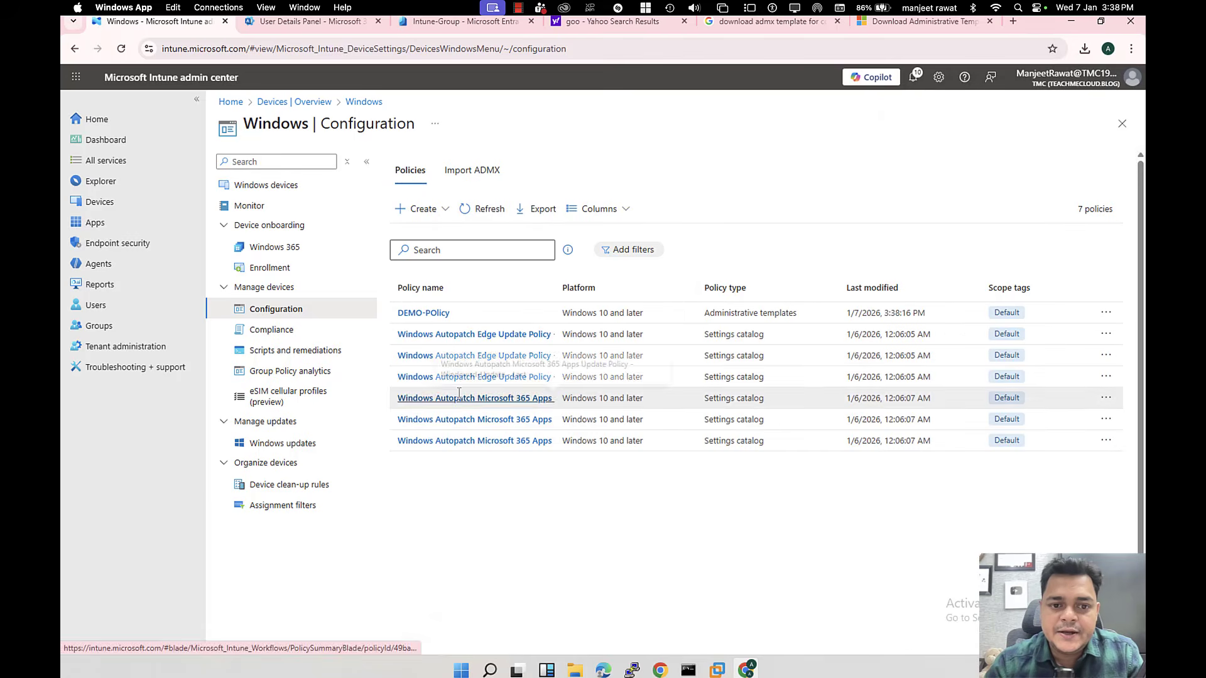
{"action": "left_click", "coordinate": [439, 312]}
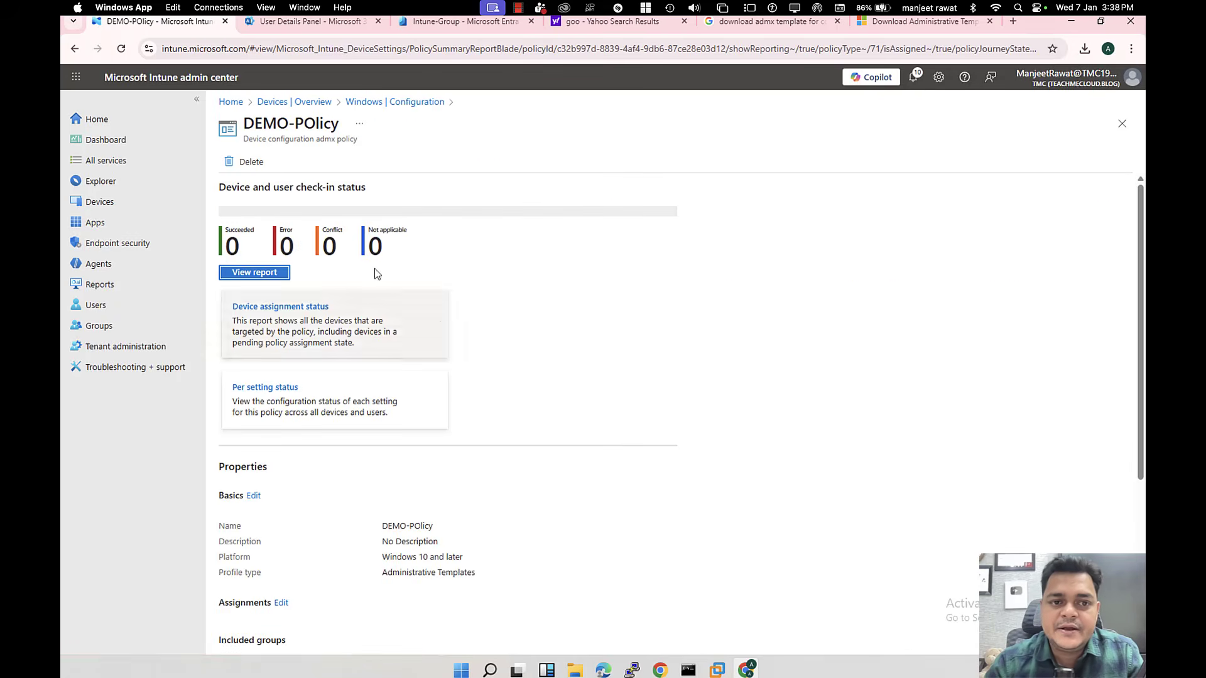
{"action": "left_click", "coordinate": [269, 272]}
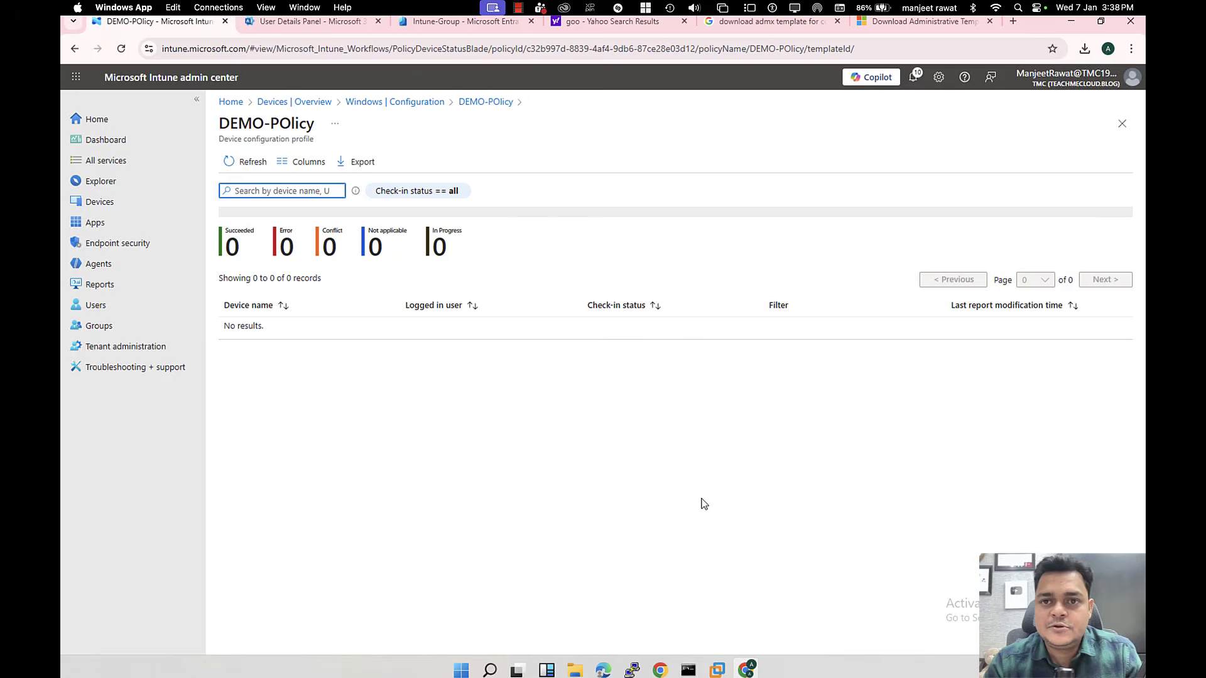
{"action": "key", "text": "ctrl+Left"}
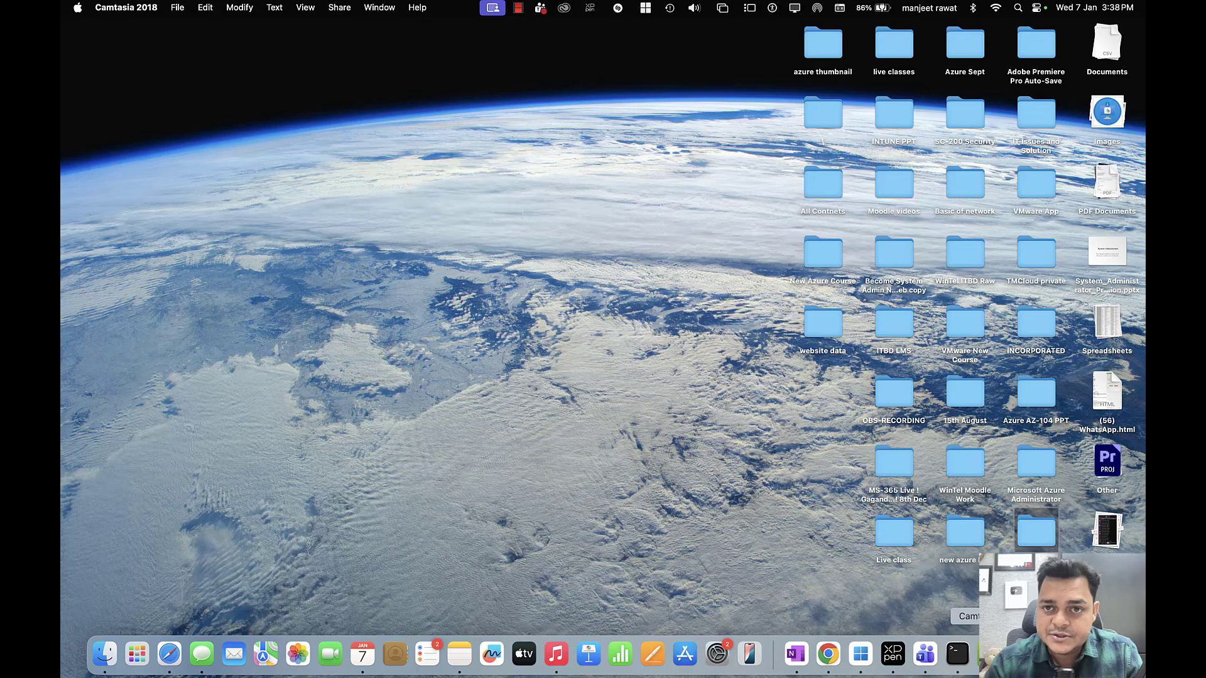
{"action": "right_click", "coordinate": [990, 653]}
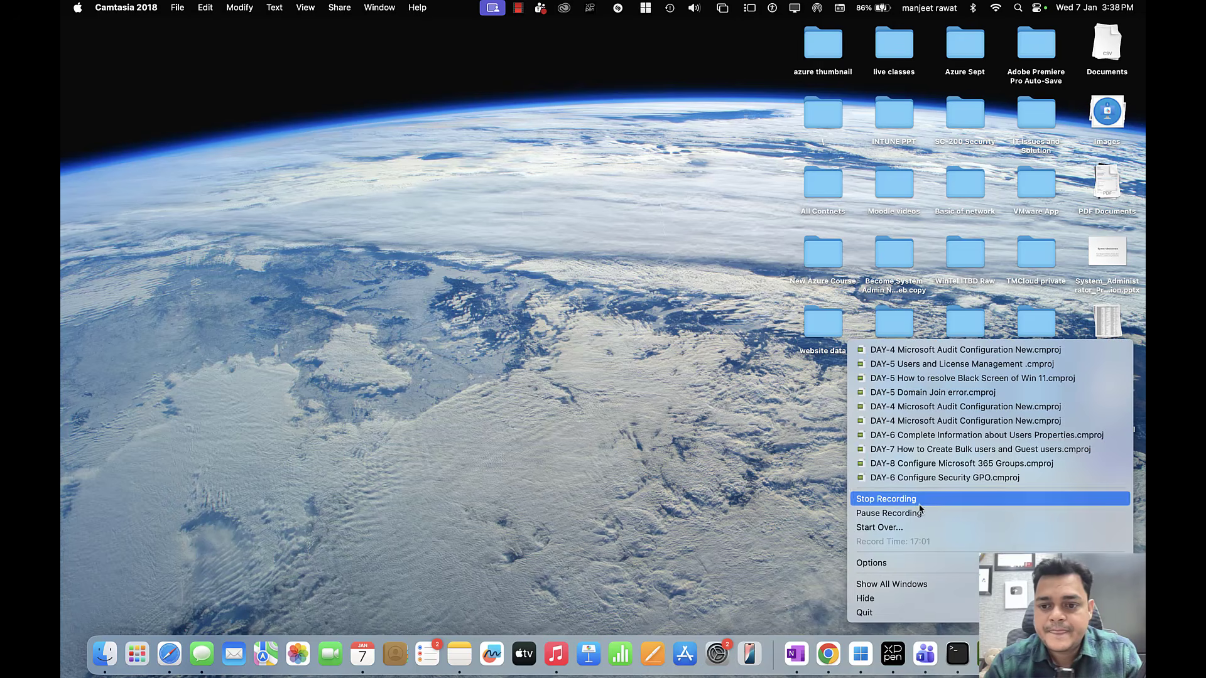